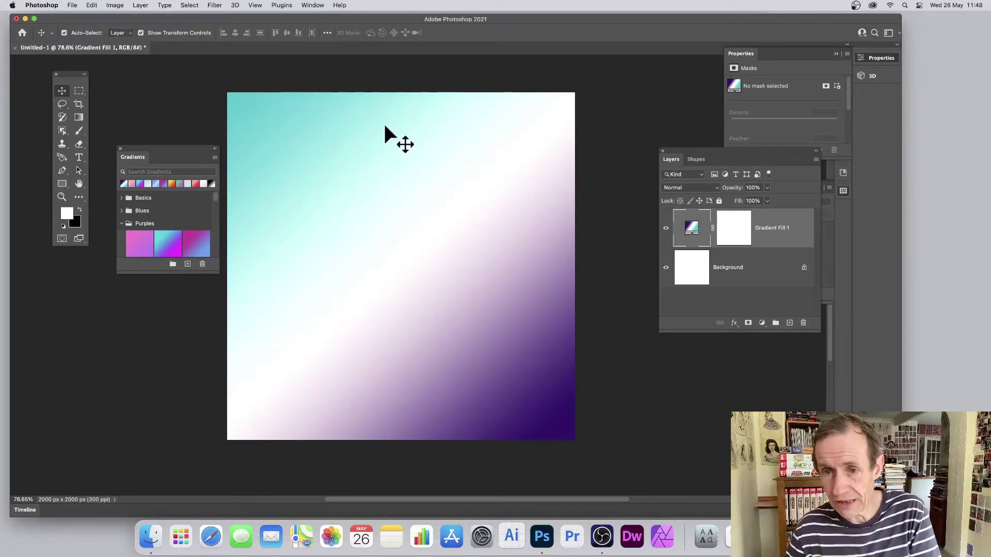
- Delete the existing gradient fill layer and create a new gradient fill layer with the Multiply blend mode
{"action": "key", "text": "BackSpace"}
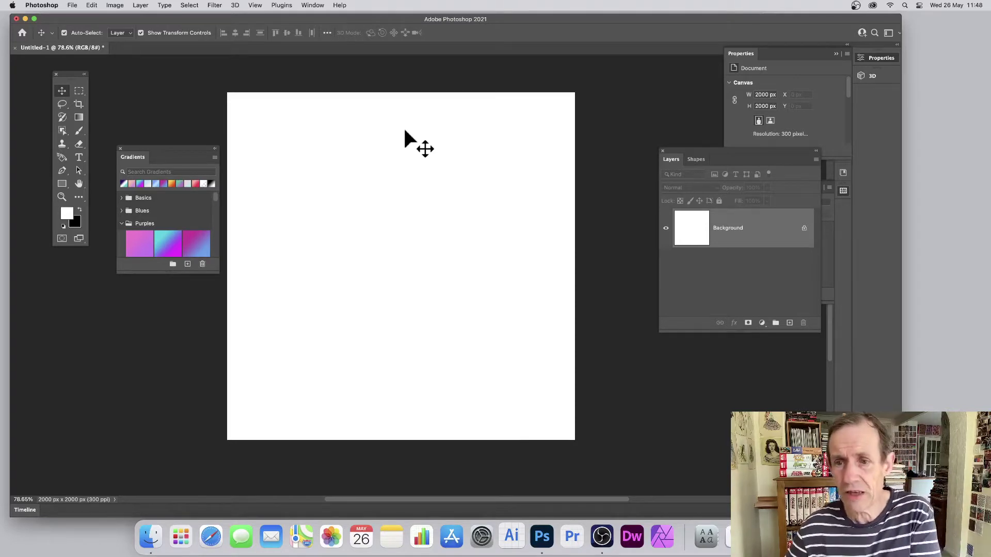
{"action": "left_click", "coordinate": [138, 5]}
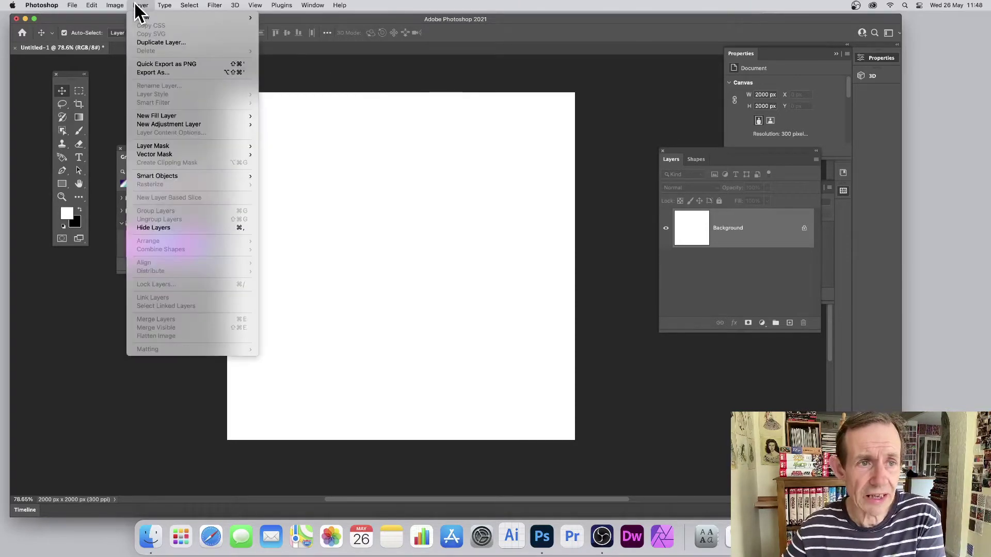
{"action": "mouse_move", "coordinate": [164, 119]}
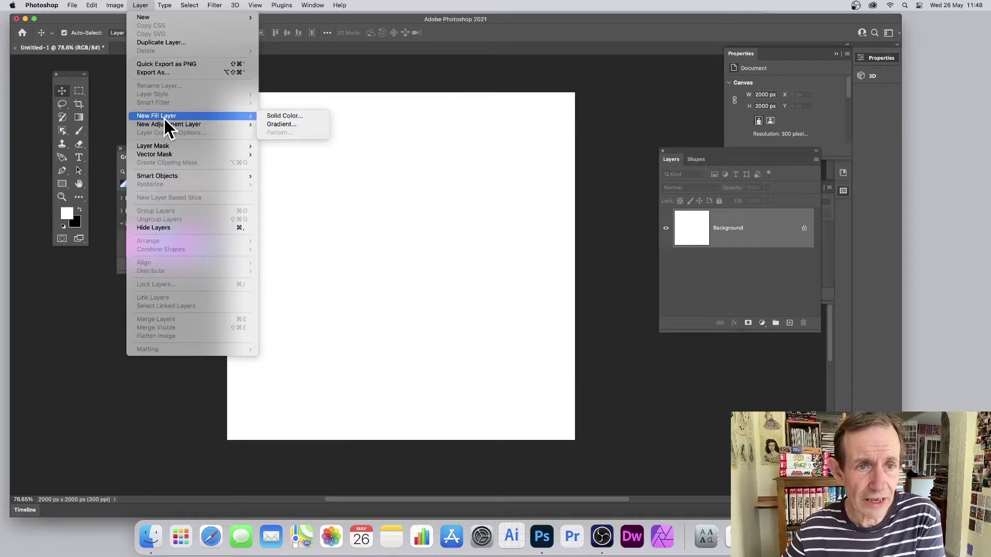
{"action": "left_click", "coordinate": [283, 124]}
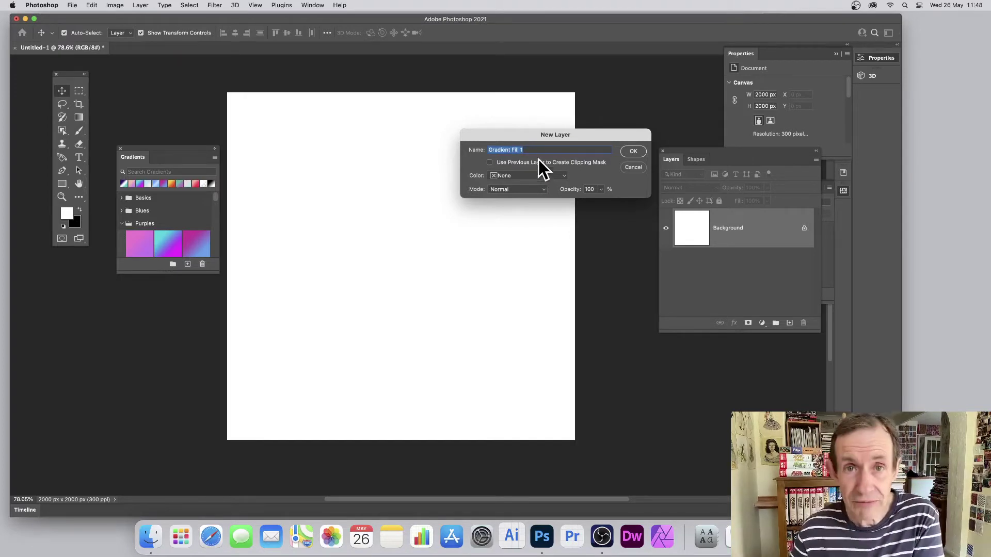
{"action": "left_click", "coordinate": [539, 190]}
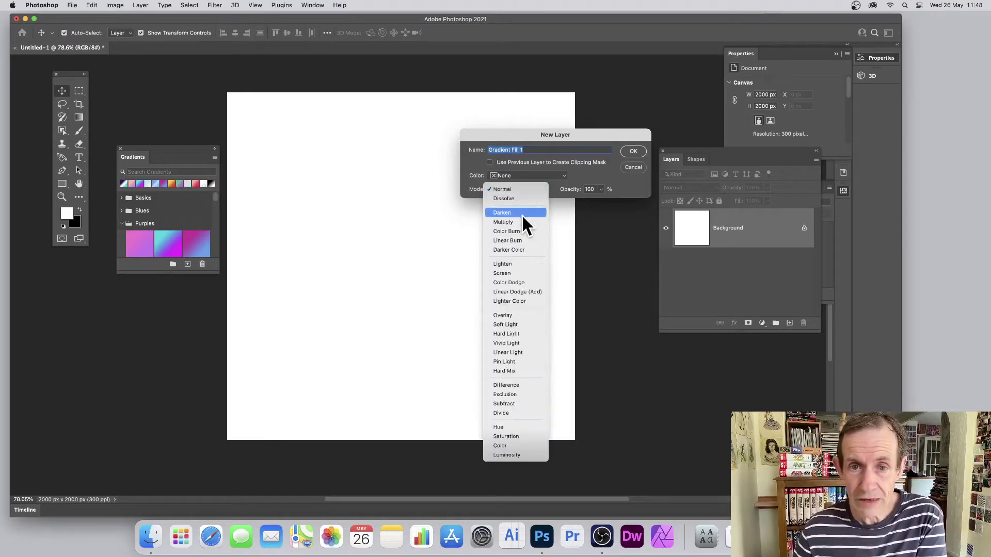
{"action": "left_click", "coordinate": [522, 212]}
{"action": "left_click", "coordinate": [508, 190]}
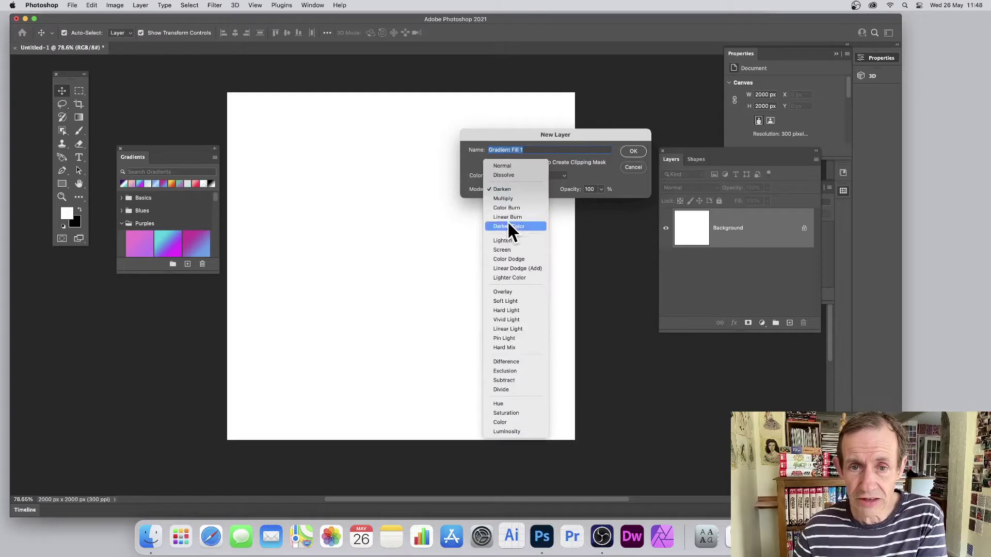
{"action": "left_click", "coordinate": [511, 200]}
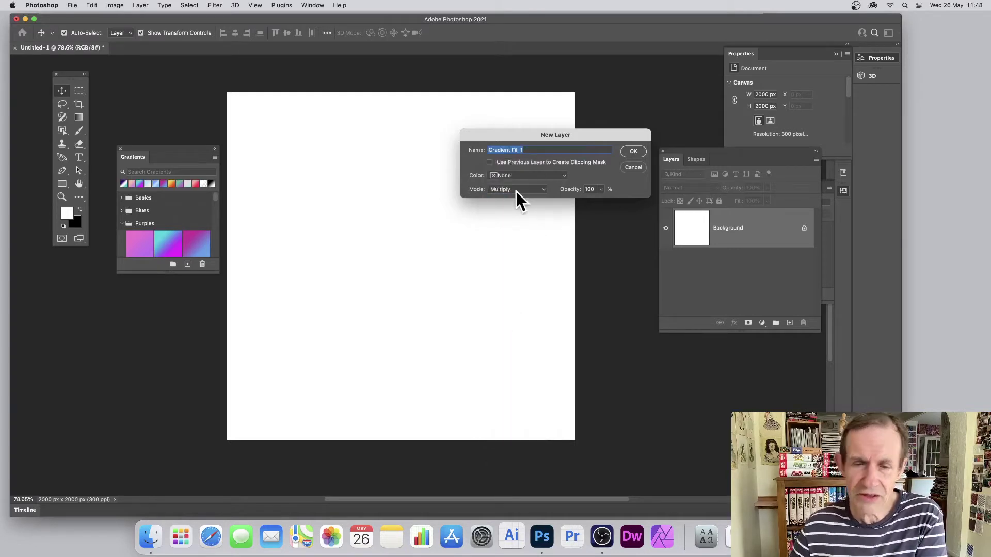
{"action": "left_click", "coordinate": [639, 151]}
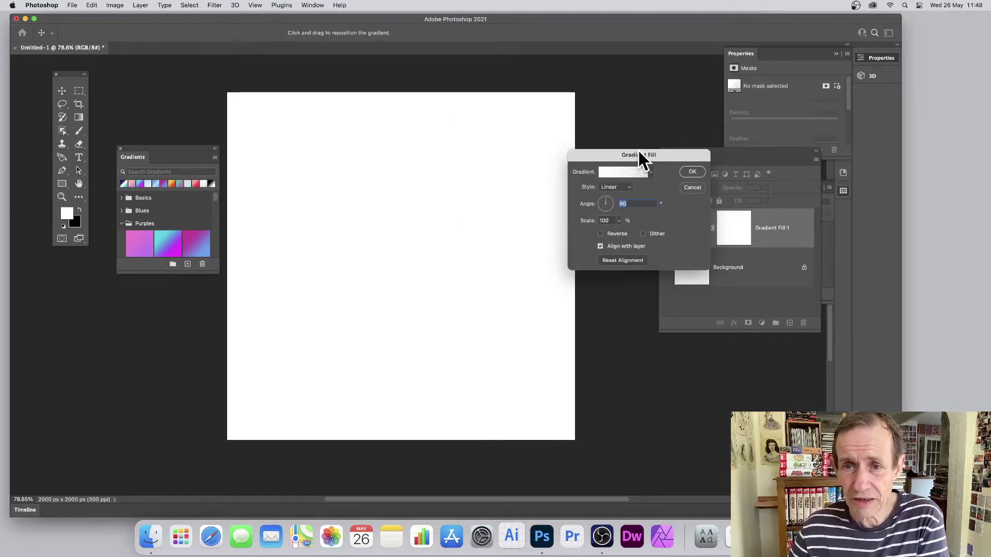
- Apply the light-cyan-to-blue preset Blue_15 from the Blues group to the gradient fill
{"action": "left_click_drag", "start_coordinate": [629, 153], "coordinate": [506, 113]}
{"action": "left_click", "coordinate": [525, 132]}
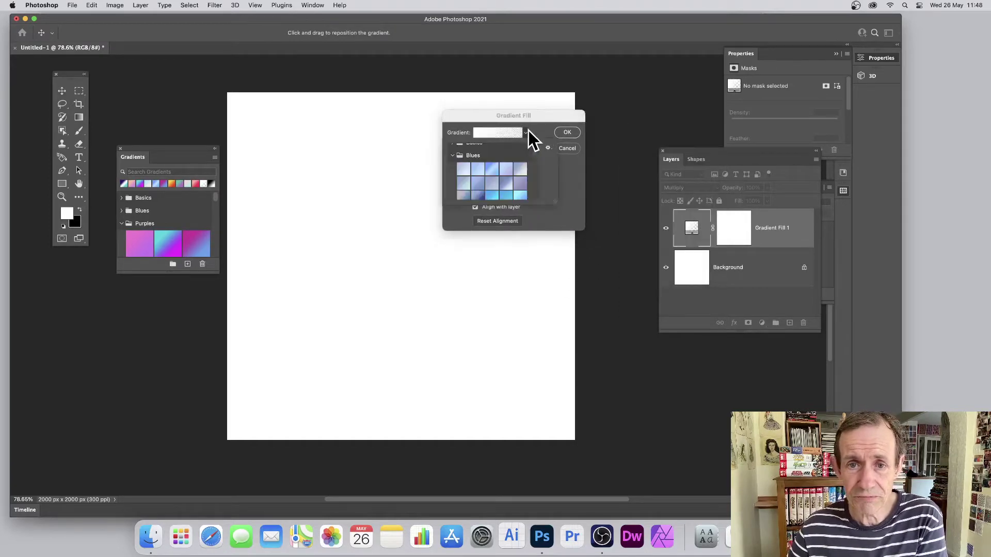
{"action": "left_click", "coordinate": [493, 185]}
{"action": "left_click", "coordinate": [517, 185]}
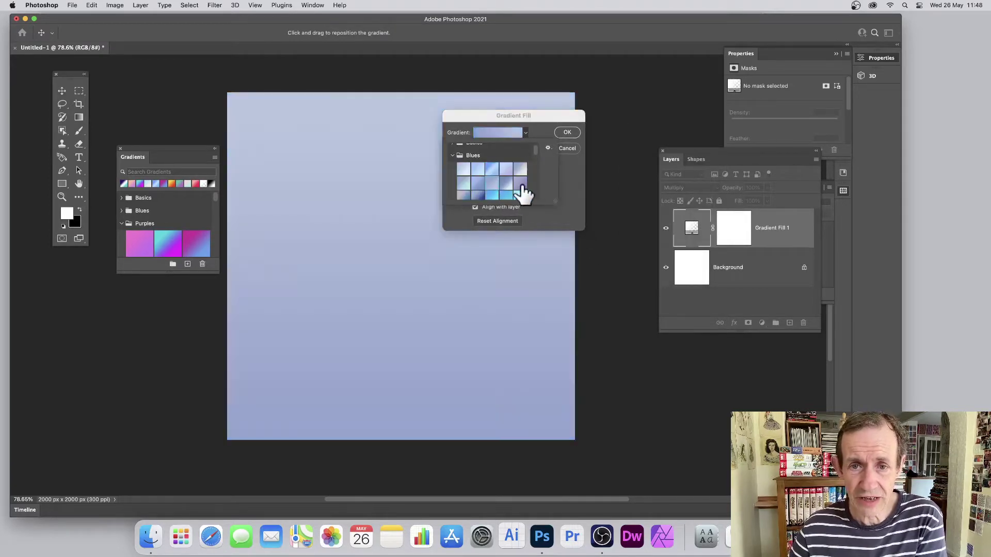
{"action": "left_click", "coordinate": [508, 192]}
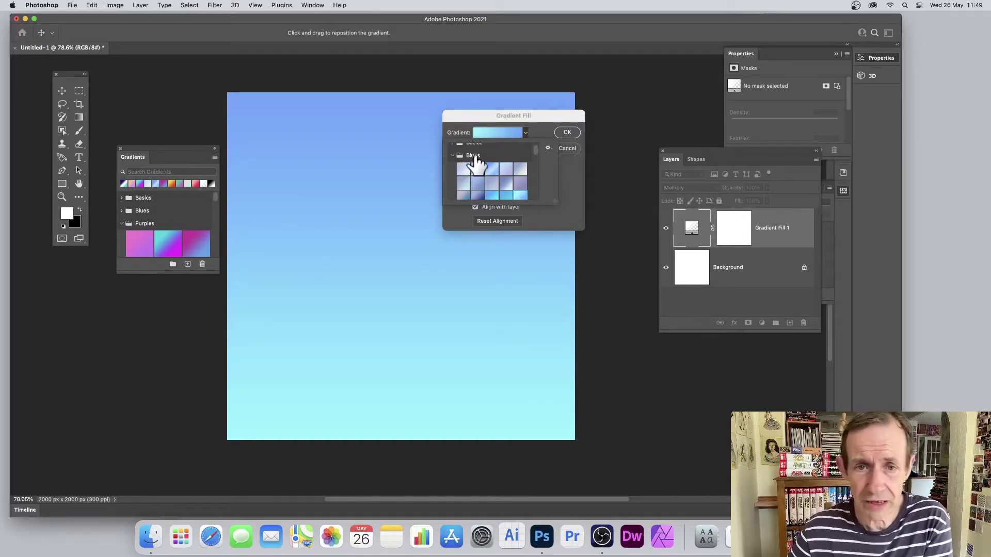
{"action": "left_click_drag", "start_coordinate": [535, 151], "coordinate": [536, 172]}
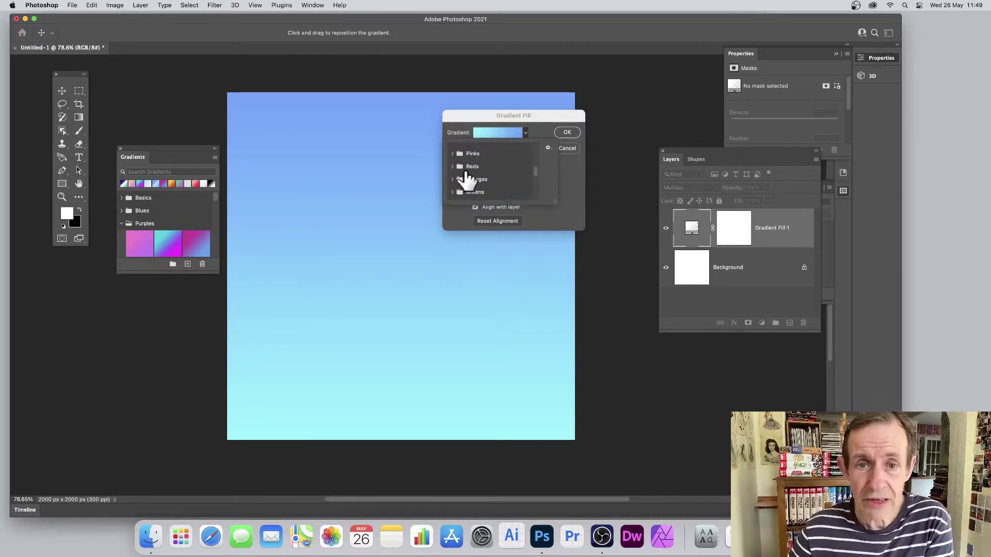
- Add a white colour stop at 47% to the fill's gradient in the Gradient Editor
{"action": "left_click", "coordinate": [500, 133]}
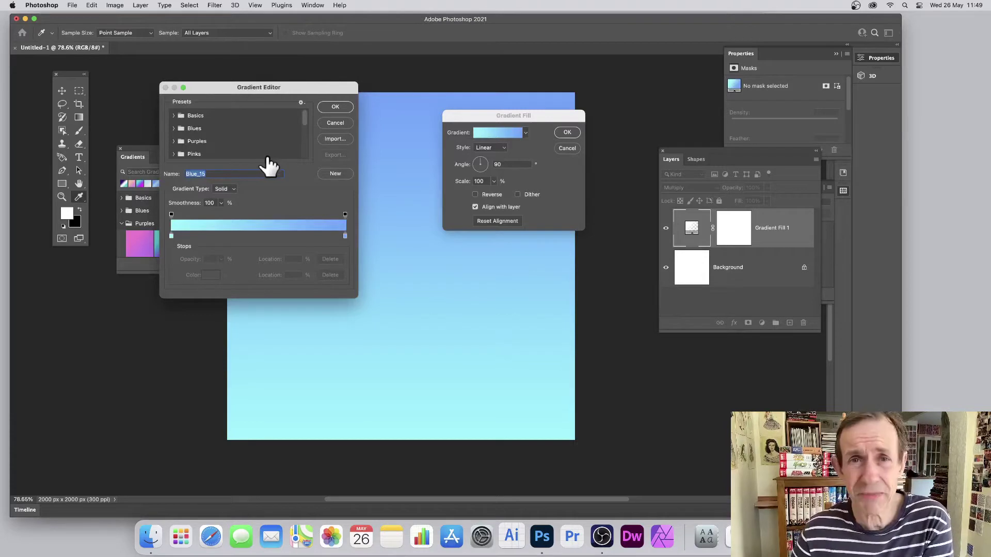
{"action": "left_click", "coordinate": [253, 237]}
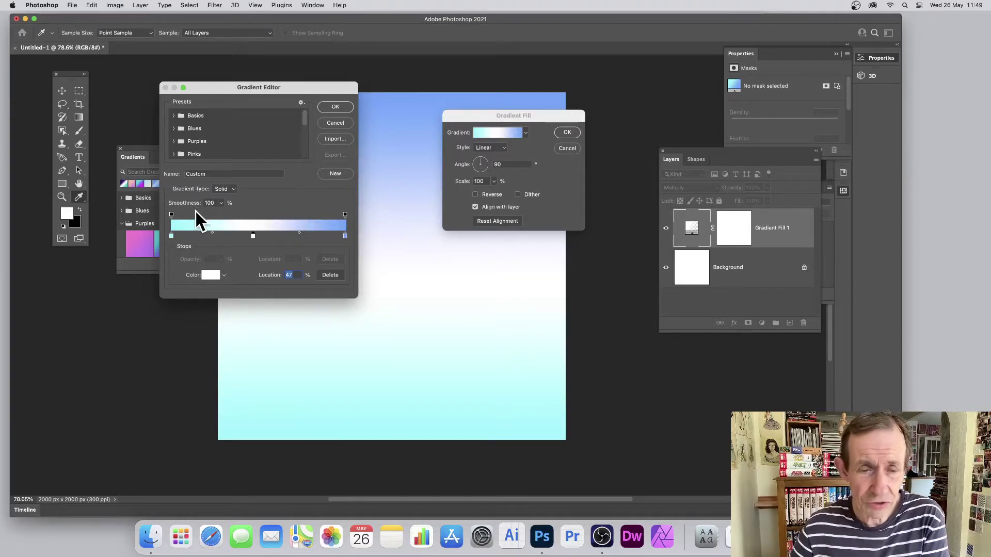
{"action": "left_click", "coordinate": [337, 107]}
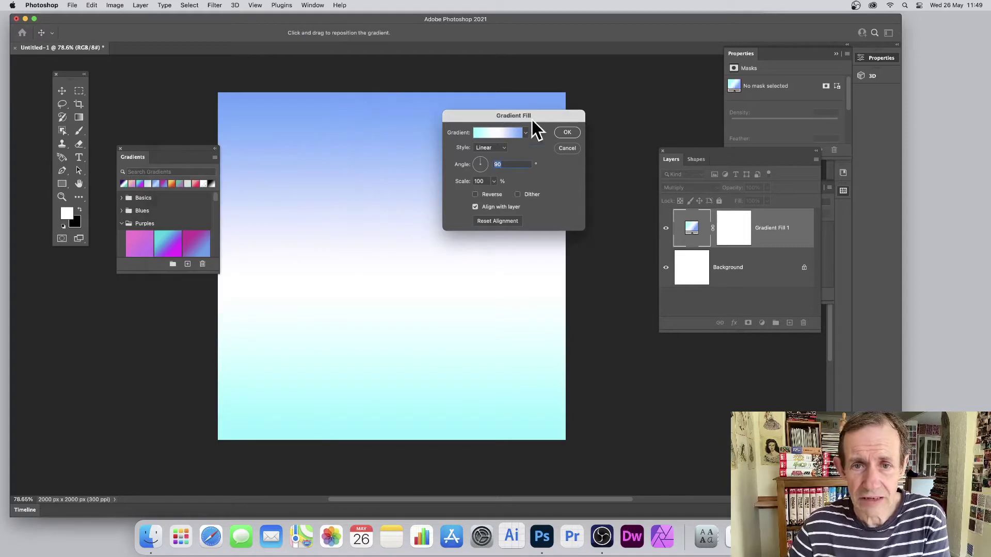
- Try the Radial style on the gradient fill with an angle of about 12°
{"action": "left_click", "coordinate": [499, 150]}
{"action": "left_click", "coordinate": [493, 156]}
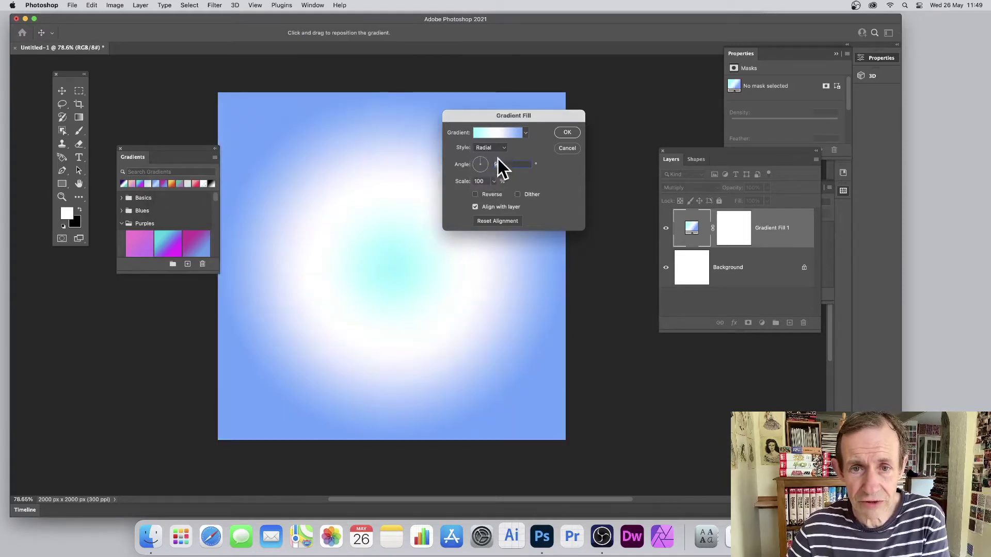
{"action": "left_click", "coordinate": [504, 150]}
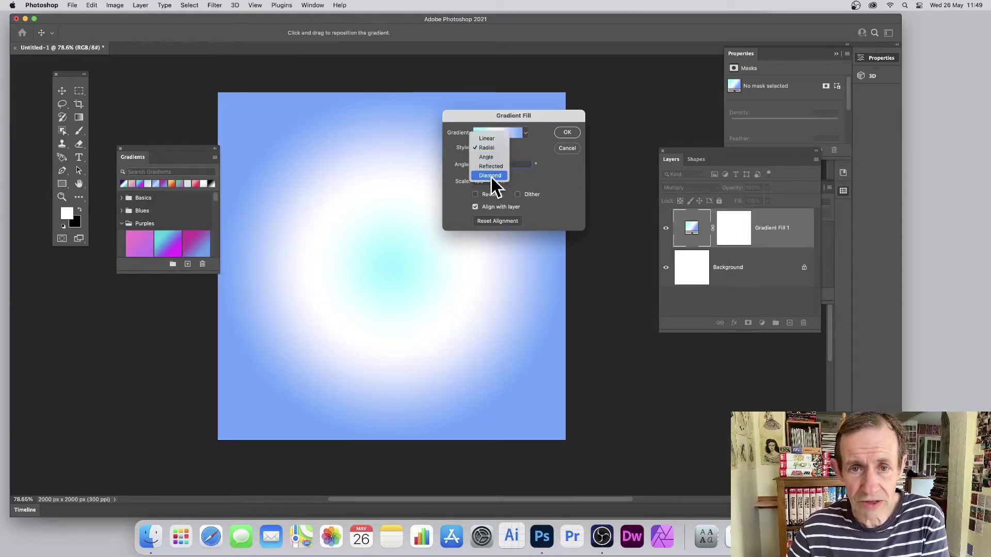
{"action": "left_click", "coordinate": [348, 181]}
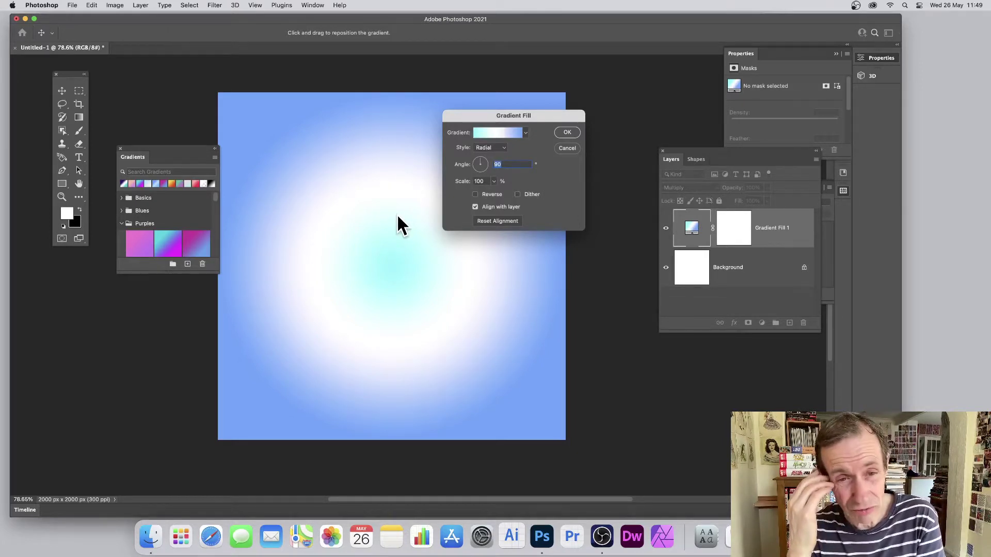
{"action": "scroll", "coordinate": [507, 169], "scroll_direction": "down", "scroll_amount": 1}
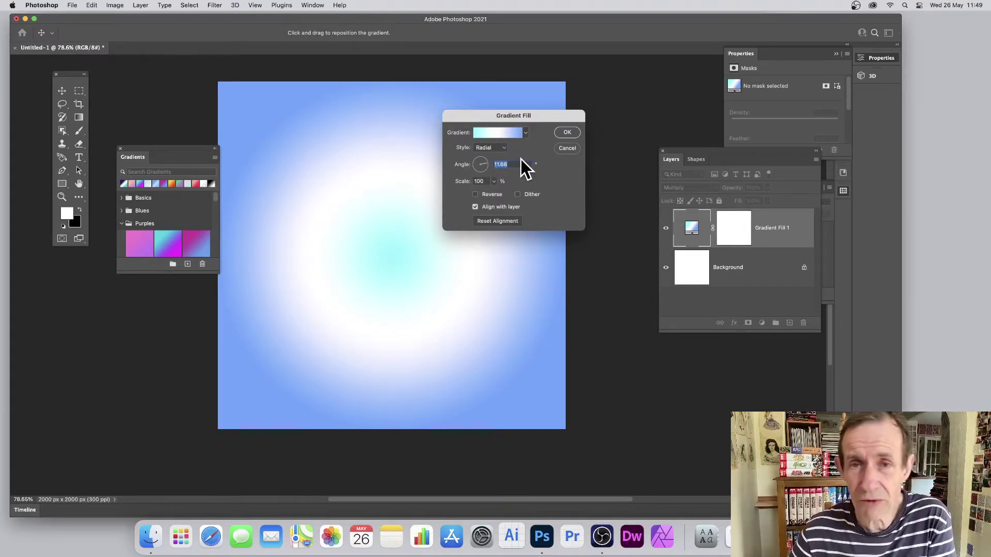
- Try the Linear style on the gradient fill with an angle of about -34°
{"action": "left_click", "coordinate": [501, 147]}
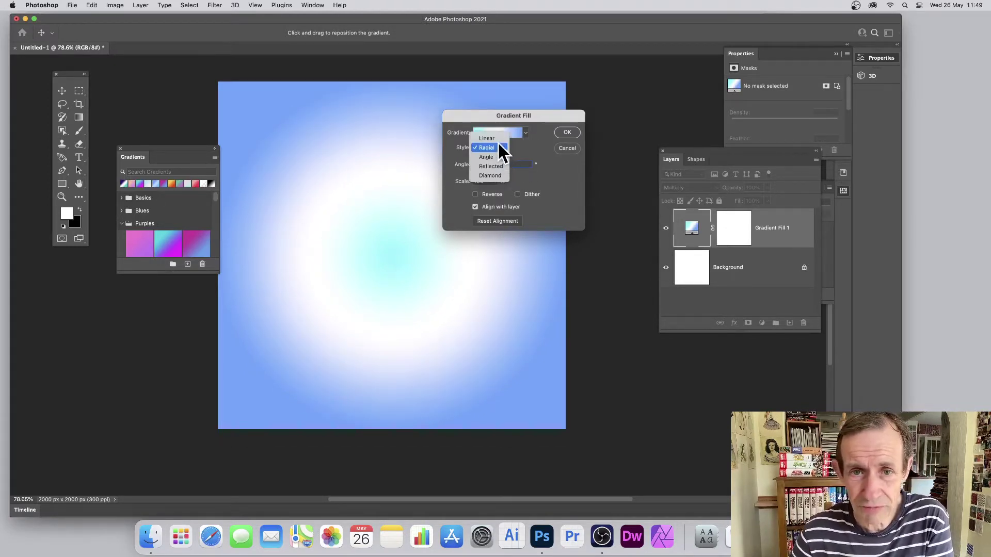
{"action": "left_click", "coordinate": [497, 137]}
{"action": "left_click_drag", "start_coordinate": [486, 168], "coordinate": [494, 144]}
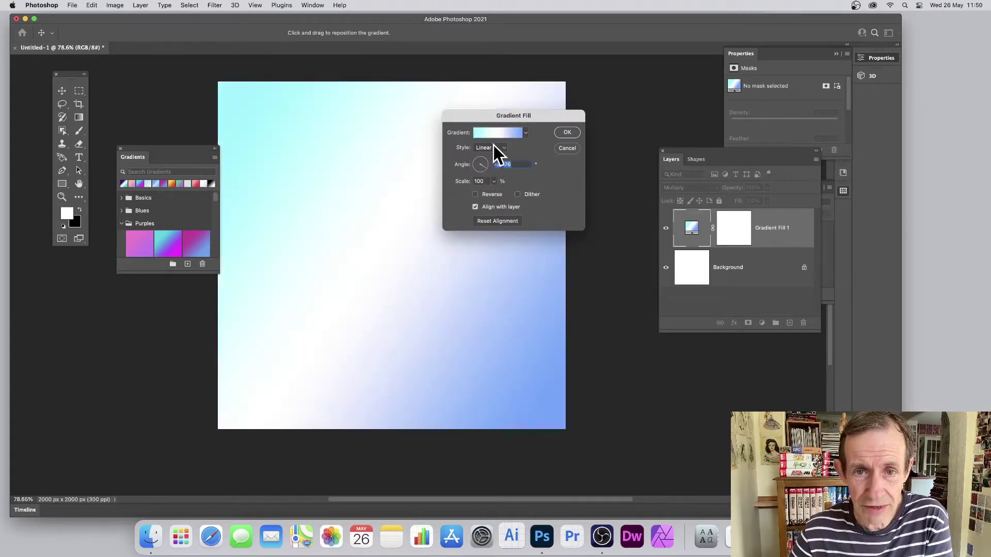
- Give the gradient fill the Reflected style, an angle of about 158° and a scale of 25%, and apply it
{"action": "left_click", "coordinate": [492, 149]}
{"action": "left_click", "coordinate": [492, 175]}
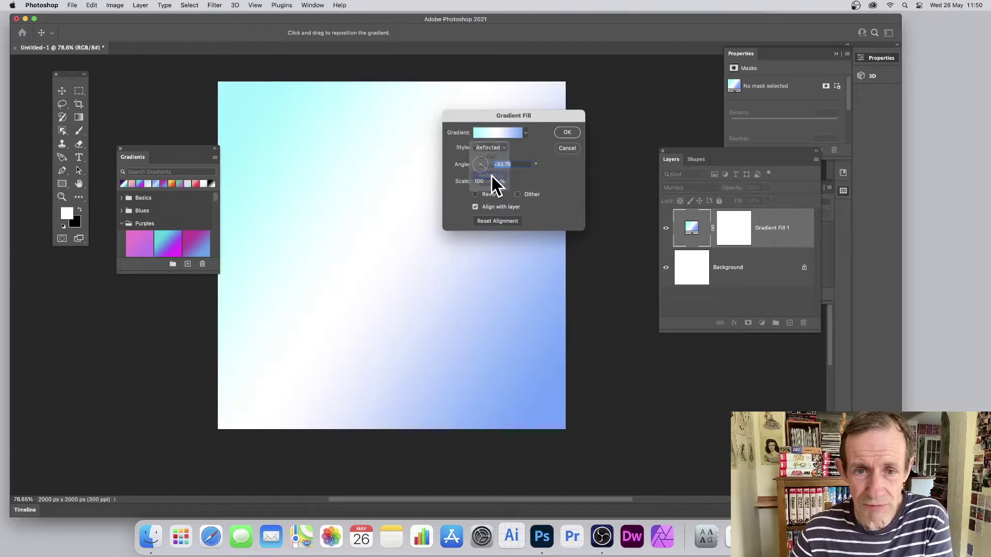
{"action": "left_click_drag", "start_coordinate": [484, 169], "coordinate": [475, 162]}
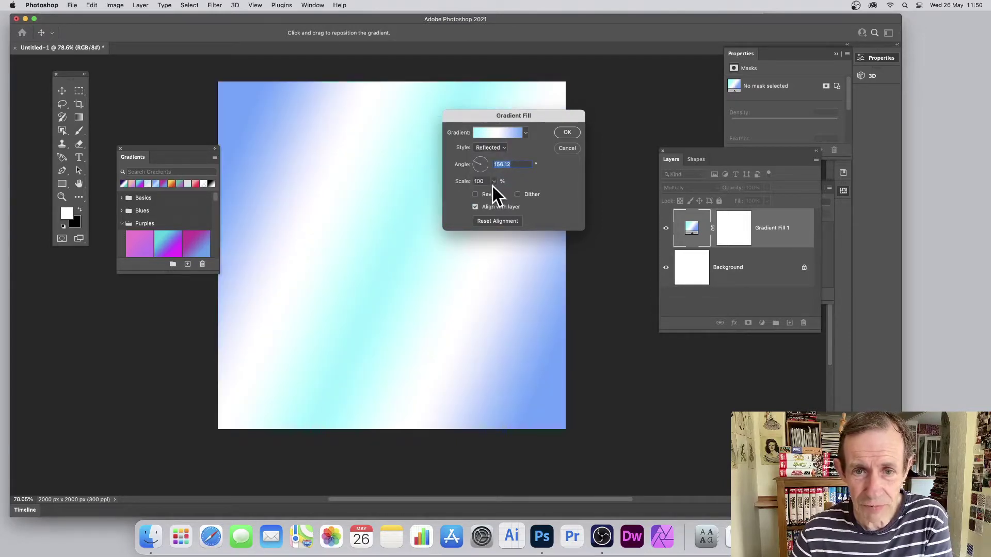
{"action": "key", "text": "Tab"}
{"action": "type", "text": "25"}
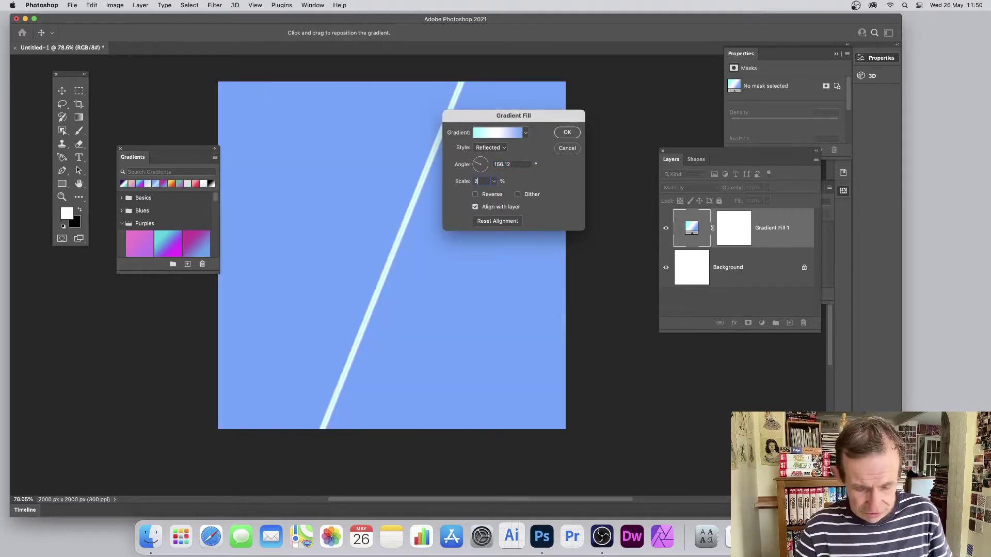
{"action": "key", "text": "Tab"}
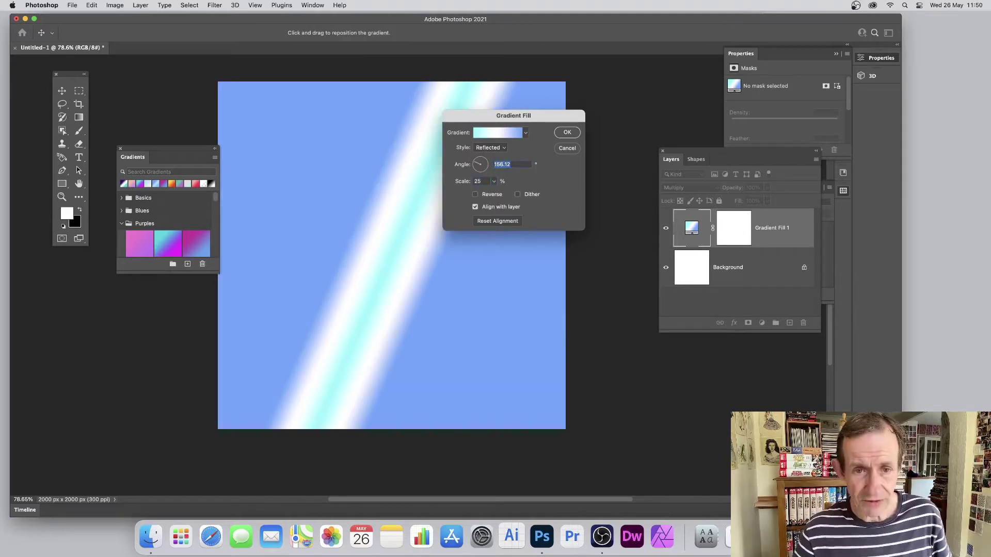
{"action": "left_click", "coordinate": [572, 131]}
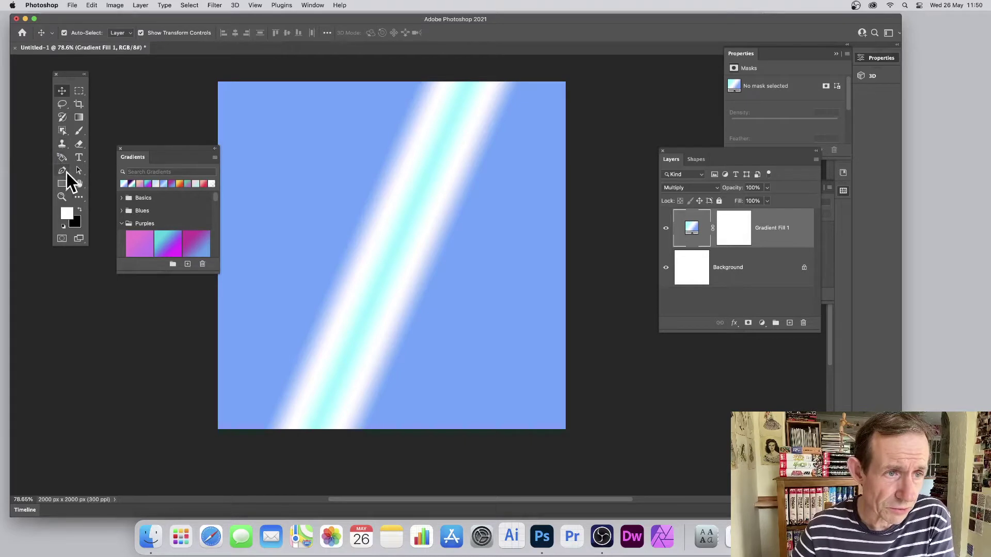
{"action": "left_click", "coordinate": [80, 131]}
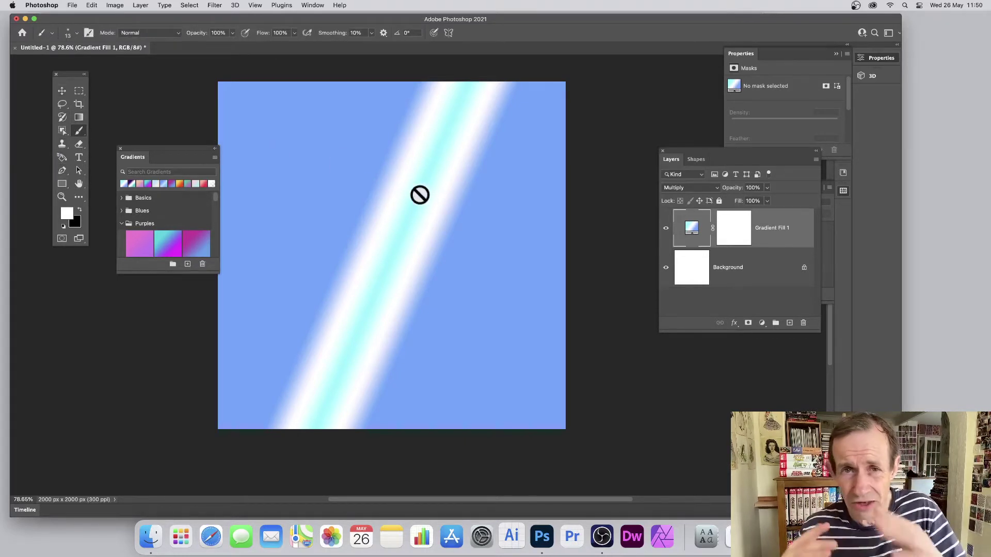
{"action": "left_click", "coordinate": [141, 5]}
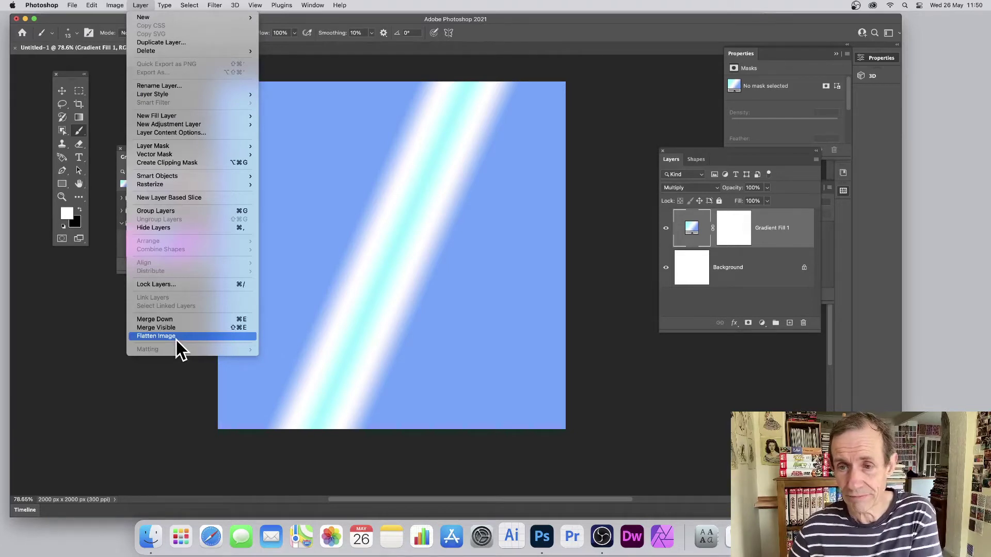
{"action": "left_click", "coordinate": [708, 153]}
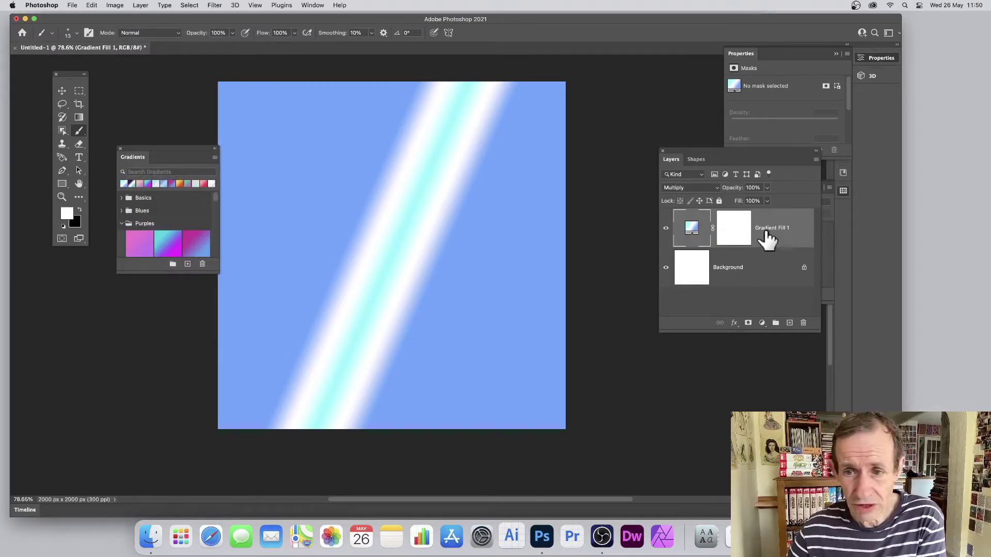
{"action": "left_click", "coordinate": [62, 93]}
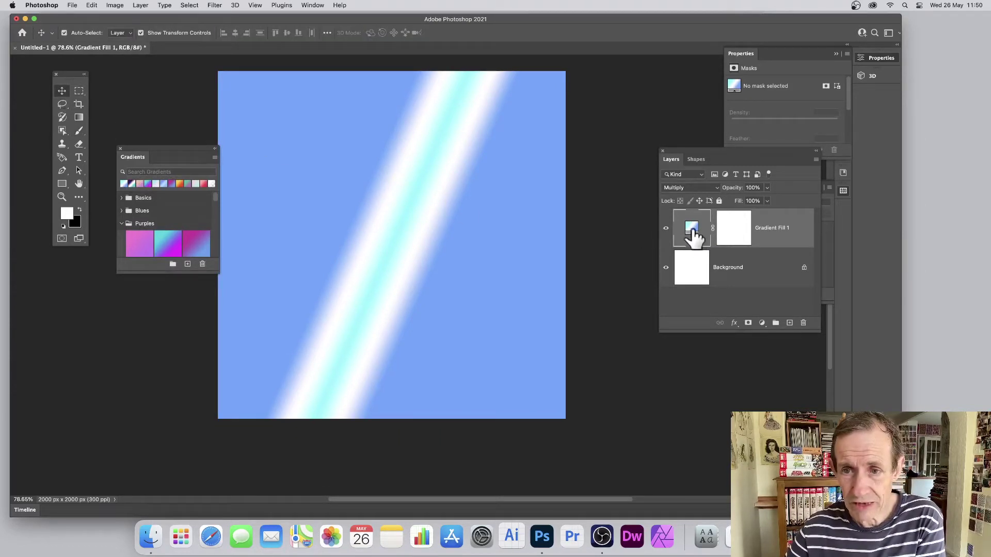
- Reopen the gradient fill, move the reflected band across the canvas and set its angle to about 81°
{"action": "double_click", "coordinate": [691, 228]}
{"action": "left_click_drag", "start_coordinate": [433, 260], "coordinate": [295, 213]}
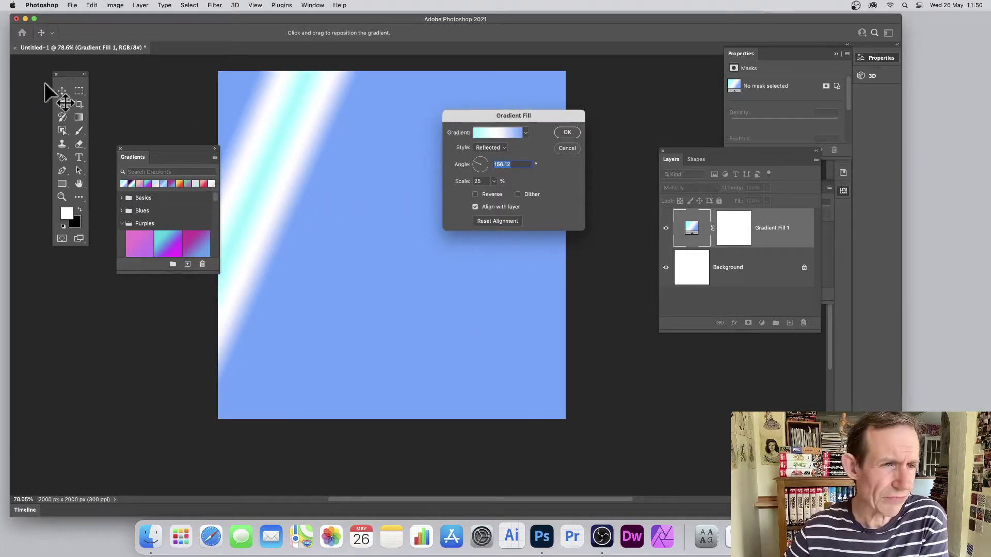
{"action": "left_click_drag", "start_coordinate": [290, 132], "coordinate": [406, 206]}
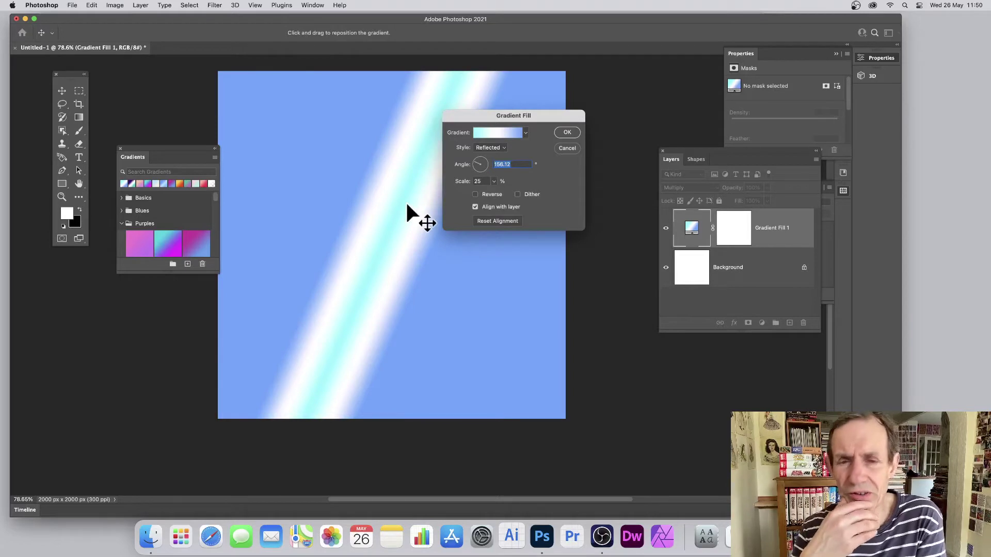
{"action": "left_click_drag", "start_coordinate": [406, 205], "coordinate": [360, 195]}
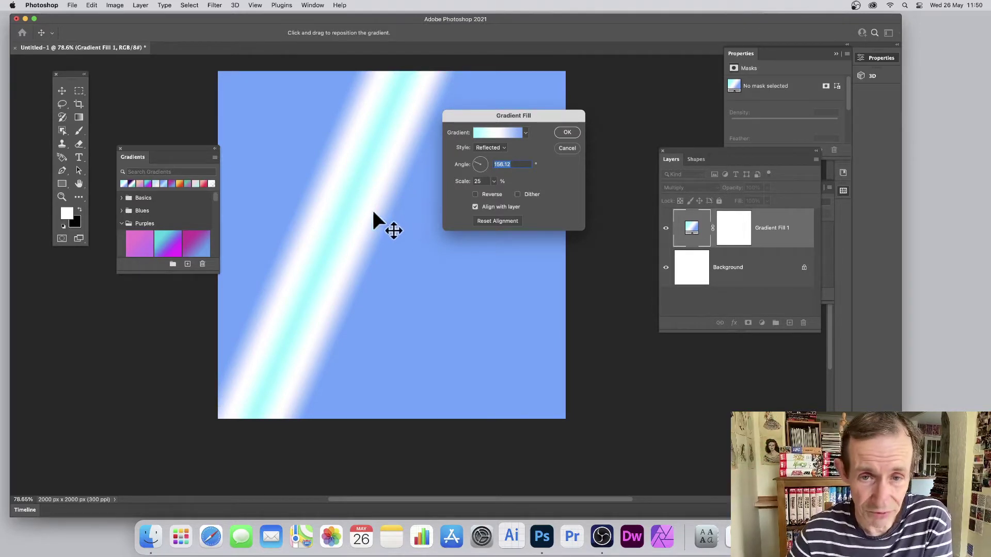
{"action": "mouse_move", "coordinate": [373, 213]}
{"action": "left_mouse_down"}
{"action": "mouse_move", "coordinate": [425, 236]}
{"action": "mouse_move", "coordinate": [372, 218]}
{"action": "left_mouse_up"}
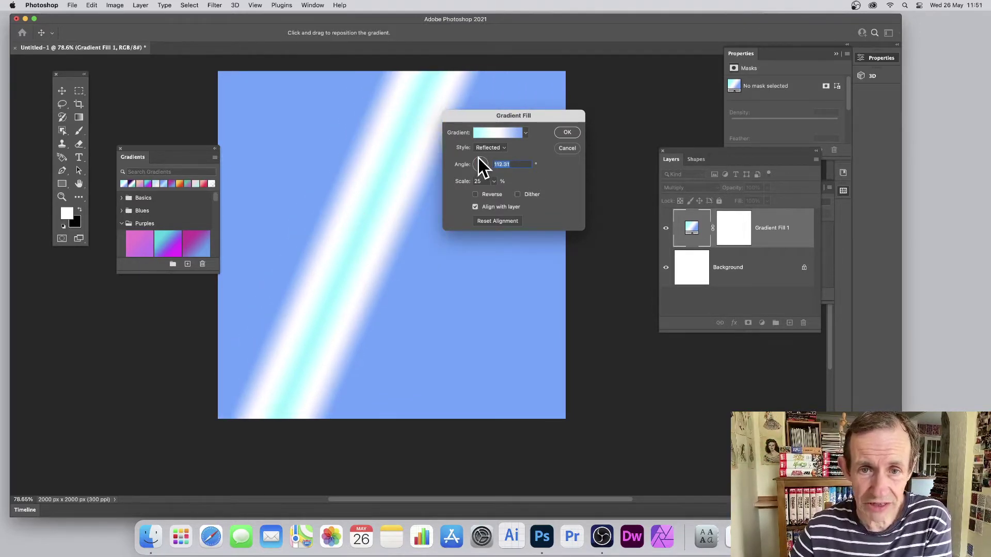
{"action": "left_click_drag", "start_coordinate": [479, 157], "coordinate": [491, 153]}
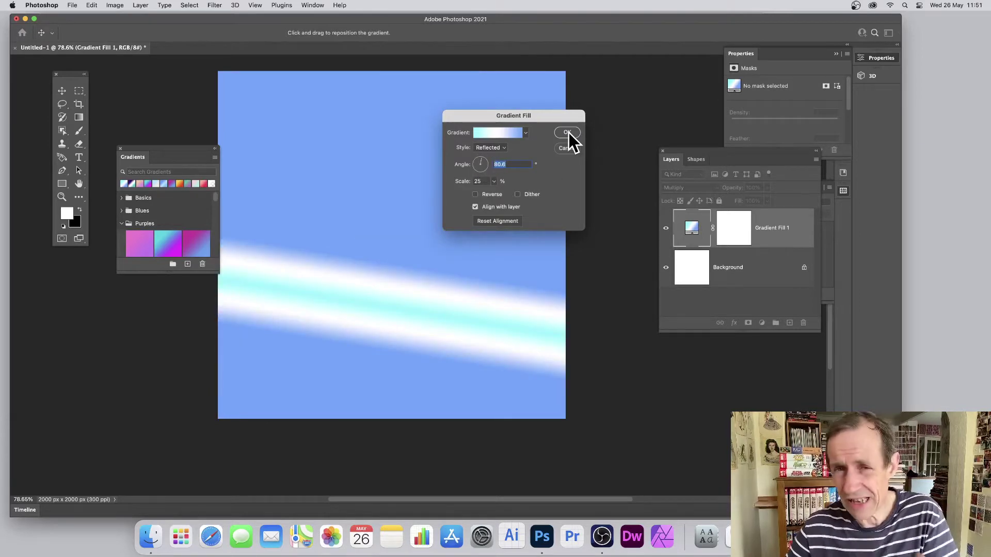
- Replace the fill's gradient with the pale green to dark purple preset just above the Pastels group and apply it
{"action": "left_click", "coordinate": [525, 132]}
{"action": "scroll", "coordinate": [488, 186], "scroll_direction": "down", "scroll_amount": 3}
{"action": "scroll", "coordinate": [485, 181], "scroll_direction": "down", "scroll_amount": 2}
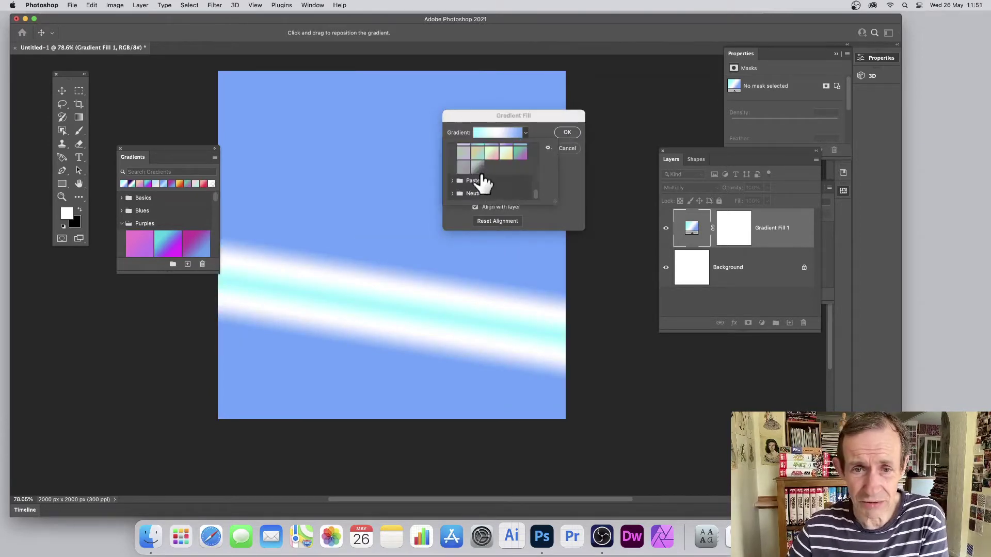
{"action": "left_click", "coordinate": [478, 167]}
{"action": "left_click", "coordinate": [568, 132]}
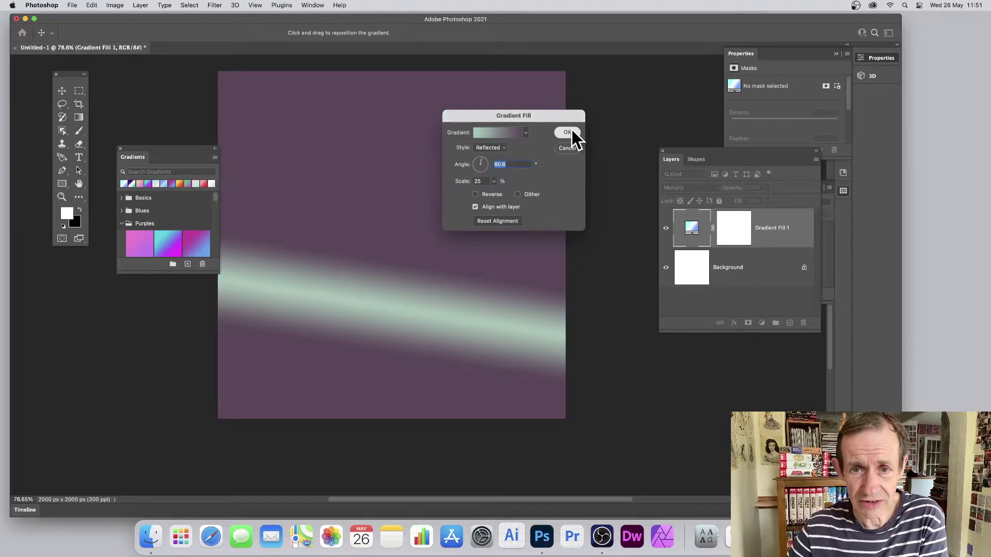
{"action": "left_click", "coordinate": [567, 132]}
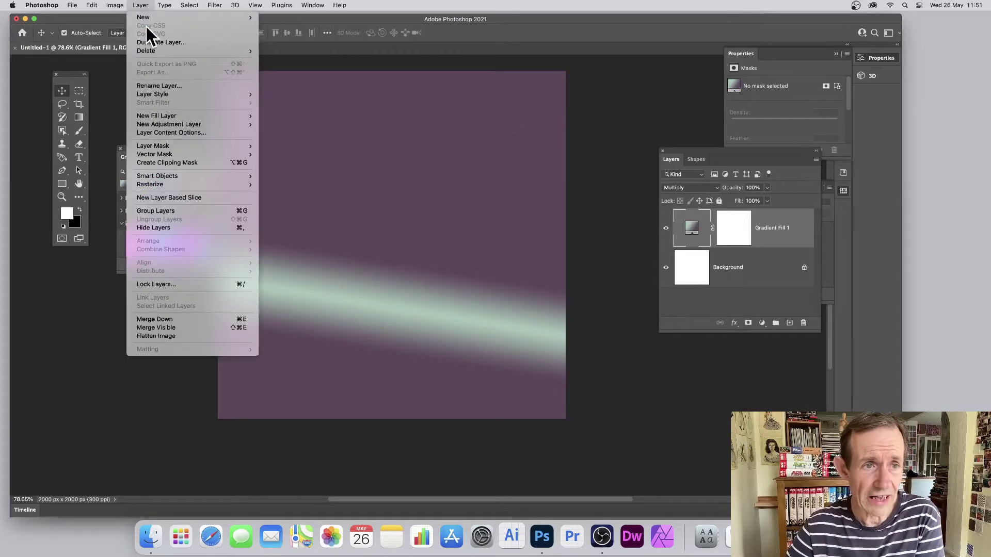
{"action": "mouse_move", "coordinate": [149, 115]}
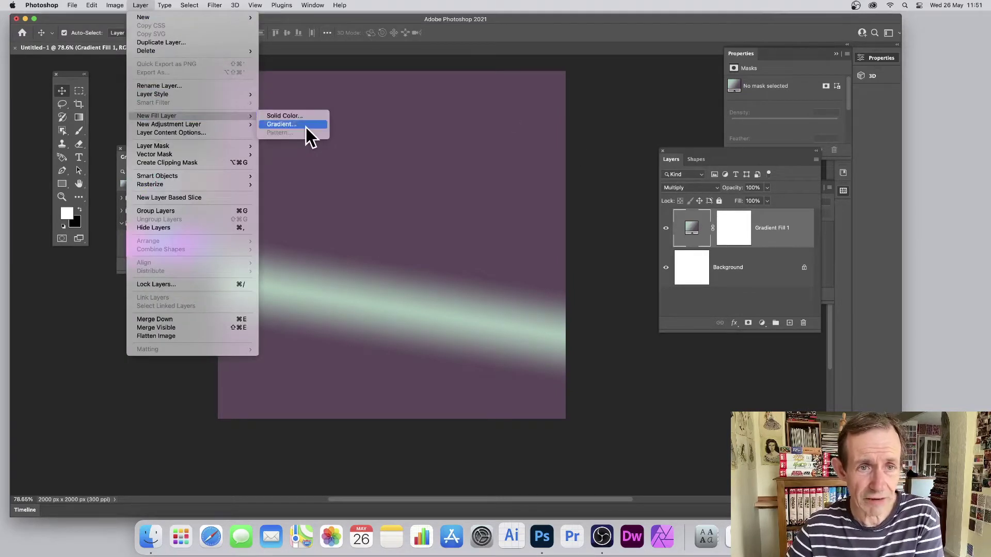
{"action": "left_click", "coordinate": [778, 294]}
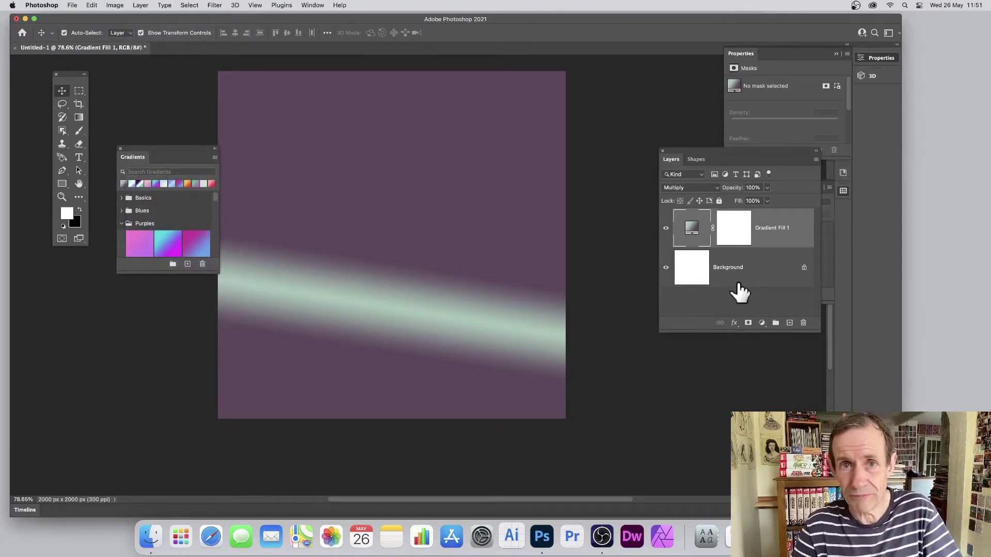
- Delete the Gradient Fill 1 layer, leaving only the white Background
{"action": "left_click", "coordinate": [803, 323]}
{"action": "left_click", "coordinate": [508, 179]}
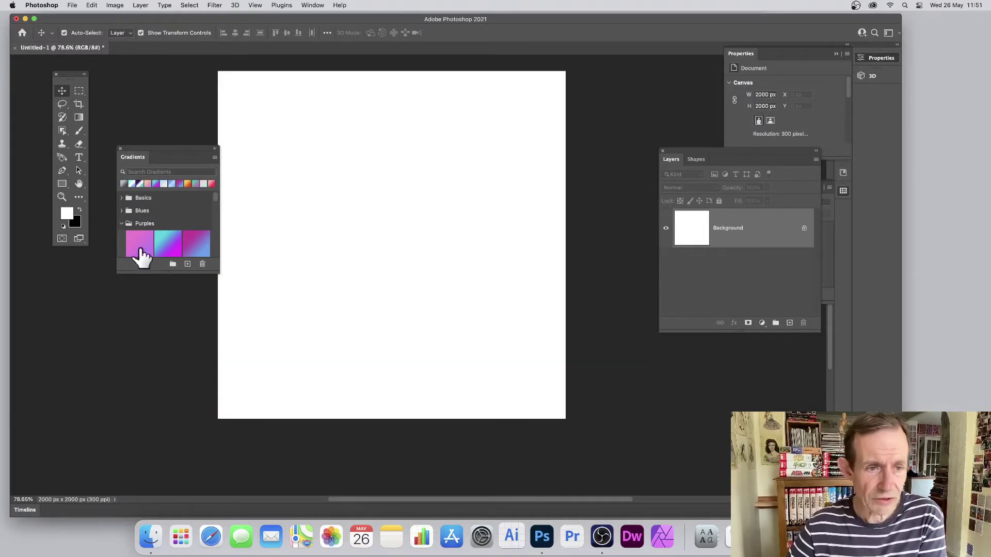
- Enlarge the Gradients panel downwards to show more of the Purples presets
{"action": "left_click_drag", "start_coordinate": [169, 276], "coordinate": [172, 399]}
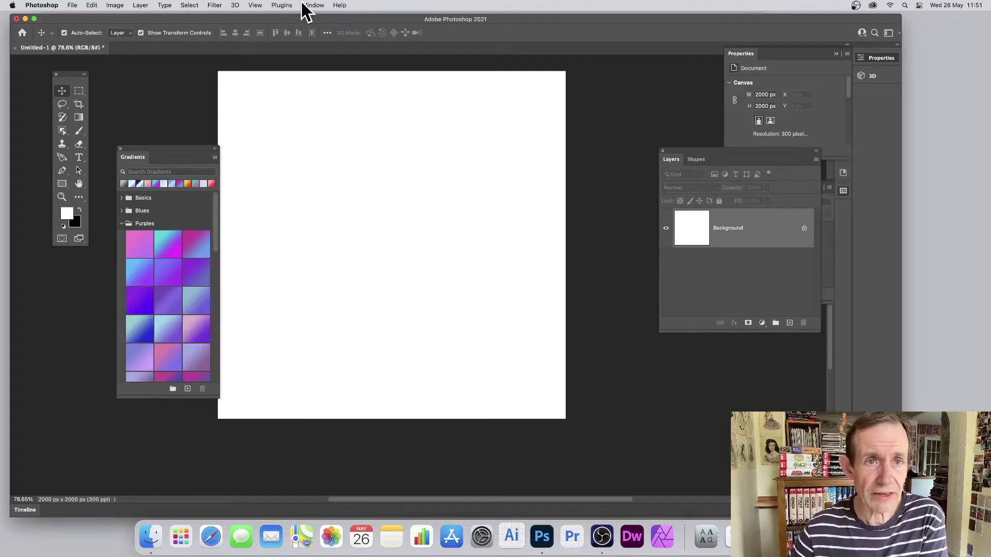
{"action": "left_click", "coordinate": [311, 5]}
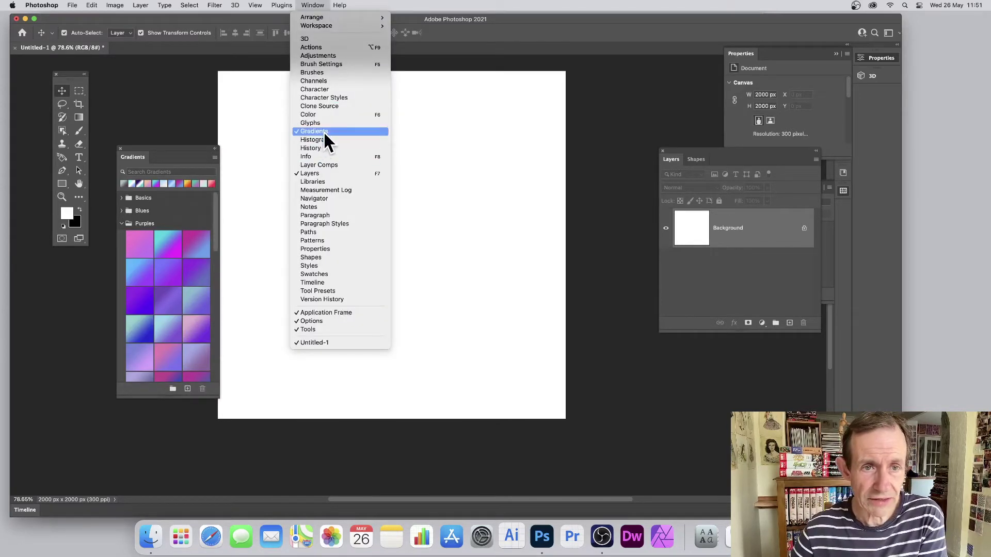
{"action": "left_click", "coordinate": [154, 153]}
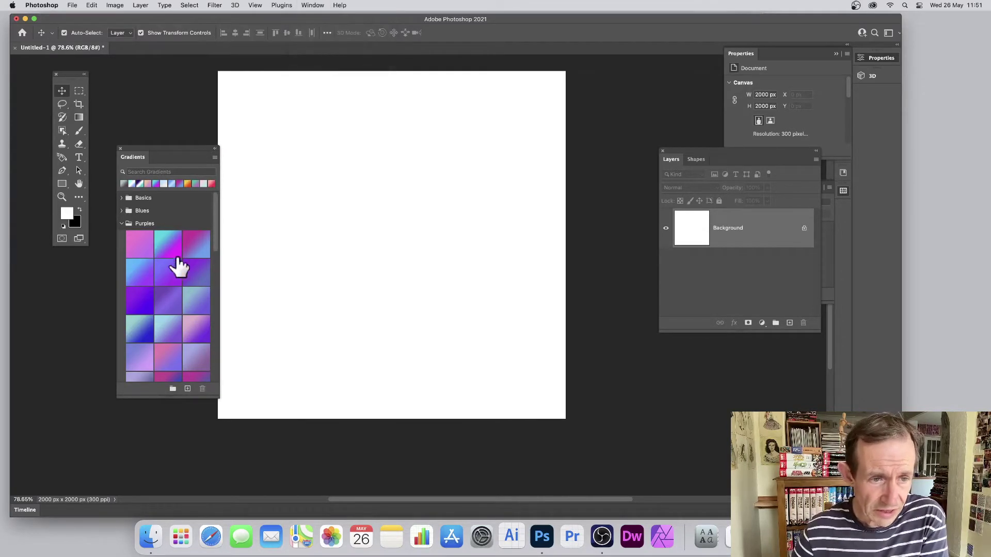
- Set the preset gradient style to Radial Gradient and add the turquoise-to-magenta Purples preset to the canvas as a fill layer
{"action": "left_click", "coordinate": [215, 157]}
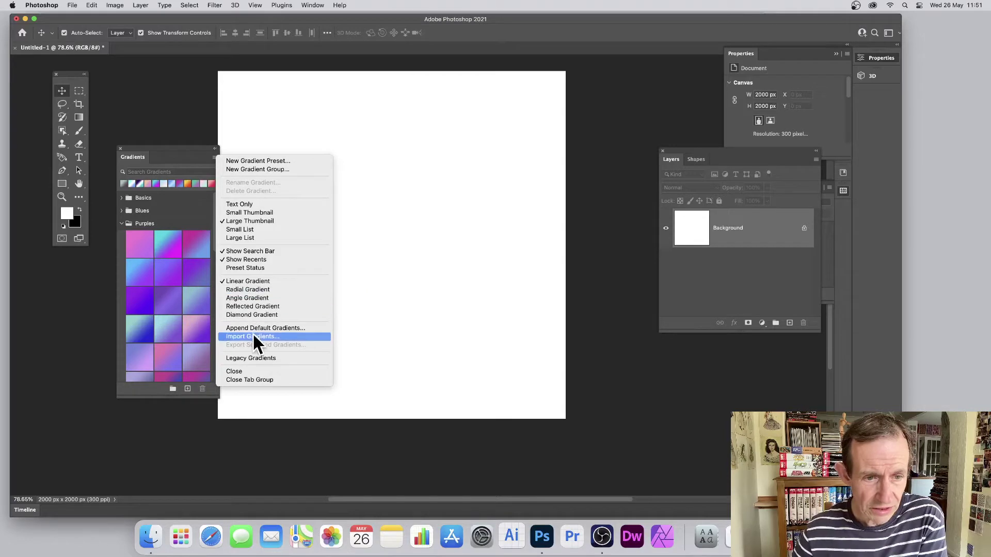
{"action": "left_click", "coordinate": [251, 358]}
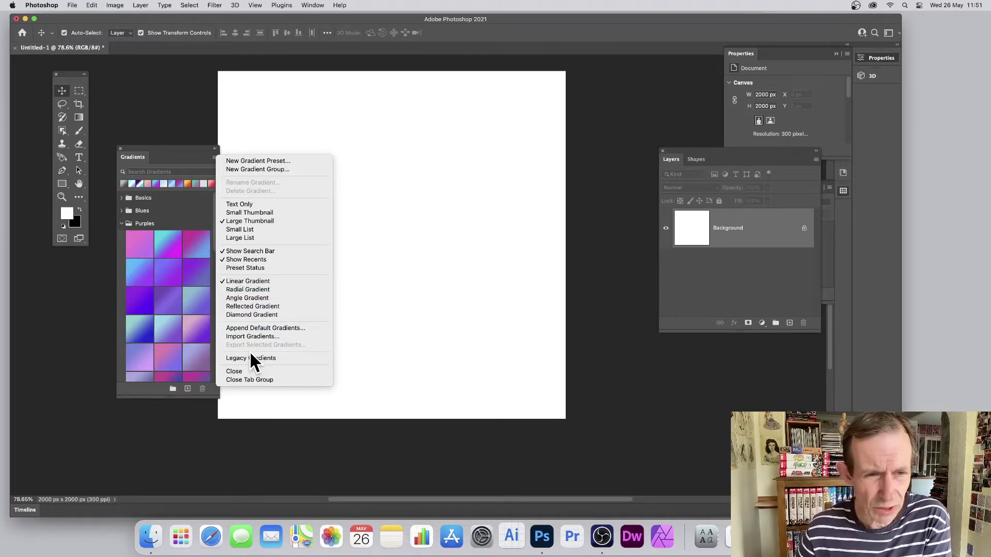
{"action": "left_click", "coordinate": [246, 290]}
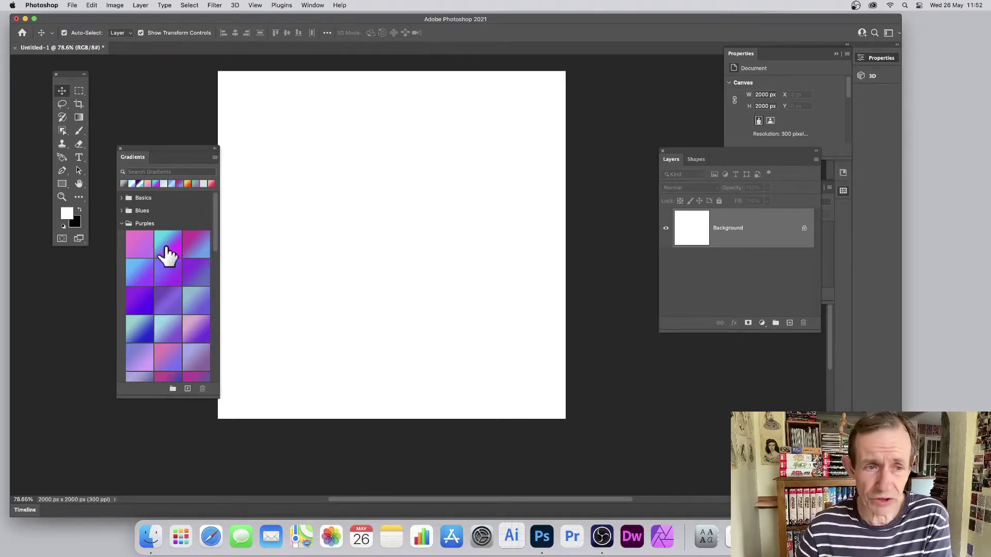
{"action": "left_click_drag", "start_coordinate": [167, 253], "coordinate": [378, 223]}
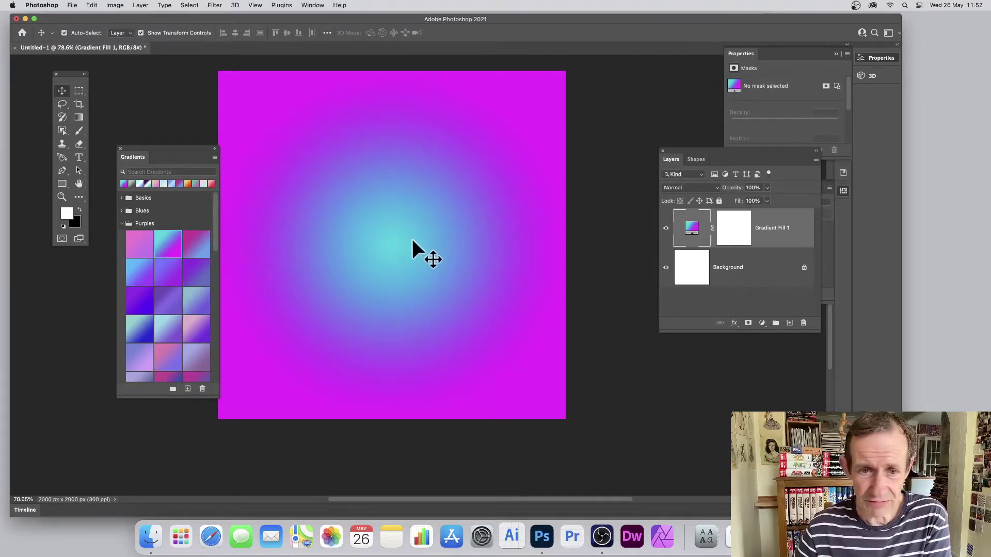
- Reposition the radial gradient so its centre sits slightly left of and below the canvas centre, and apply it
{"action": "left_click_drag", "start_coordinate": [412, 241], "coordinate": [102, 115]}
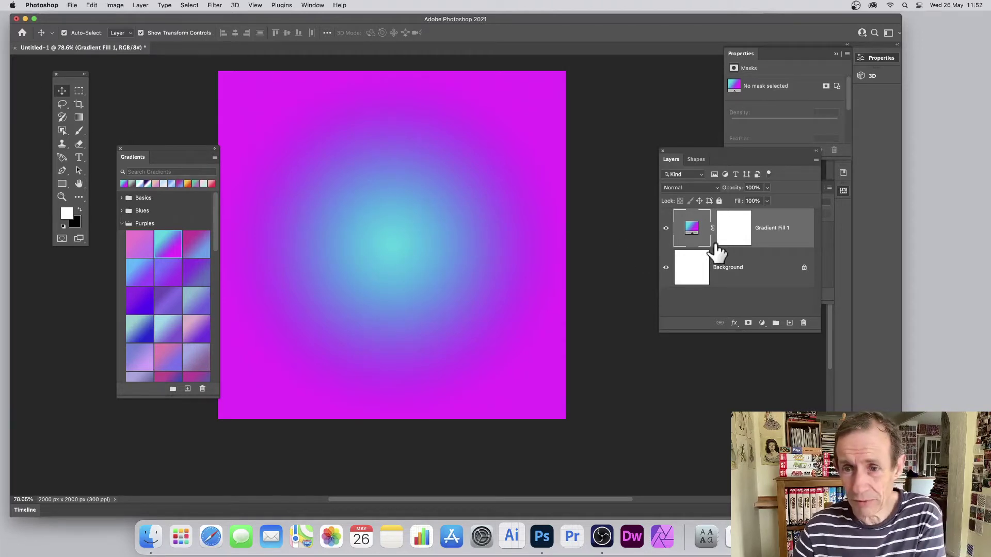
{"action": "double_click", "coordinate": [692, 229]}
{"action": "left_click_drag", "start_coordinate": [354, 207], "coordinate": [463, 300]}
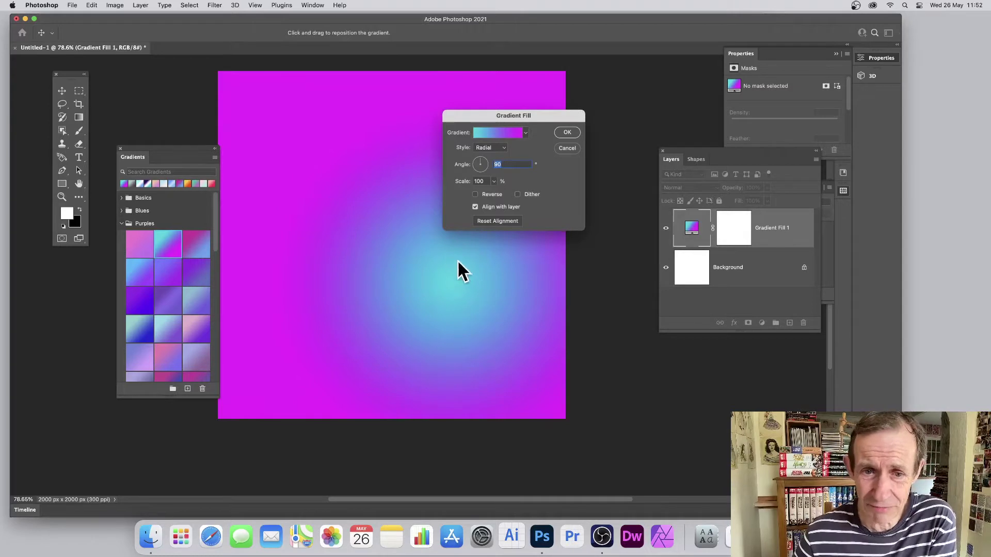
{"action": "left_click_drag", "start_coordinate": [457, 259], "coordinate": [526, 168]}
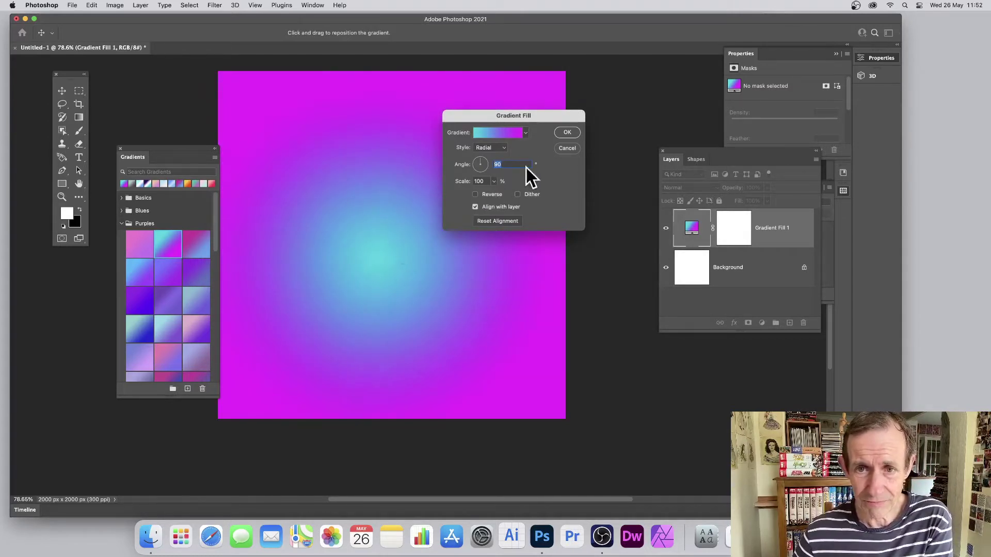
{"action": "left_click", "coordinate": [565, 133]}
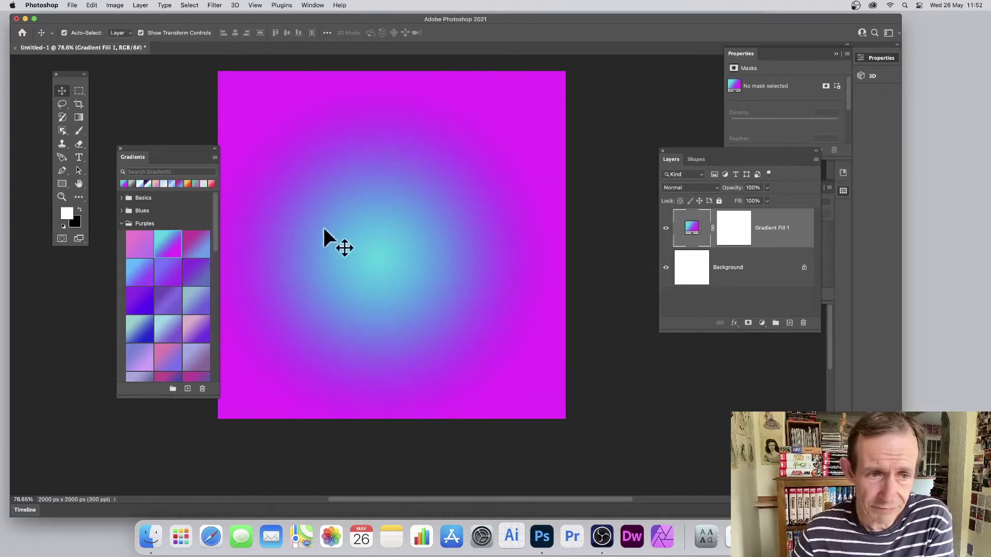
- Try recent, Purples and Iridescent presets on the gradient fill, ending with the pale blue to cream Iridescent preset
{"action": "left_click", "coordinate": [211, 184]}
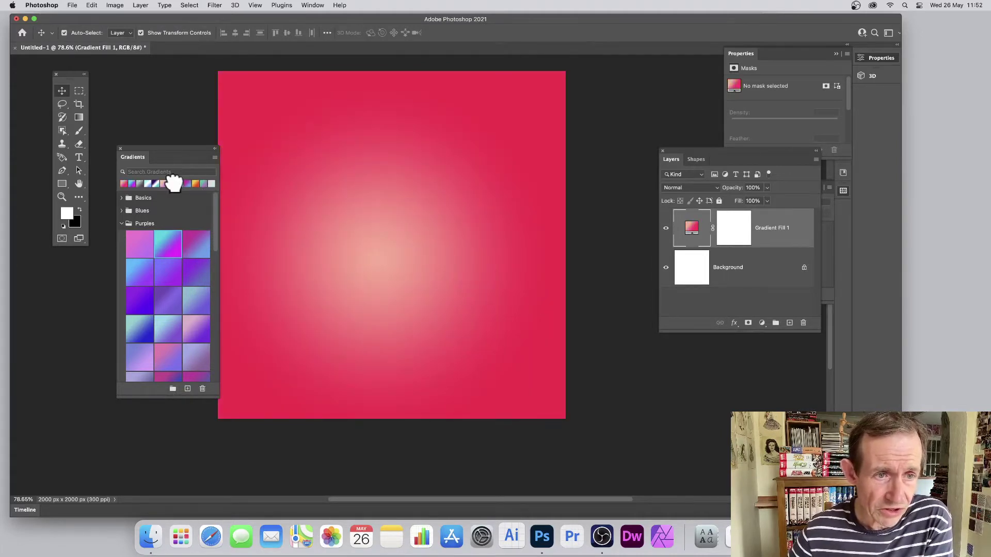
{"action": "left_click", "coordinate": [173, 183]}
{"action": "scroll", "coordinate": [213, 237], "scroll_direction": "down", "scroll_amount": 8}
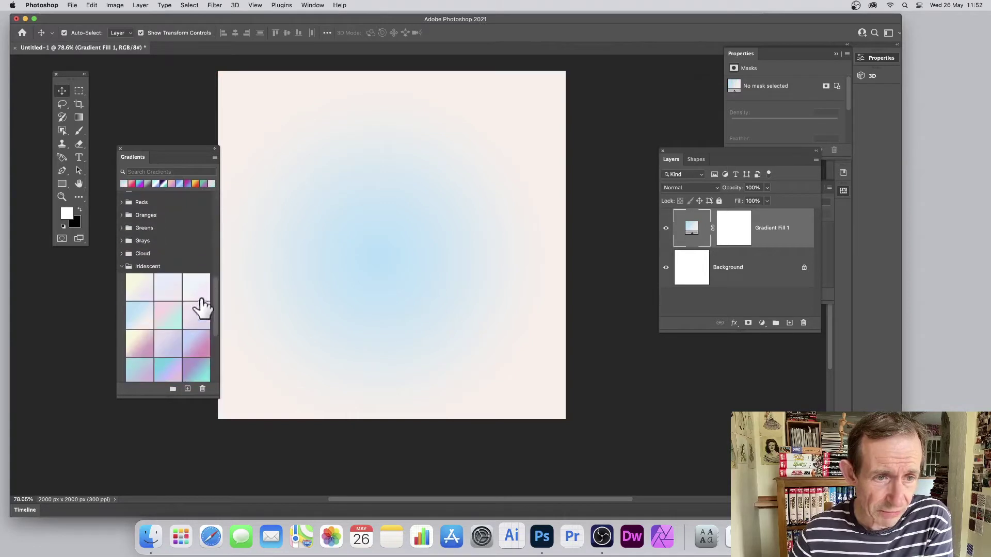
{"action": "scroll", "coordinate": [204, 255], "scroll_direction": "up", "scroll_amount": 2}
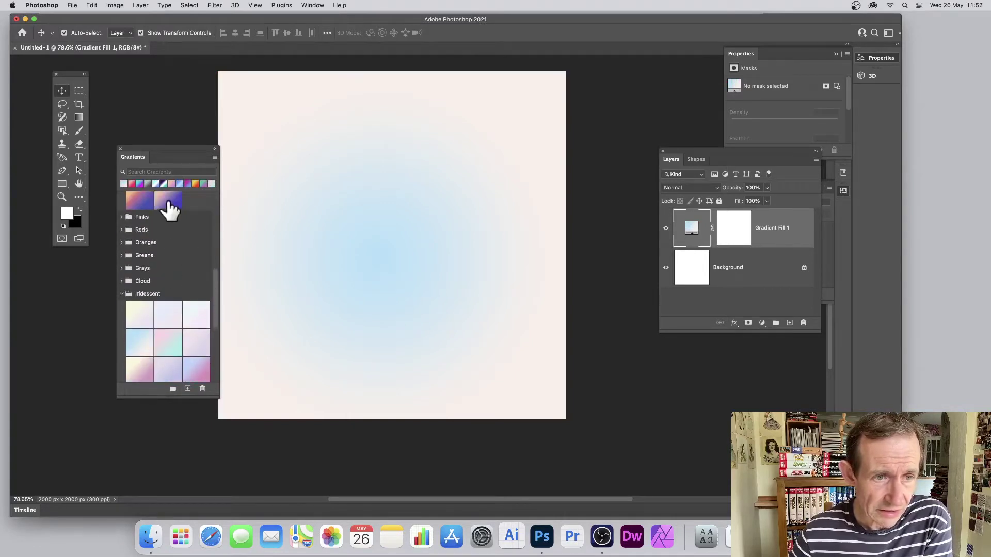
{"action": "left_click", "coordinate": [169, 204]}
{"action": "left_click", "coordinate": [164, 314]}
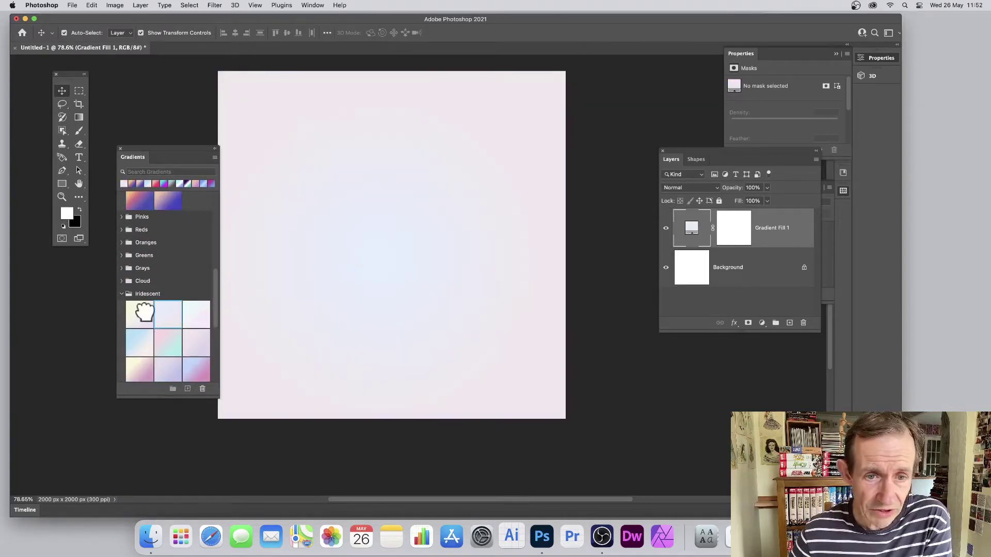
{"action": "left_click", "coordinate": [145, 311]}
{"action": "left_click", "coordinate": [165, 347]}
{"action": "left_click", "coordinate": [144, 348]}
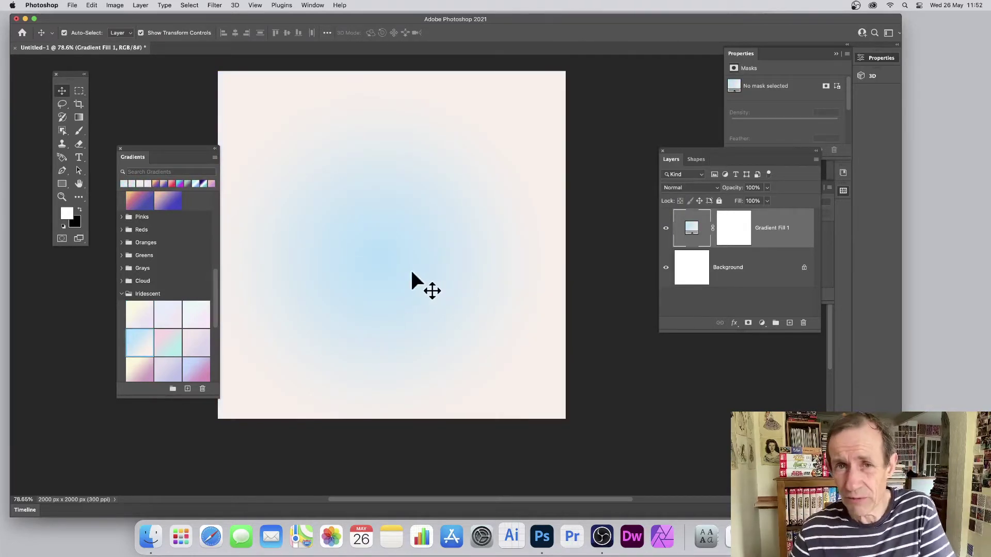
- Switch the preset gradient style to Angle Gradient and apply the last Purples preset, peach to blue, to the fill
{"action": "left_click", "coordinate": [215, 158]}
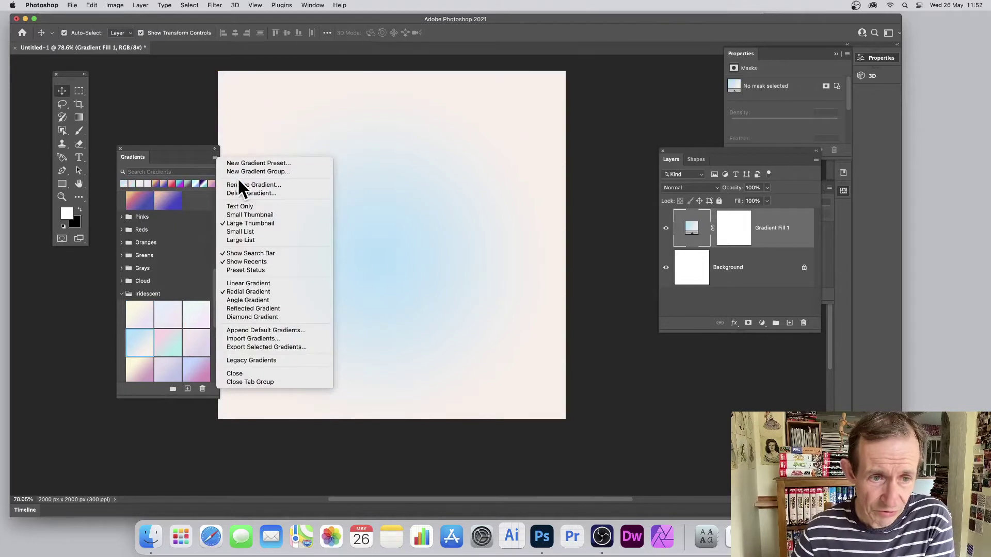
{"action": "left_click", "coordinate": [271, 294]}
{"action": "left_click", "coordinate": [168, 201]}
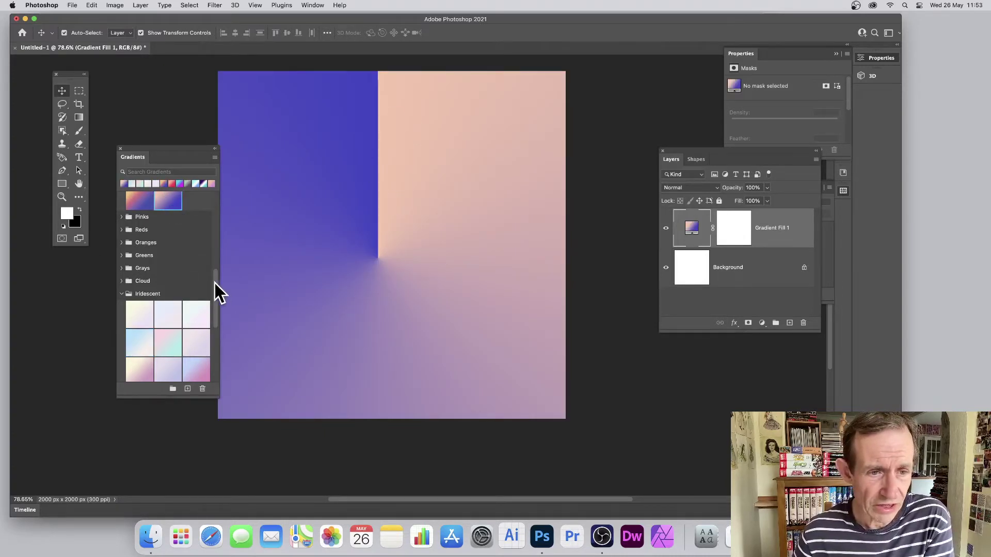
- Try several other Purples presets on the angle gradient fill, ending with Purple_13
{"action": "left_click_drag", "start_coordinate": [215, 283], "coordinate": [333, 259]}
{"action": "left_click", "coordinate": [195, 274]}
{"action": "left_click", "coordinate": [167, 278]}
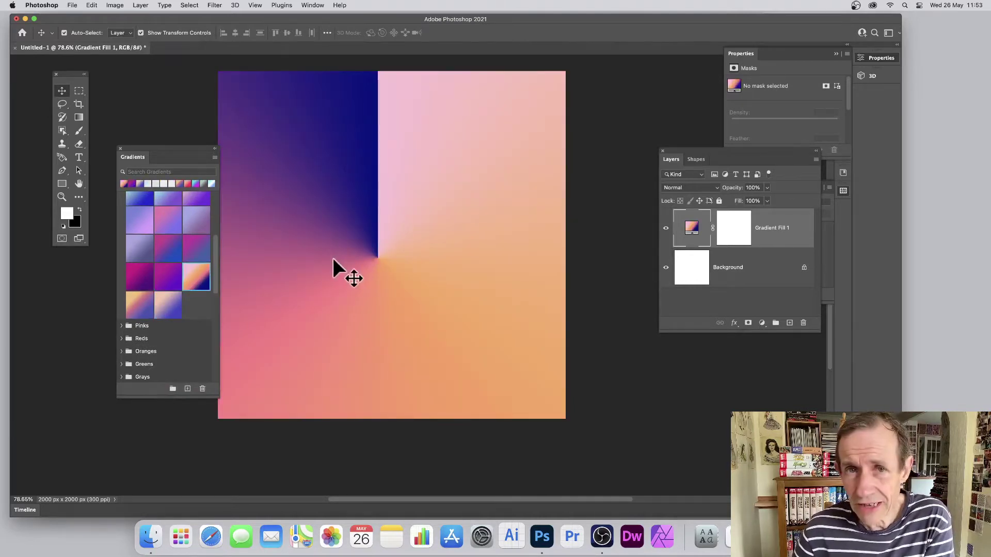
{"action": "left_click", "coordinate": [161, 280]}
{"action": "left_click", "coordinate": [144, 272]}
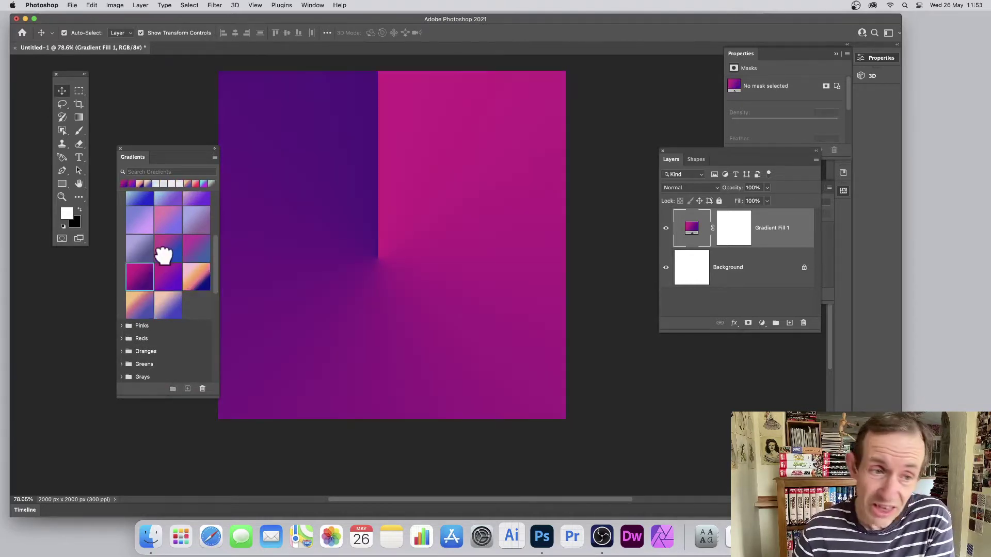
{"action": "left_click", "coordinate": [163, 253]}
{"action": "left_click", "coordinate": [164, 228]}
{"action": "left_click", "coordinate": [135, 225]}
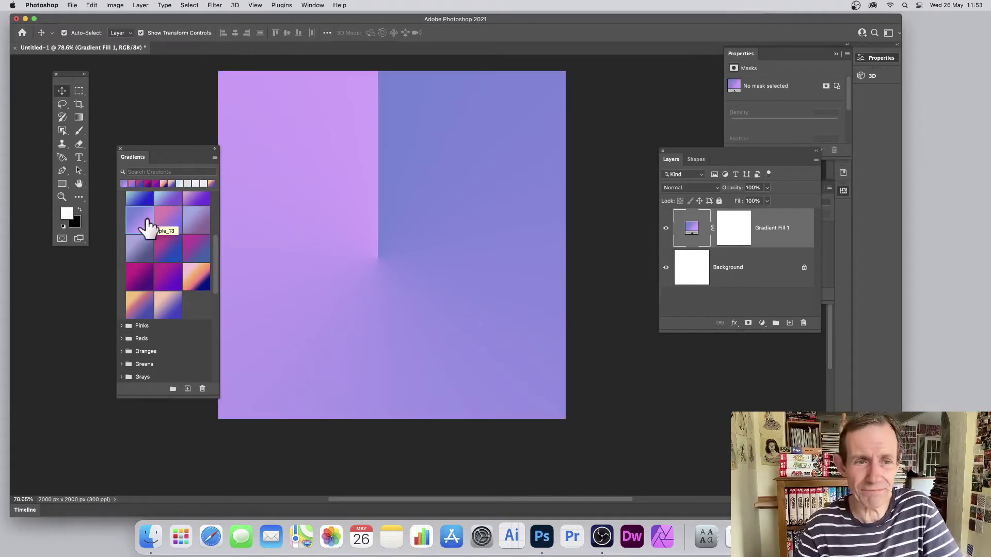
{"action": "scroll", "coordinate": [148, 227], "scroll_direction": "down", "scroll_amount": 2}
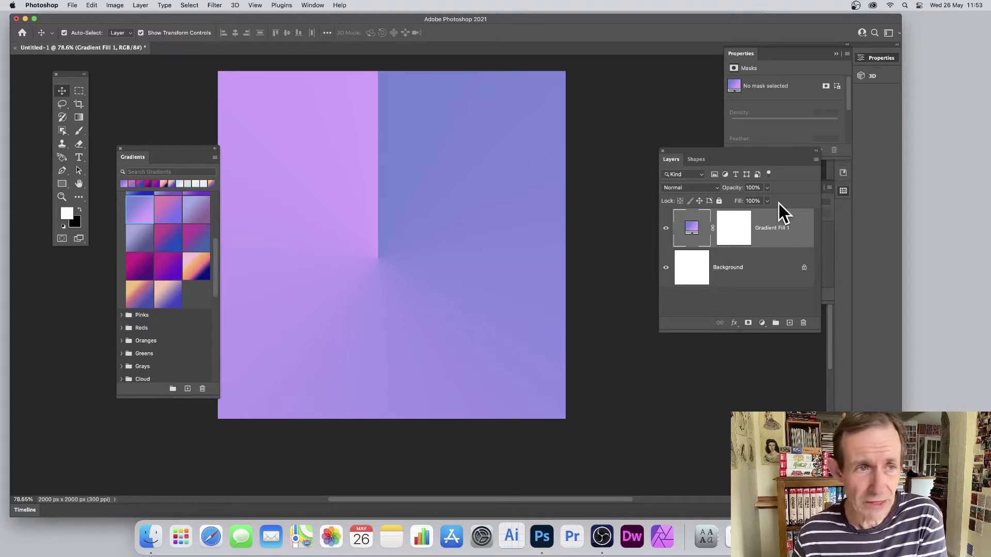
{"action": "left_click", "coordinate": [140, 5]}
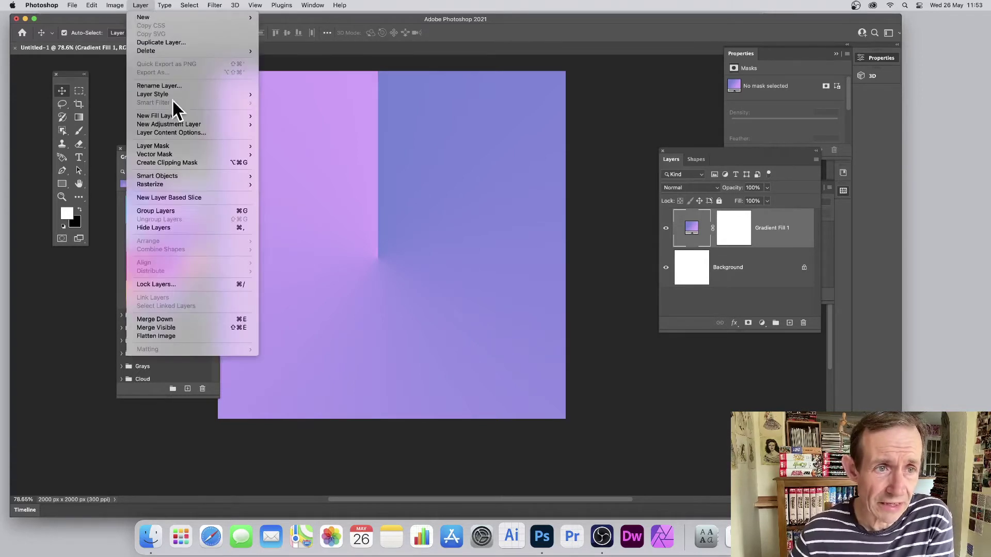
{"action": "mouse_move", "coordinate": [164, 117]}
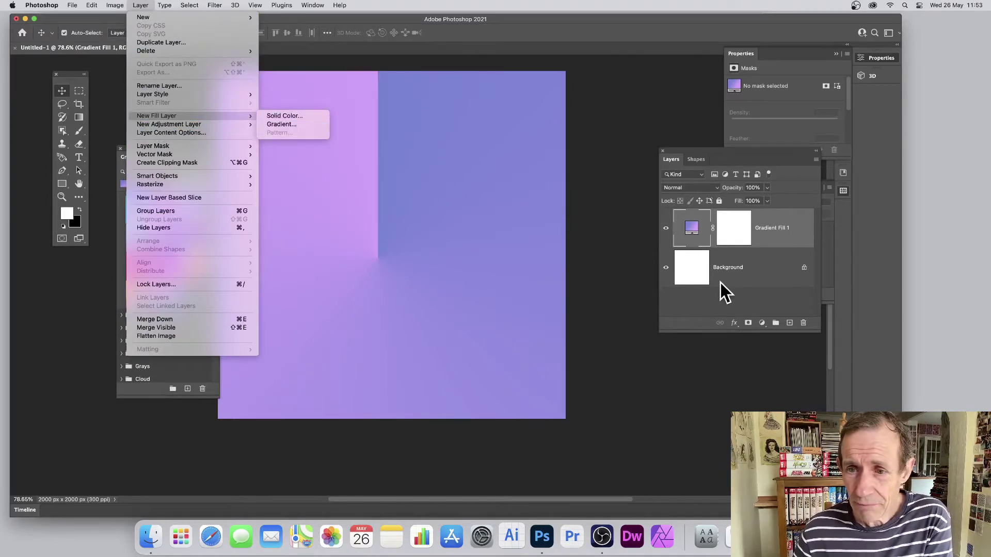
- Expand the Reds gradient presets, try the first one on the purple angle gradient fill, and undo that change
{"action": "left_click", "coordinate": [148, 392]}
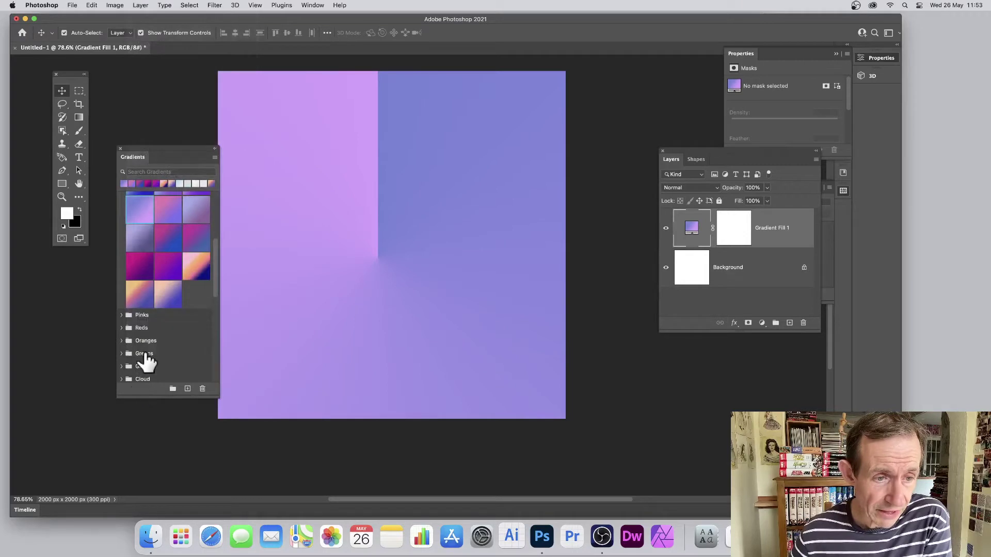
{"action": "scroll", "coordinate": [146, 355], "scroll_direction": "down", "scroll_amount": 3}
{"action": "left_click", "coordinate": [123, 267]}
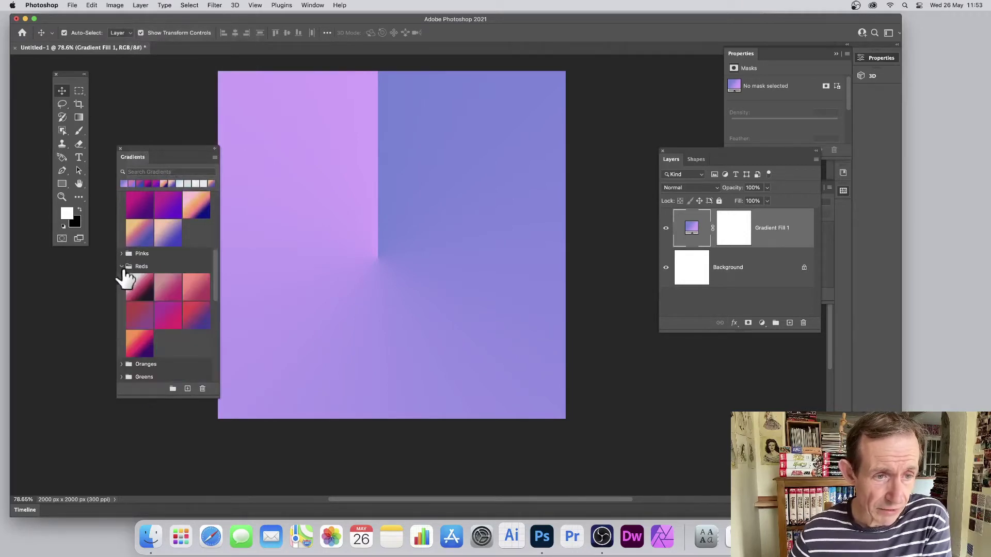
{"action": "left_click", "coordinate": [141, 288]}
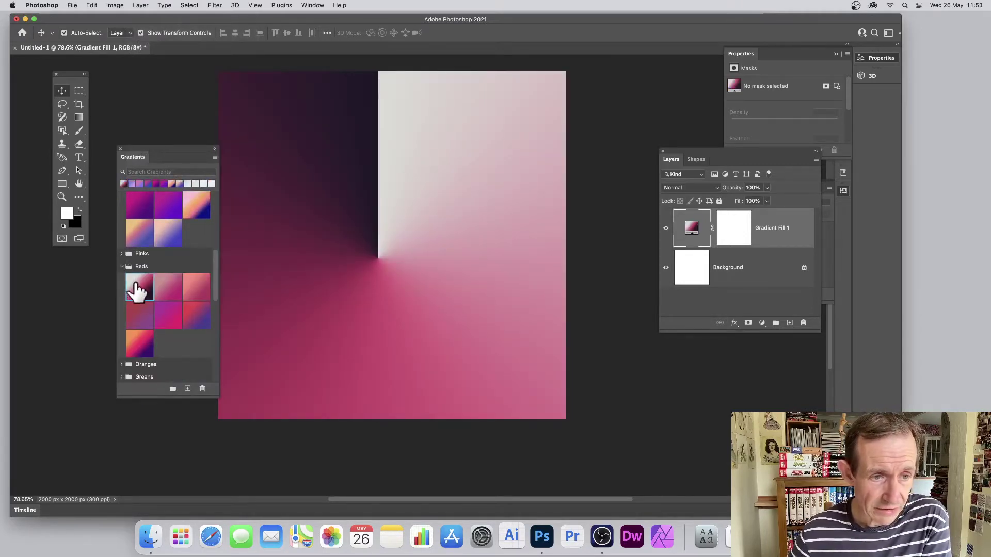
{"action": "key", "text": "super+z"}
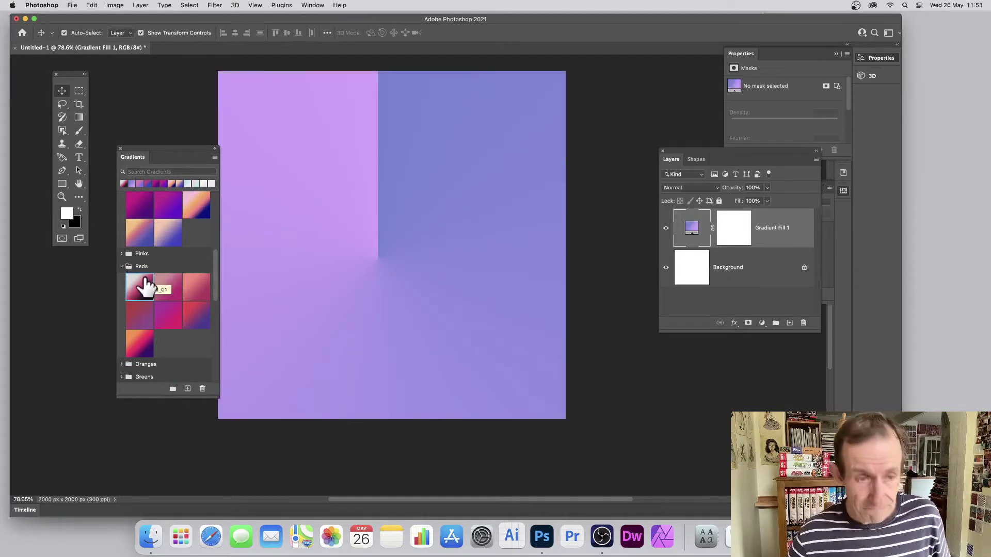
- Add three new gradient fill layers from presets: the first Reds preset, the pink-orange-navy Purples preset, and the first Reds preset again
{"action": "left_click_drag", "start_coordinate": [138, 295], "coordinate": [345, 279]}
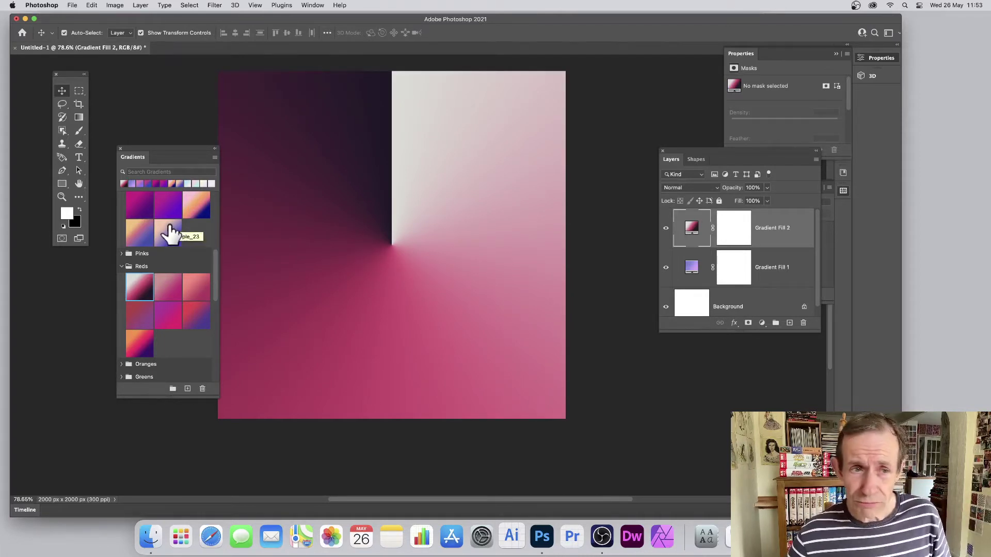
{"action": "left_click_drag", "start_coordinate": [195, 207], "coordinate": [398, 233]}
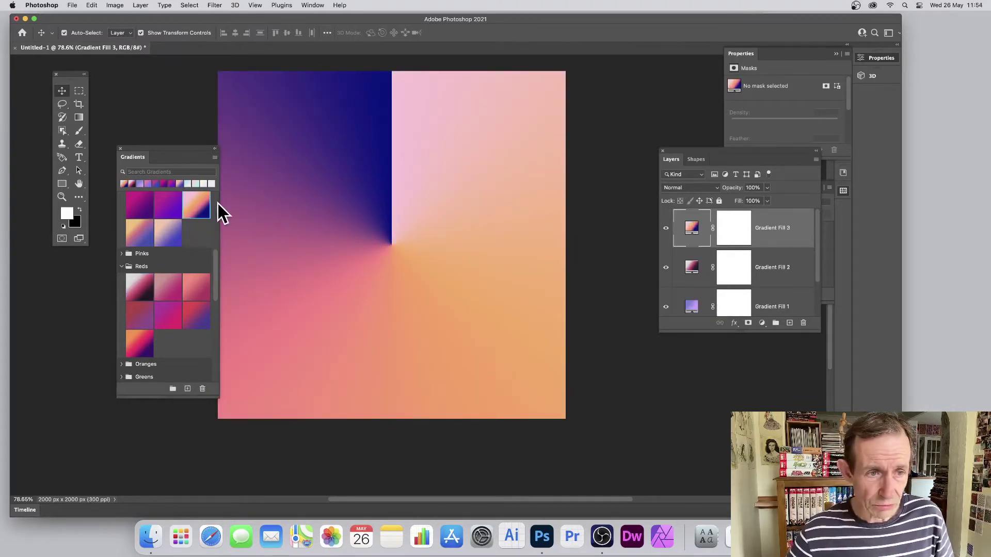
{"action": "left_click_drag", "start_coordinate": [142, 288], "coordinate": [414, 239]}
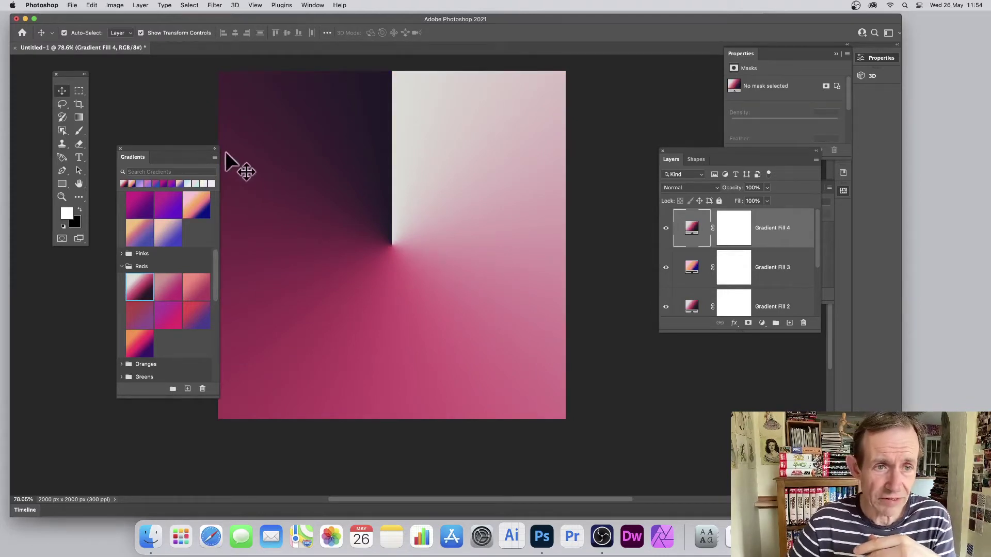
{"action": "left_click", "coordinate": [212, 157]}
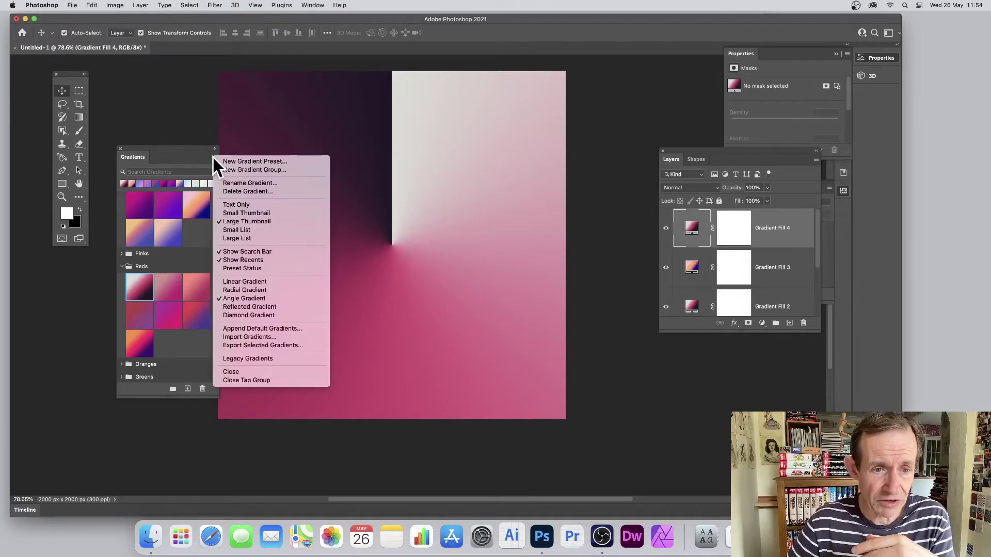
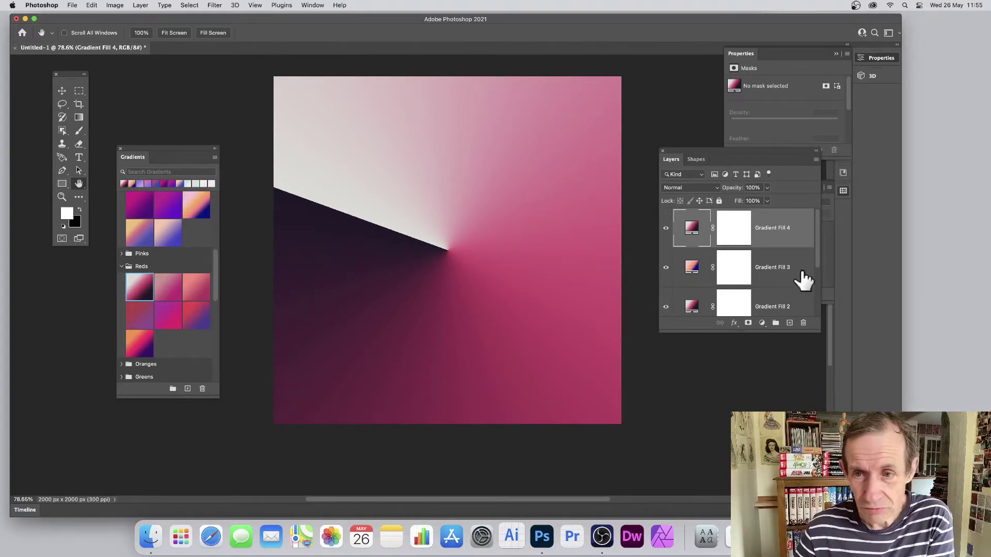
- Set the blend modes of Gradient Fill 4 and Gradient Fill 3 to Overlay
{"action": "left_click", "coordinate": [687, 186]}
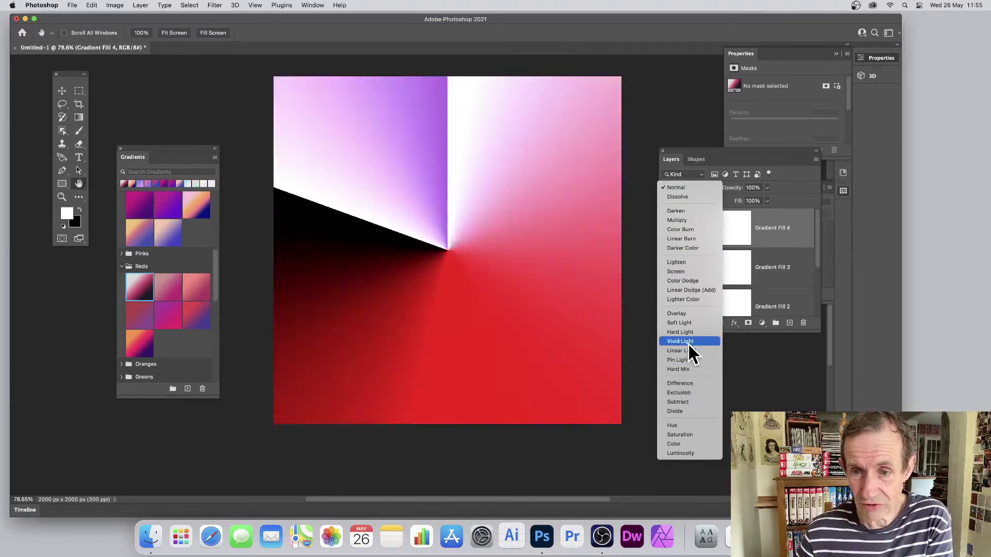
{"action": "left_click", "coordinate": [686, 312]}
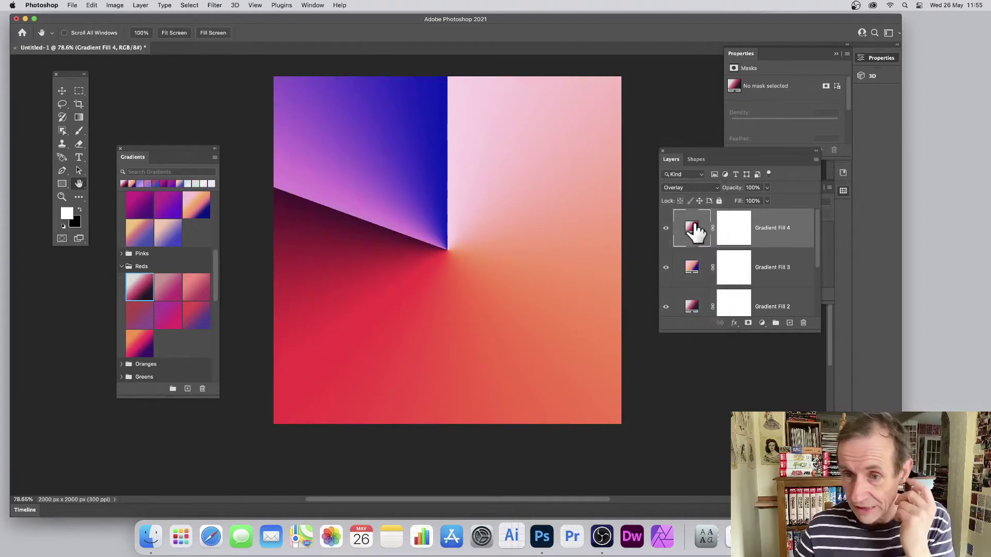
{"action": "left_click", "coordinate": [692, 266]}
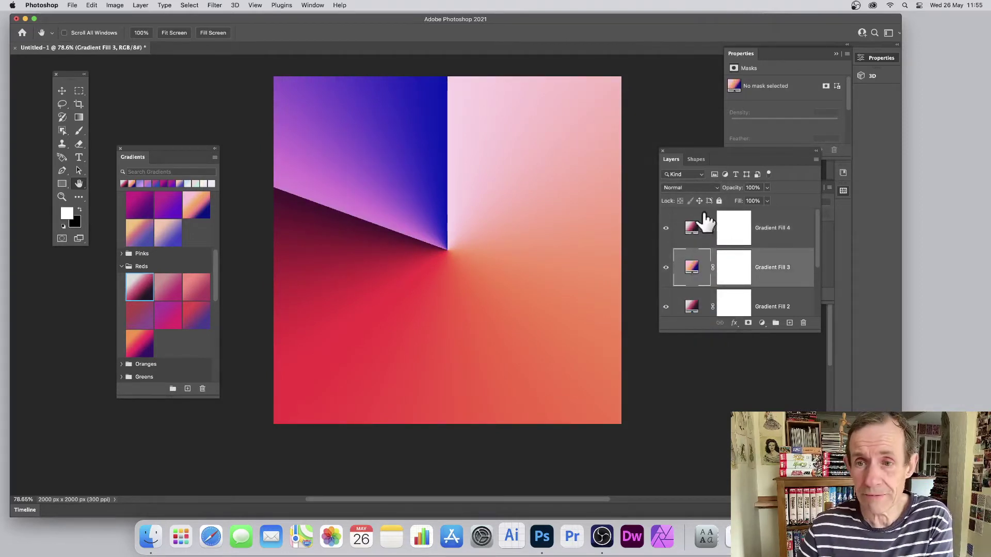
{"action": "left_click", "coordinate": [686, 189]}
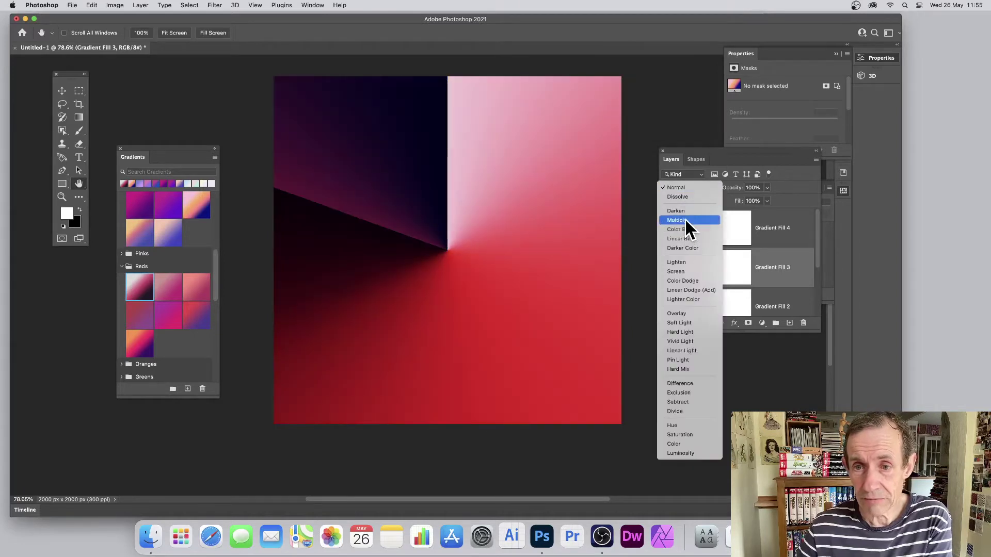
{"action": "left_click", "coordinate": [686, 314]}
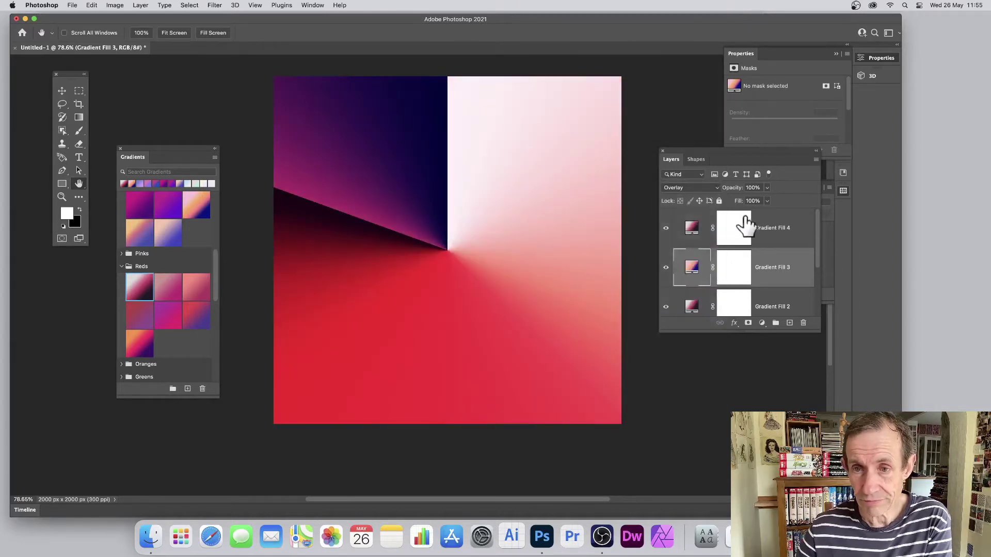
- Set Gradient Fill 3's blend mode to Soft Light and Gradient Fill 2's blend mode to Difference
{"action": "left_click", "coordinate": [215, 158]}
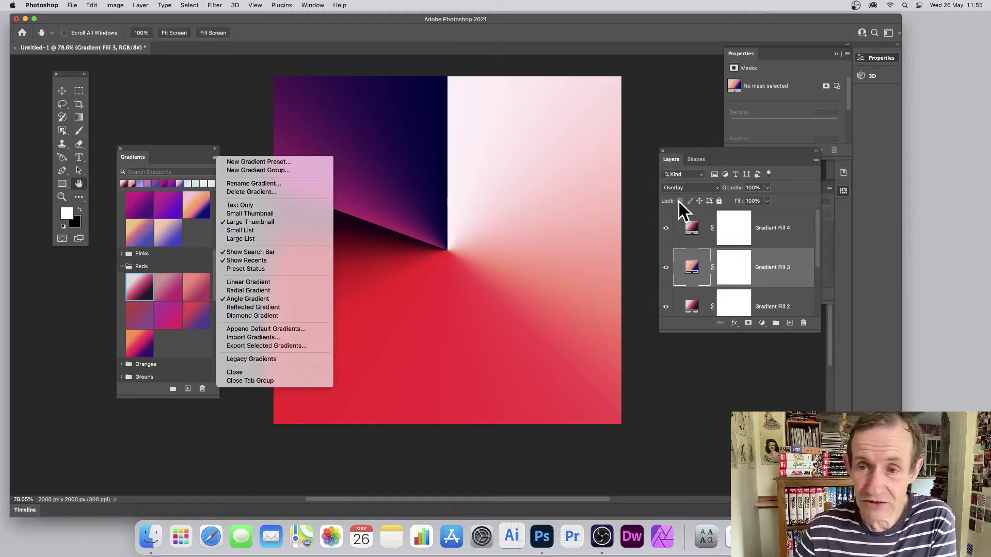
{"action": "left_click", "coordinate": [695, 189]}
{"action": "left_click", "coordinate": [696, 188]}
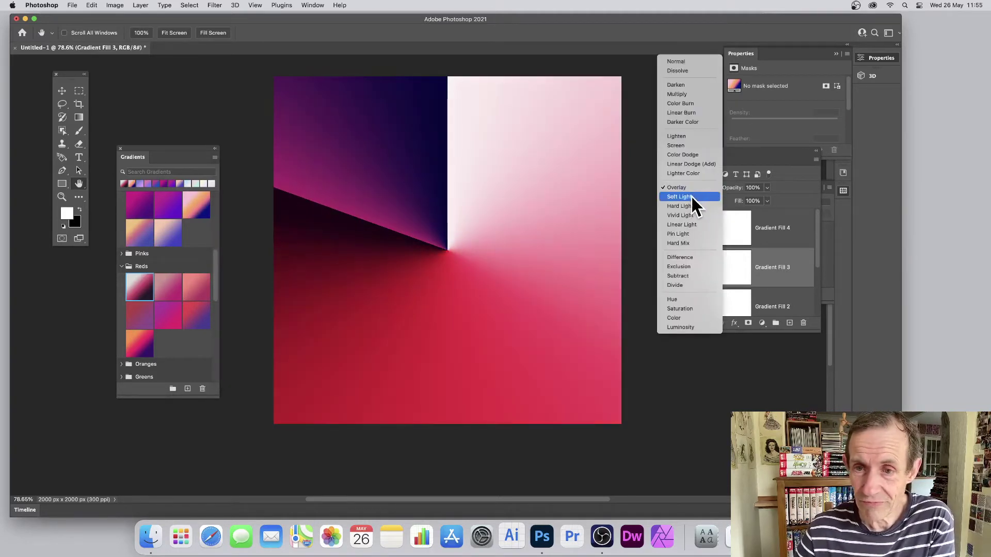
{"action": "left_click", "coordinate": [691, 196]}
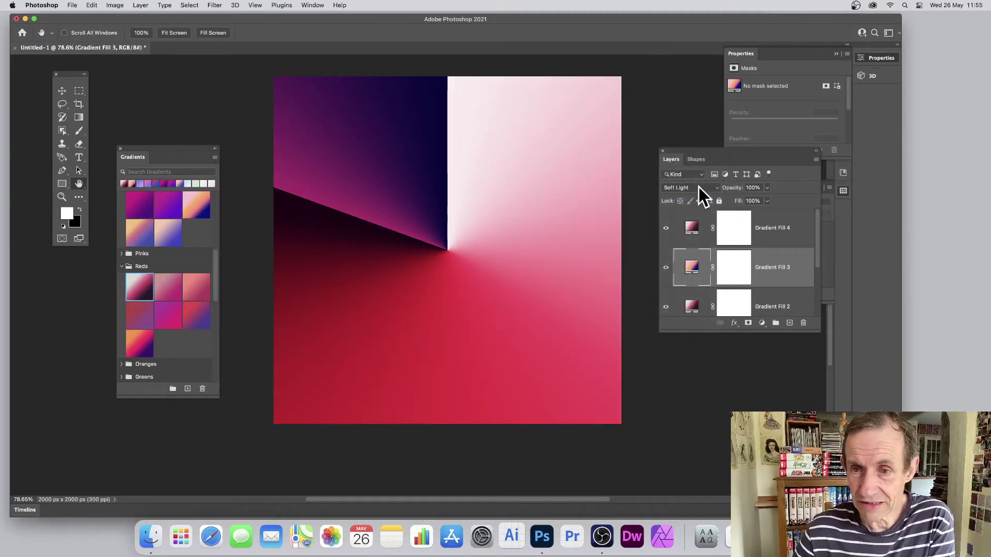
{"action": "left_click", "coordinate": [693, 309]}
{"action": "left_click", "coordinate": [691, 187]}
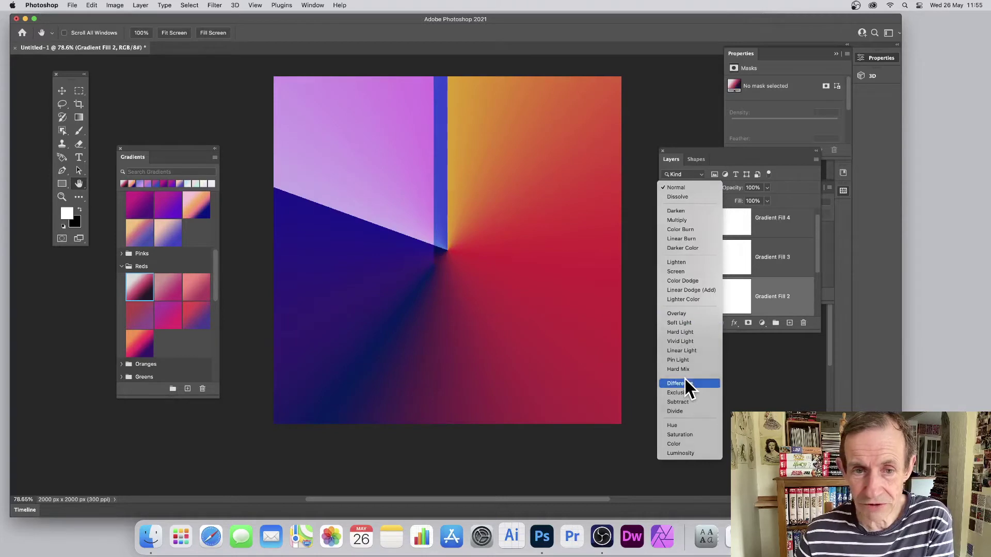
{"action": "left_click", "coordinate": [685, 382]}
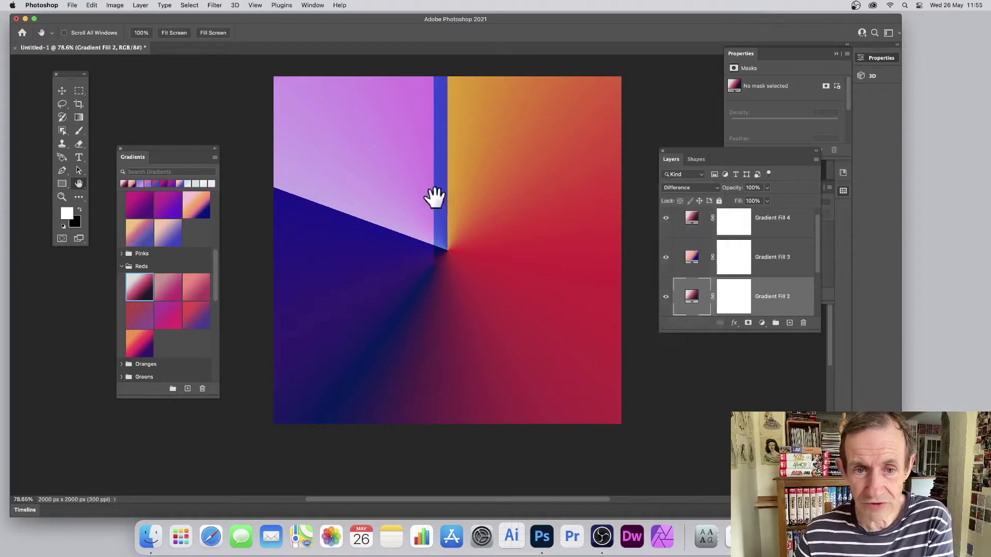
- Move Gradient Fill 2's centre towards the canvas's lower-right corner and rotate its angle so the seam points horizontally right
{"action": "double_click", "coordinate": [693, 290]}
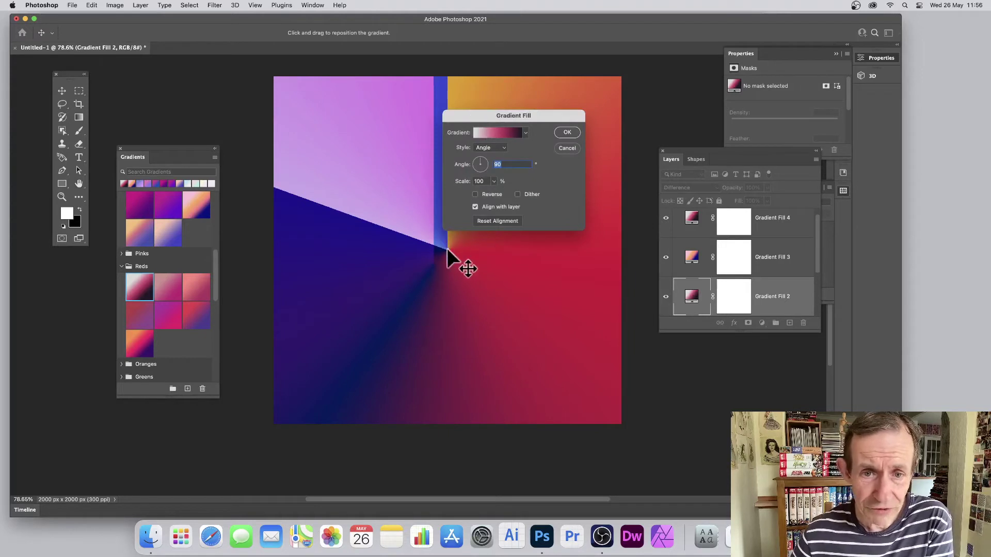
{"action": "left_click_drag", "start_coordinate": [450, 258], "coordinate": [599, 357]}
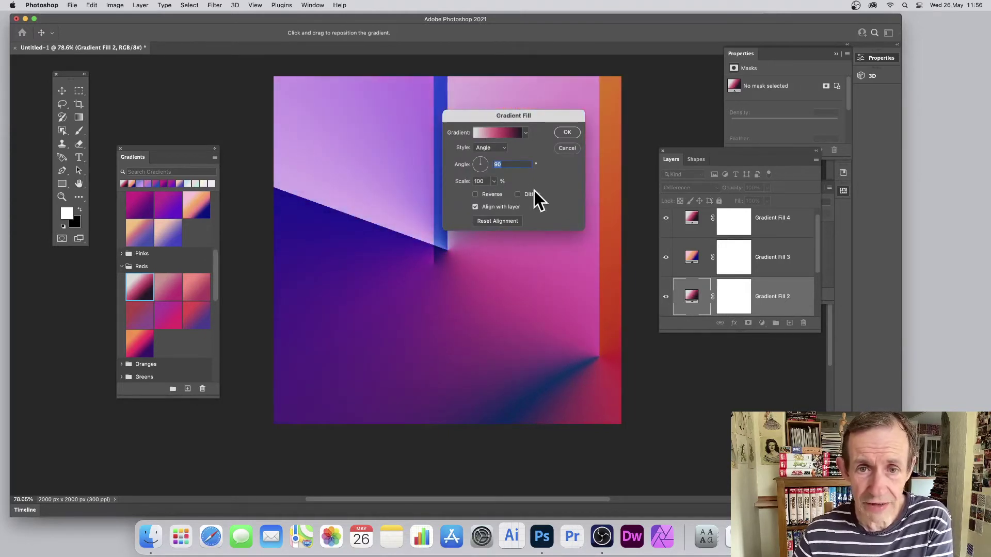
{"action": "left_click", "coordinate": [491, 164]}
{"action": "left_click", "coordinate": [570, 130]}
{"action": "key", "text": "h"}
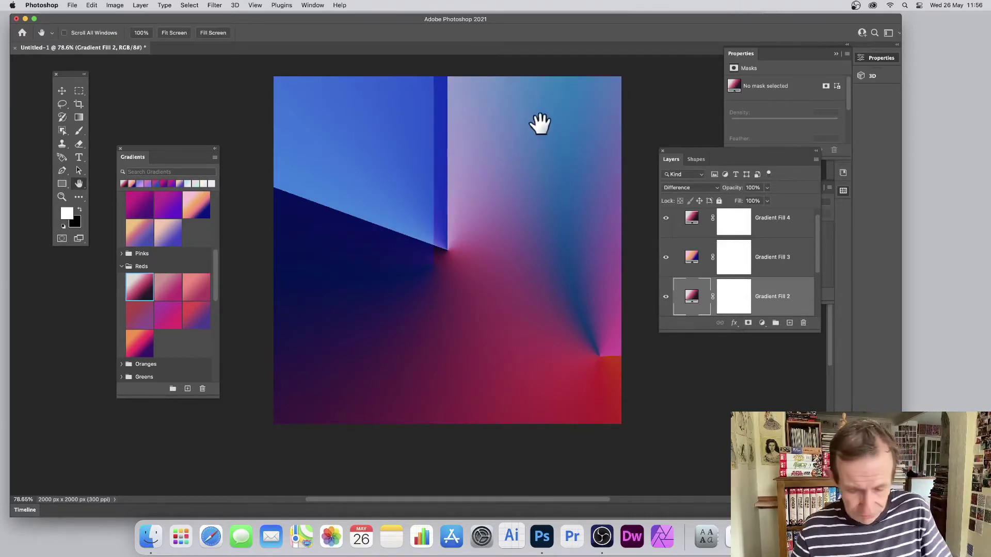
- Delete the Gradient Fill 2, Gradient Fill 1 and Gradient Fill 3 layers, keeping only Gradient Fill 4 above the background
{"action": "key", "text": "BackSpace"}
{"action": "key", "text": "BackSpace"}
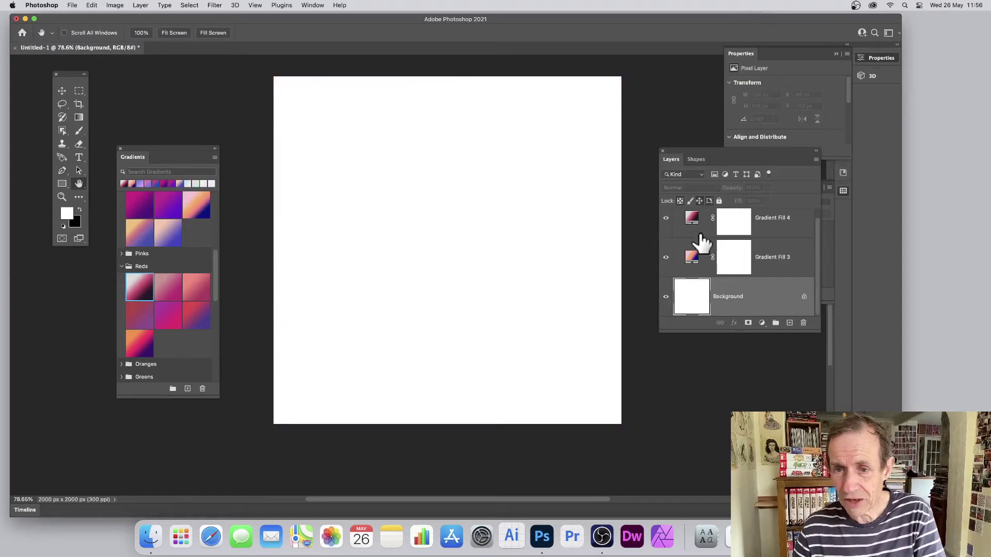
{"action": "left_click", "coordinate": [690, 258]}
{"action": "key", "text": "BackSpace"}
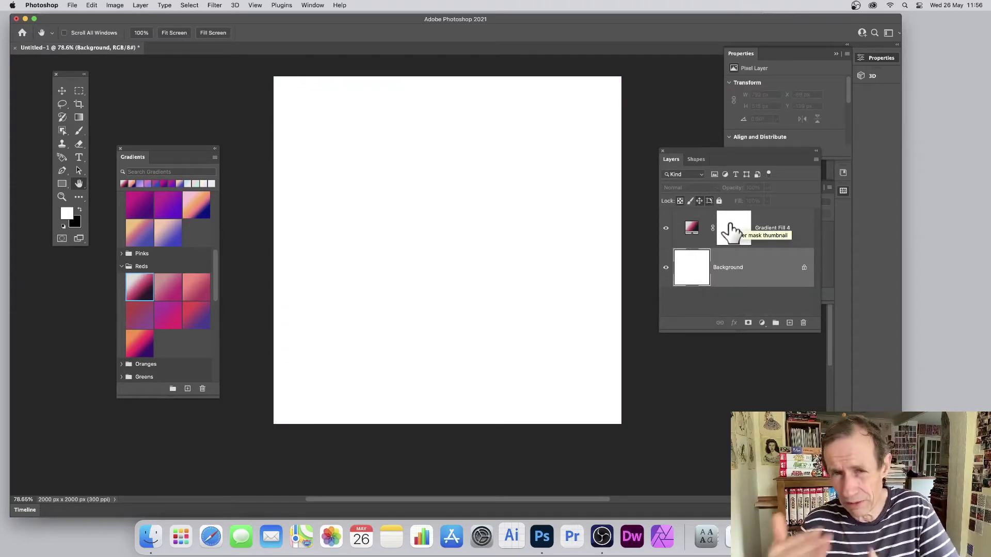
- Set Gradient Fill 4's blend mode to Normal
{"action": "left_click", "coordinate": [705, 230]}
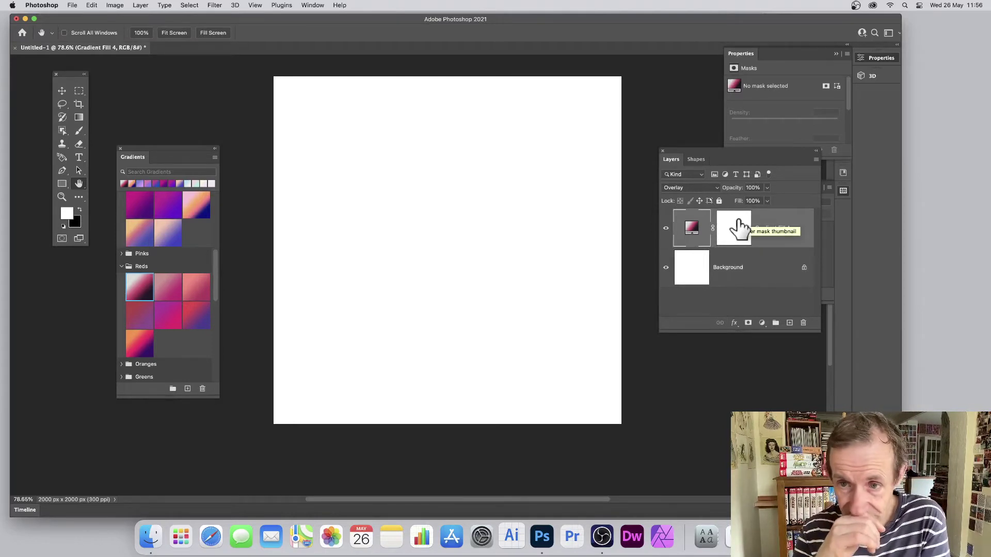
{"action": "left_click", "coordinate": [677, 188]}
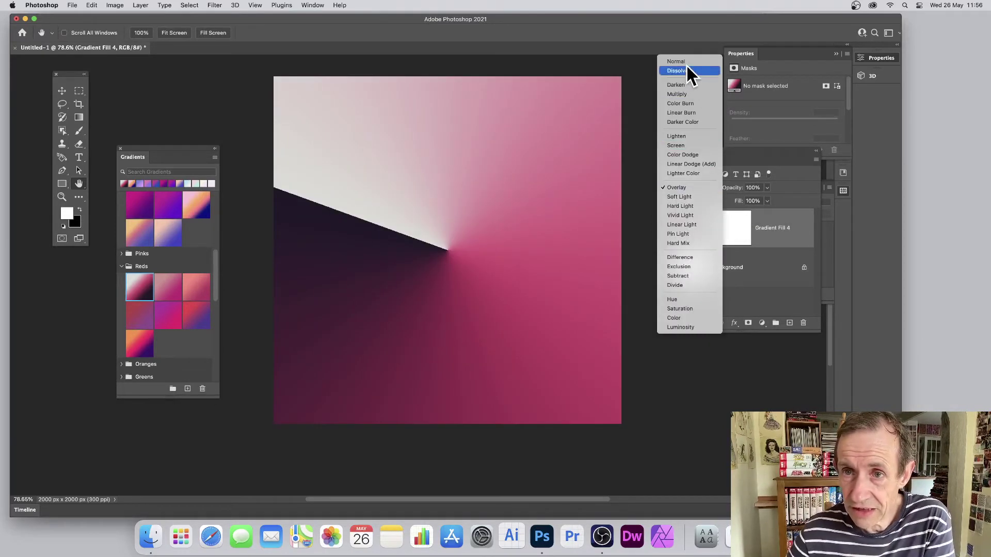
{"action": "left_click", "coordinate": [685, 61]}
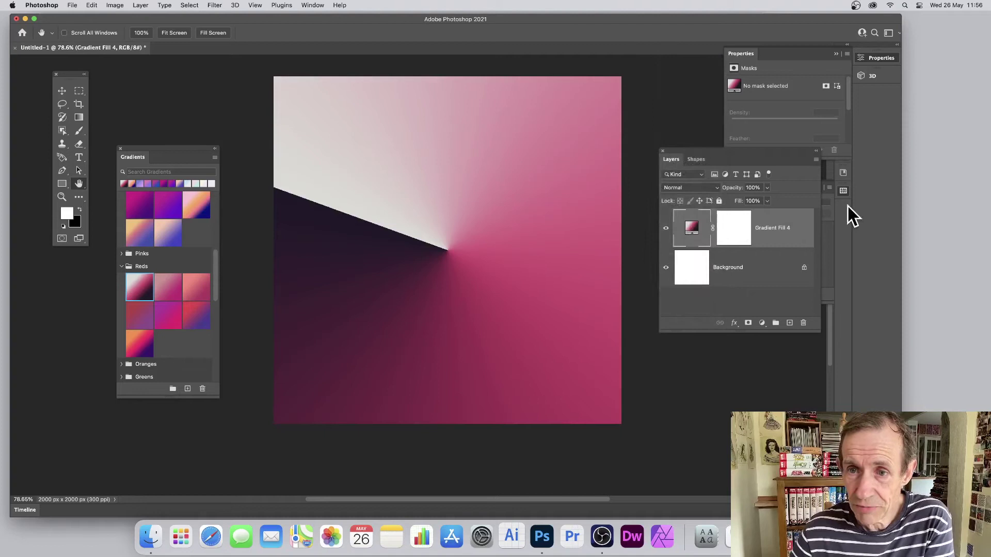
- Draw a black upright rectangle in the middle of Gradient Fill 4's layer mask with the Rectangle tool, and reselect the layer's gradient thumbnail
{"action": "left_click", "coordinate": [741, 236]}
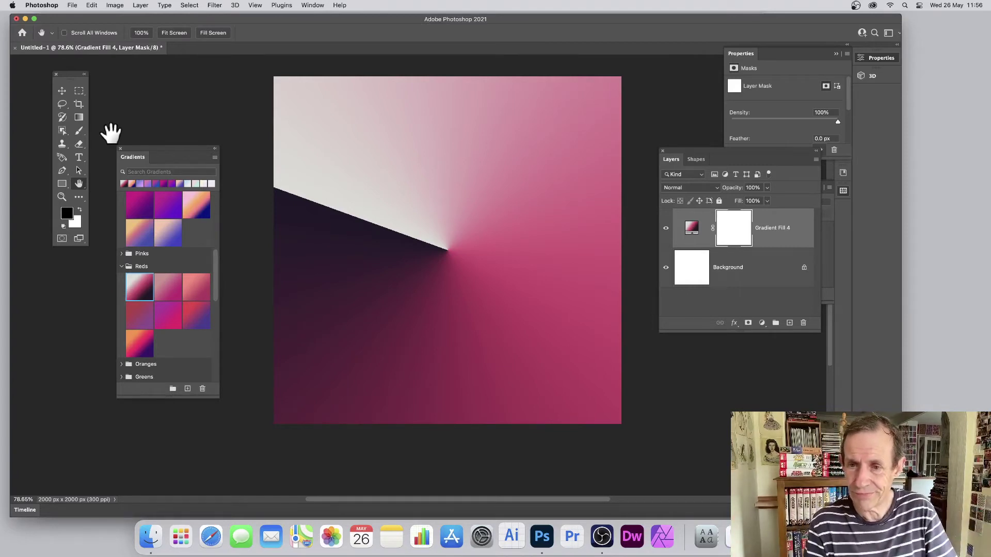
{"action": "scroll", "coordinate": [96, 147], "scroll_direction": "right", "scroll_amount": 5}
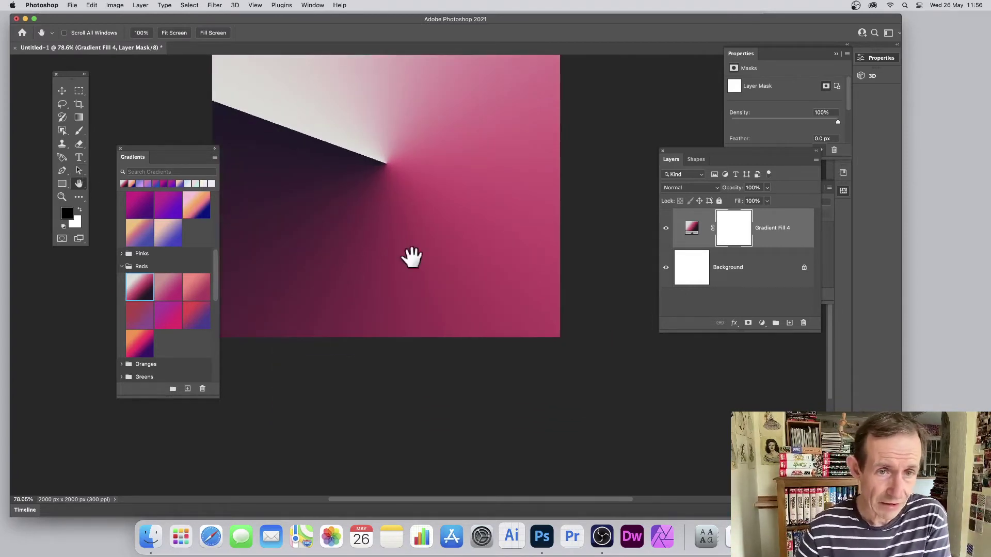
{"action": "left_click_drag", "start_coordinate": [392, 223], "coordinate": [459, 334]}
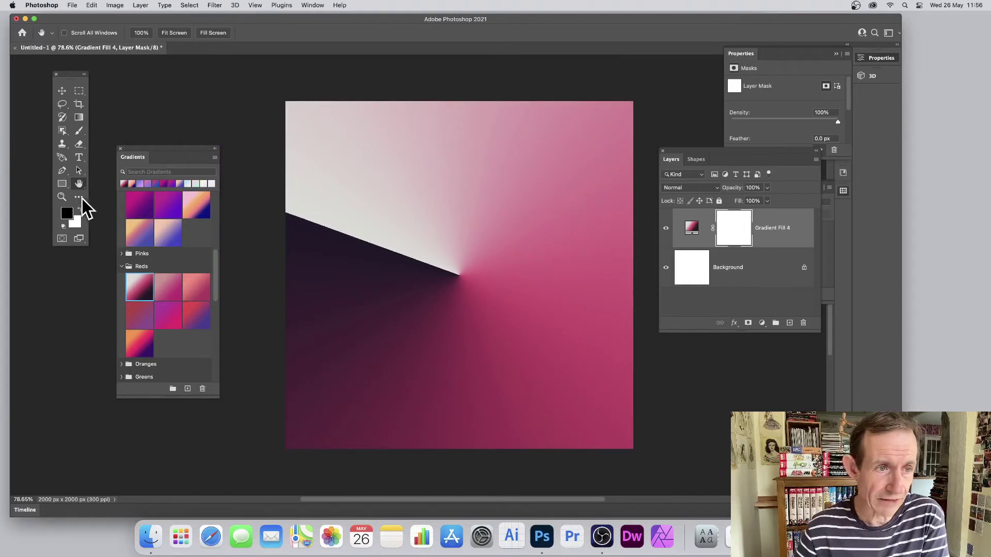
{"action": "left_click", "coordinate": [64, 185]}
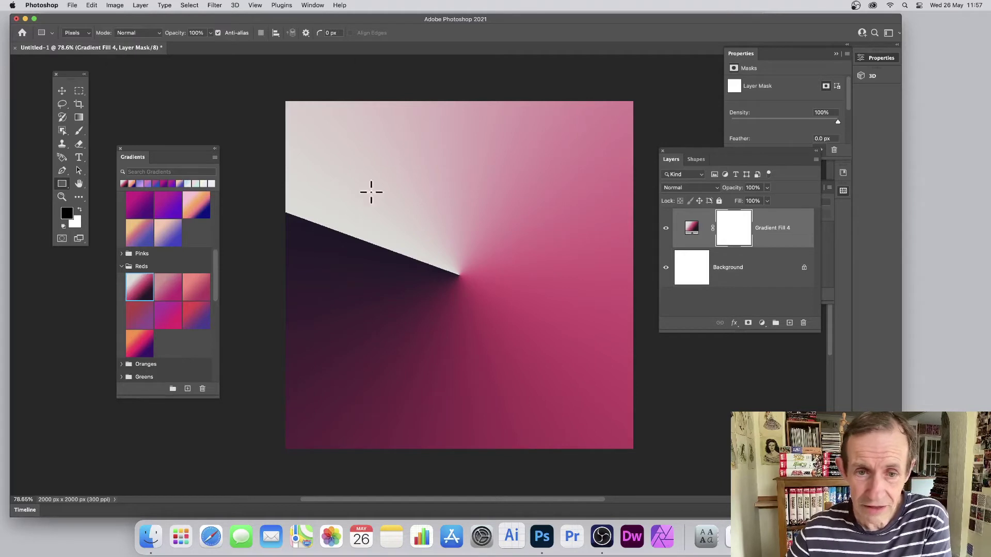
{"action": "right_click", "coordinate": [62, 185]}
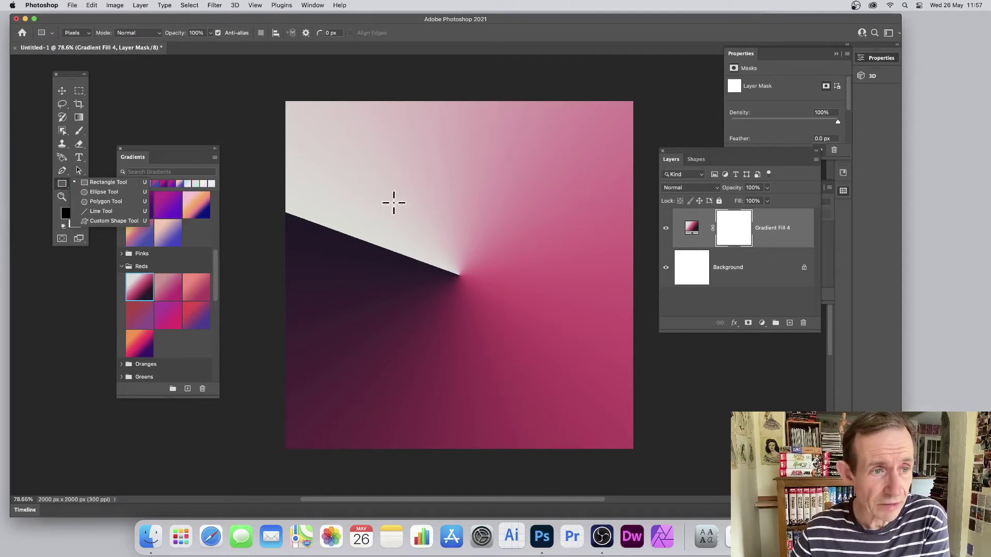
{"action": "left_click_drag", "start_coordinate": [393, 203], "coordinate": [507, 342]}
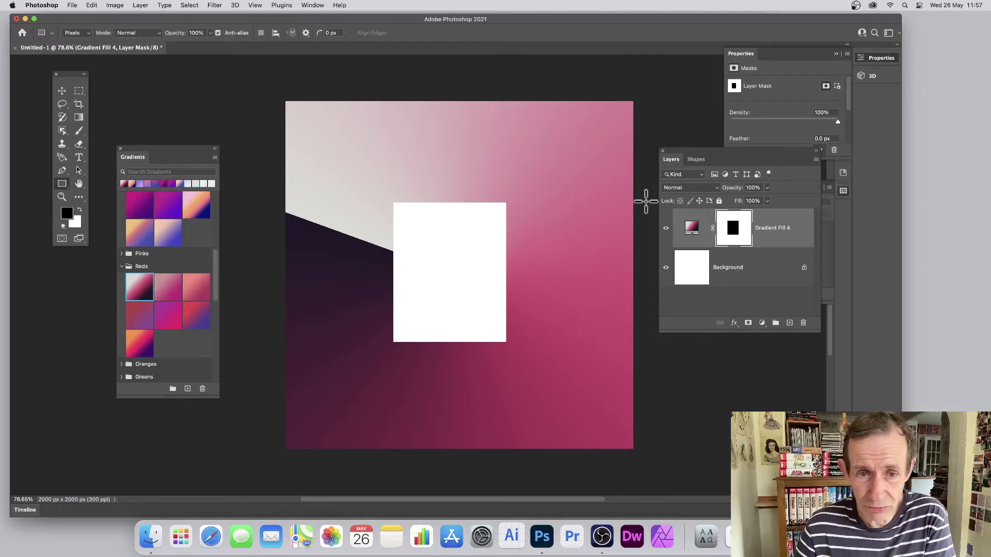
{"action": "scroll", "coordinate": [640, 201], "scroll_direction": "left", "scroll_amount": 2}
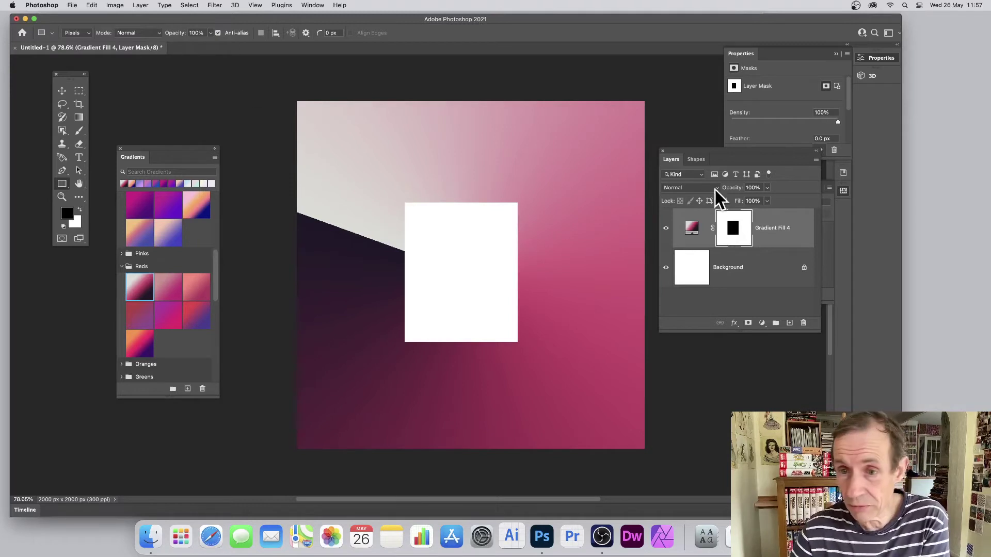
{"action": "left_click", "coordinate": [692, 230]}
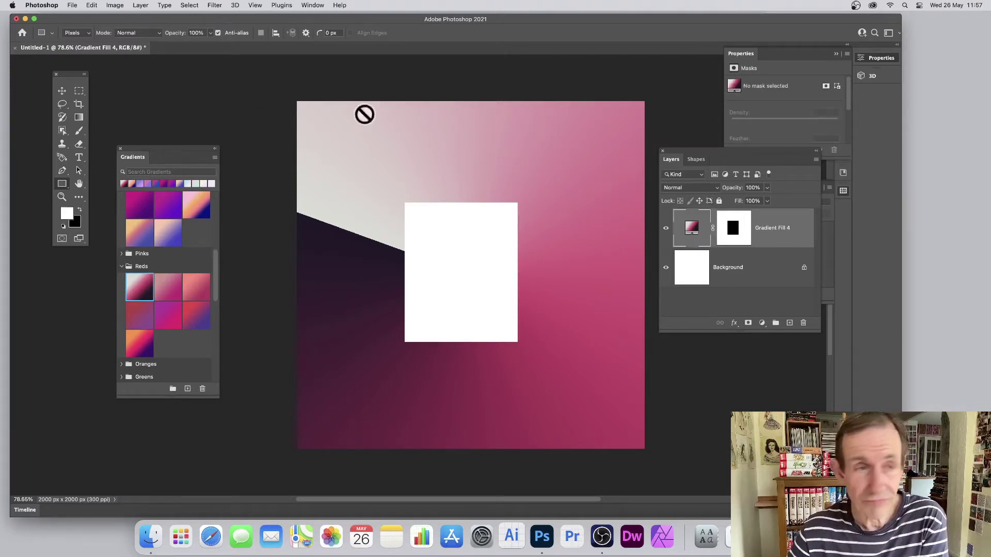
- Add a drop shadow to Gradient Fill 4, offset so it falls inside the upper and left edges of the rectangular hole
{"action": "left_click", "coordinate": [142, 6]}
{"action": "mouse_move", "coordinate": [150, 96]}
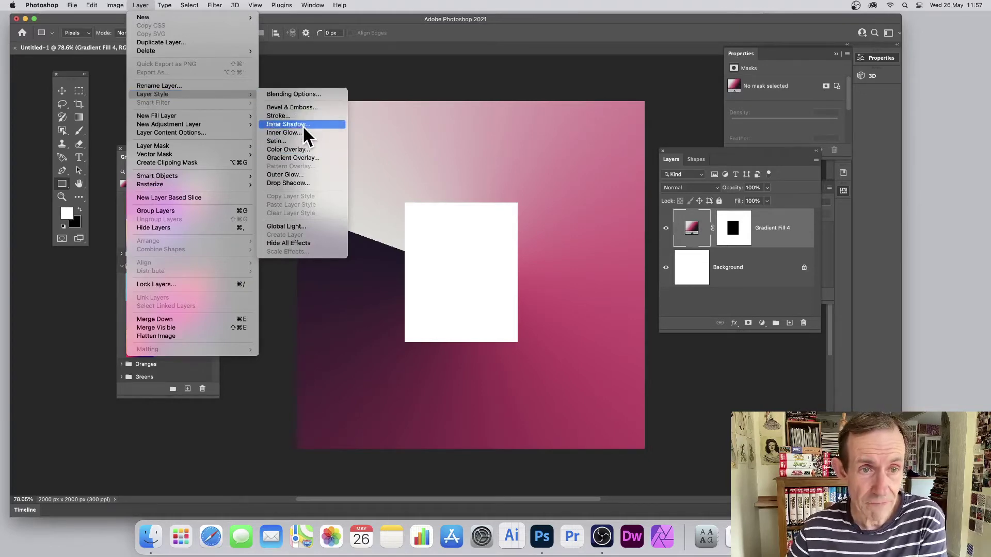
{"action": "left_click", "coordinate": [304, 183]}
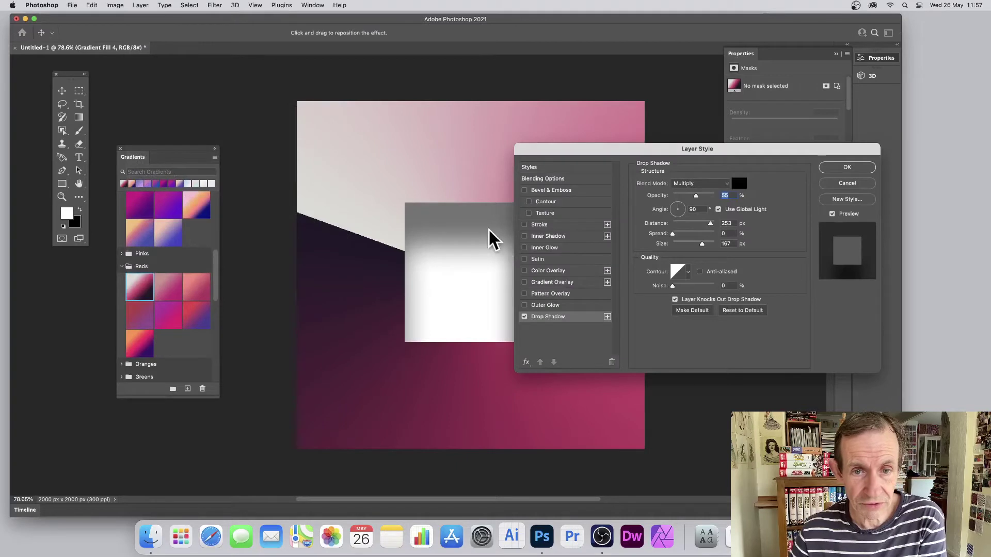
{"action": "left_click_drag", "start_coordinate": [490, 239], "coordinate": [527, 219]}
{"action": "left_click", "coordinate": [847, 167]}
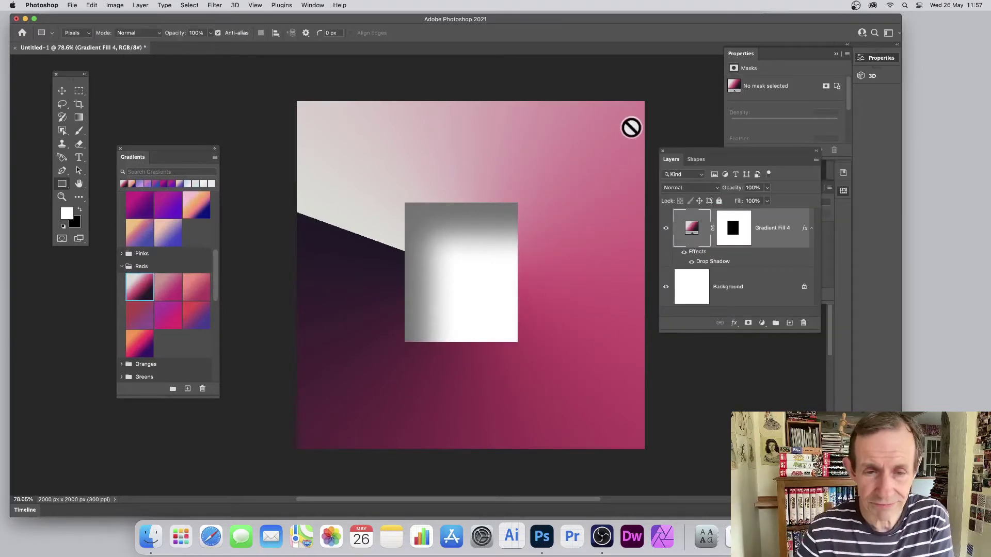
- Try a Gaussian Blur on Gradient Fill 4's layer mask to soften the hole's edges, and undo it
{"action": "left_click", "coordinate": [743, 232]}
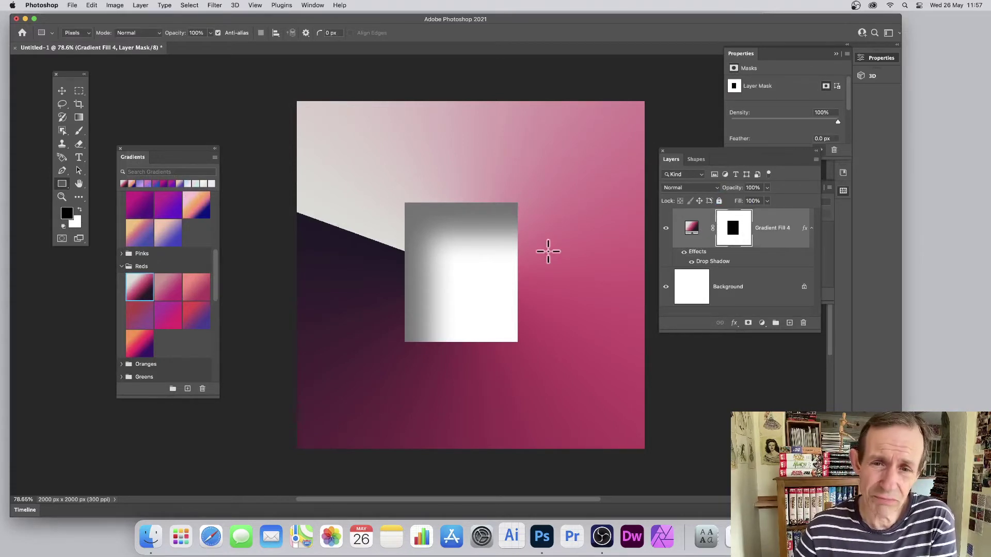
{"action": "left_click", "coordinate": [217, 5]}
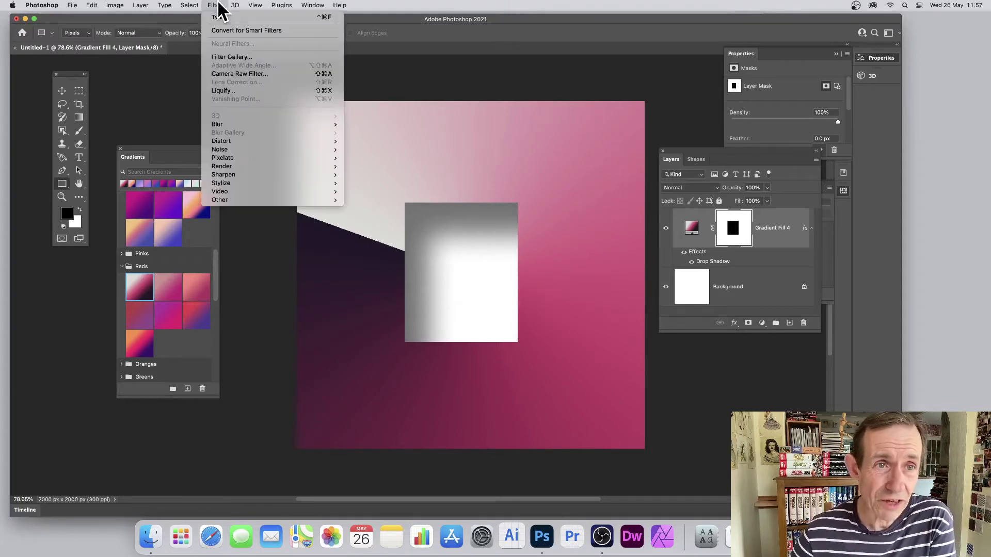
{"action": "mouse_move", "coordinate": [229, 125]}
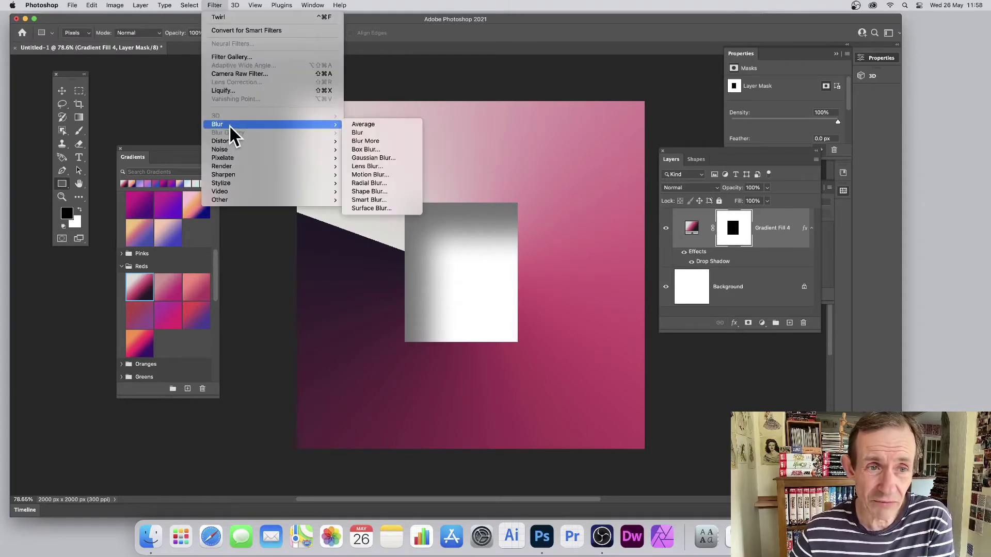
{"action": "left_click", "coordinate": [386, 158]}
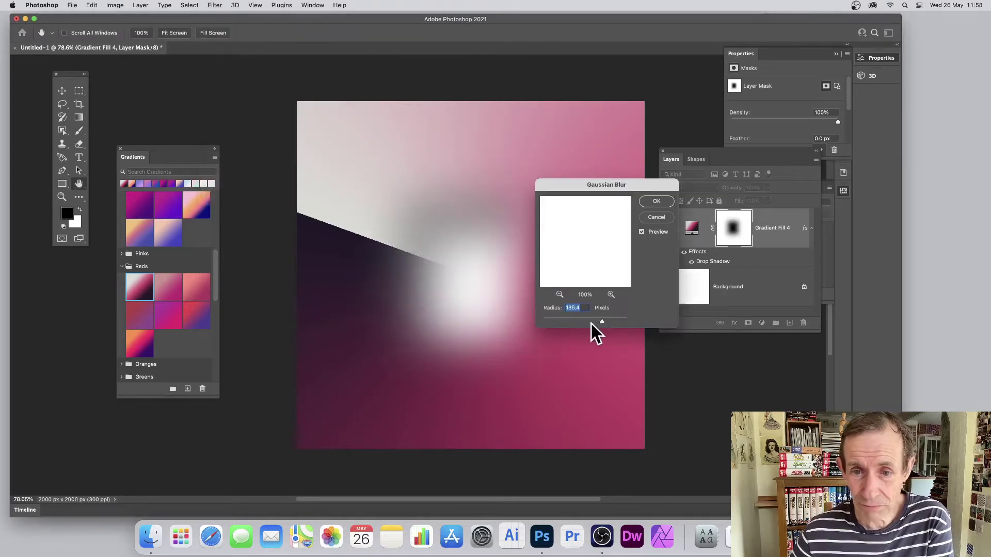
{"action": "left_click_drag", "start_coordinate": [581, 321], "coordinate": [589, 320]}
{"action": "left_click", "coordinate": [669, 202]}
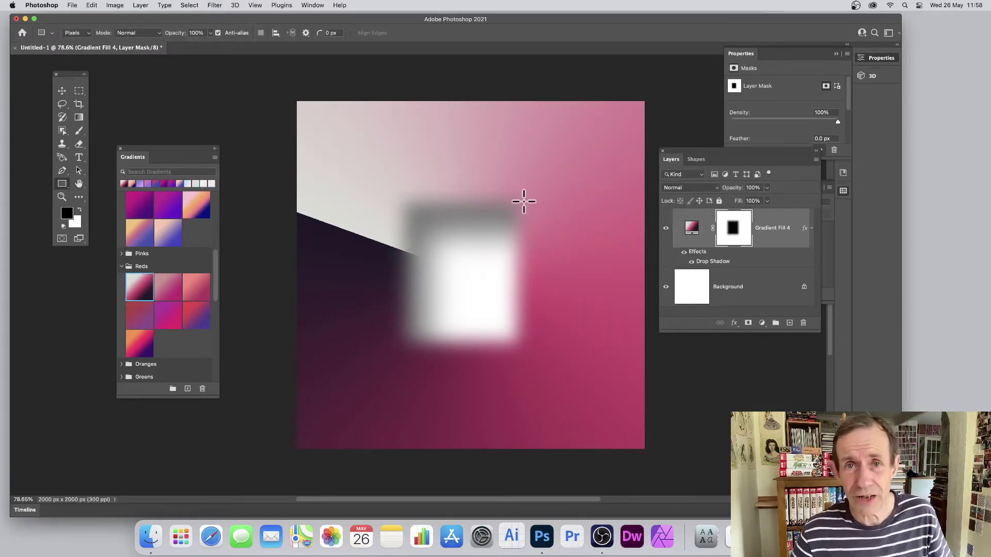
{"action": "key", "text": "super+z"}
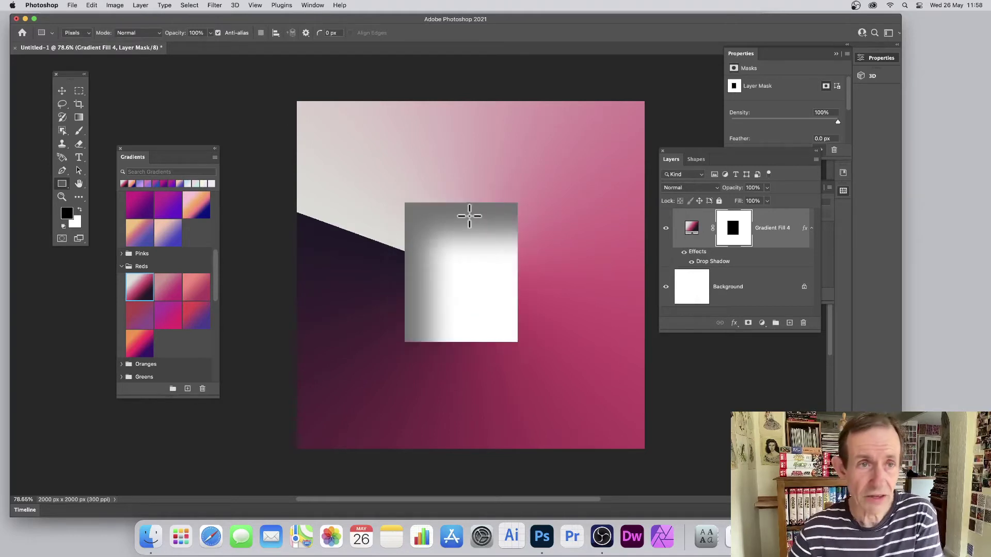
- Distort Gradient Fill 4's layer mask with the Wave filter, using 40 generators and a minimum wavelength of 74
{"action": "left_click", "coordinate": [214, 6]}
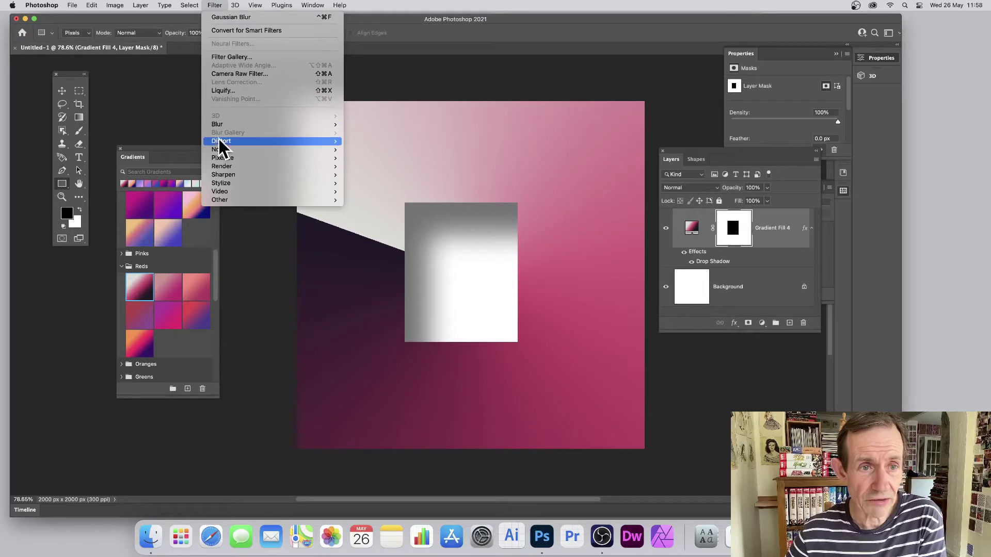
{"action": "mouse_move", "coordinate": [222, 141]}
{"action": "left_click", "coordinate": [399, 200]}
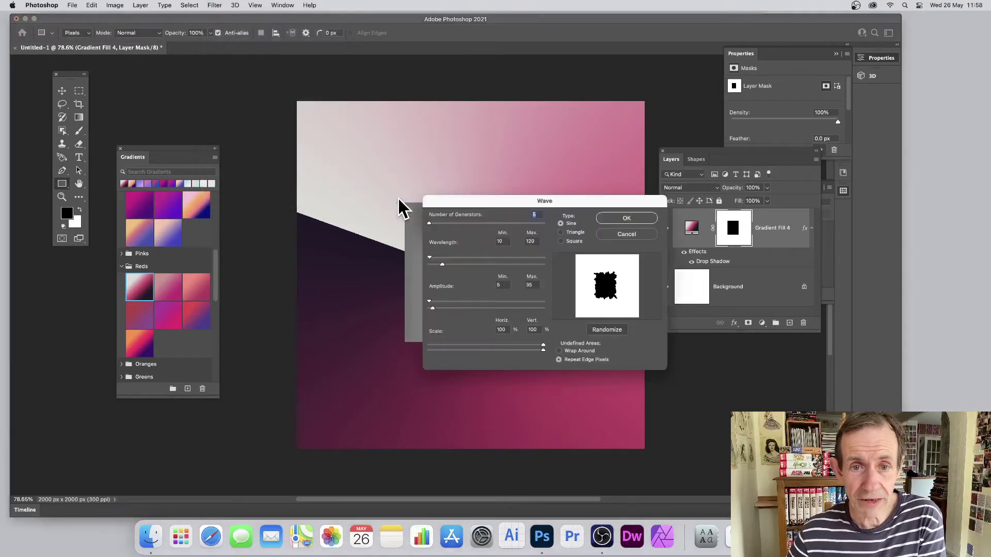
{"action": "left_click_drag", "start_coordinate": [532, 202], "coordinate": [590, 187]}
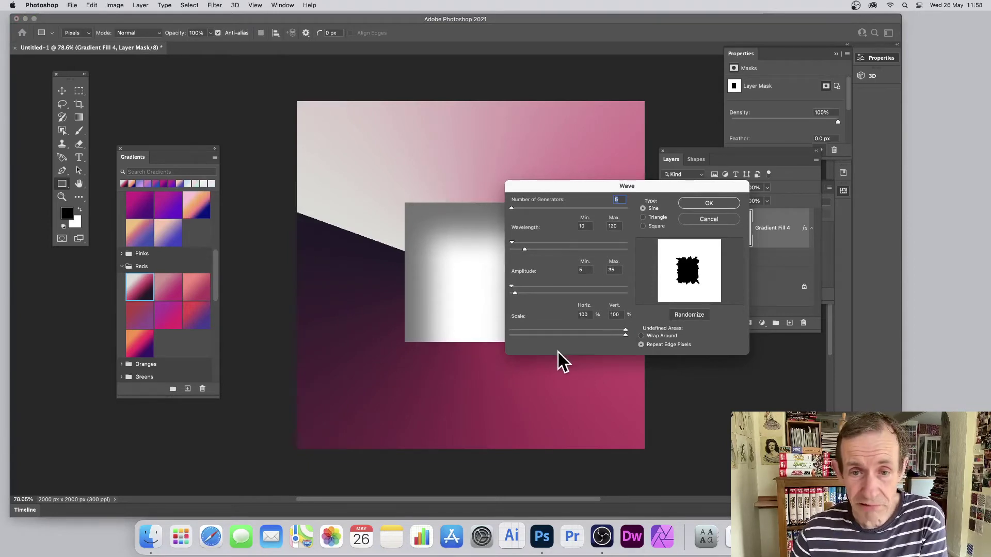
{"action": "left_click_drag", "start_coordinate": [516, 243], "coordinate": [523, 244]}
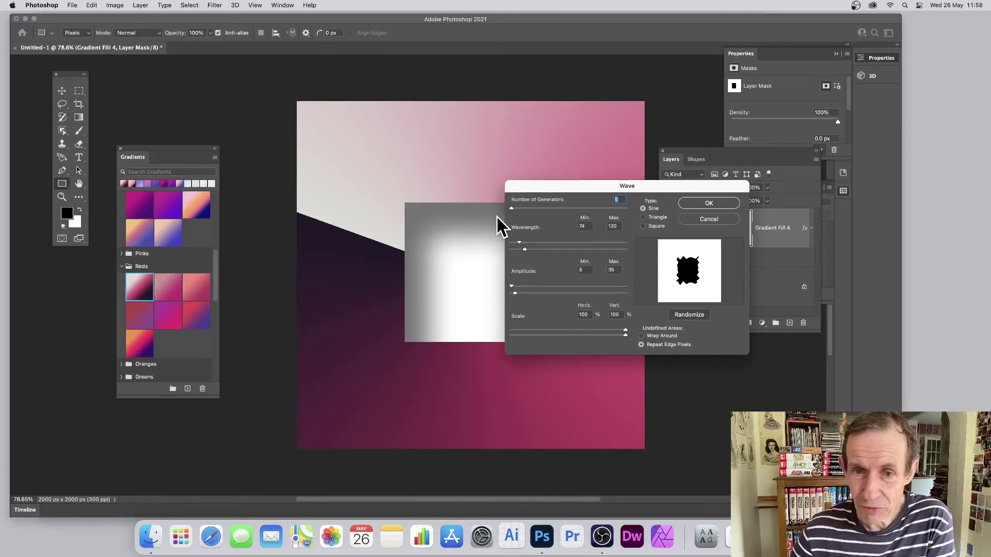
{"action": "left_click_drag", "start_coordinate": [512, 208], "coordinate": [516, 207]}
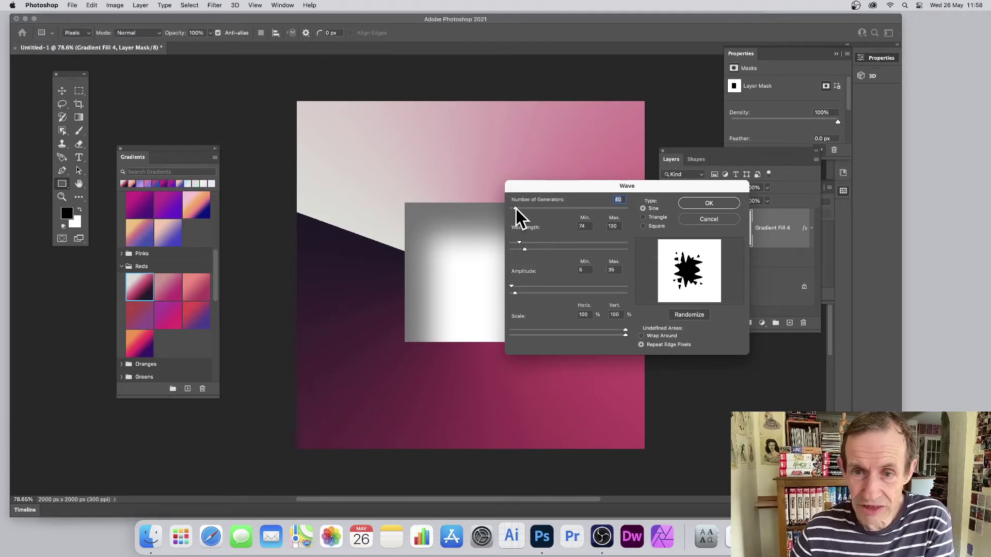
{"action": "left_click", "coordinate": [722, 203]}
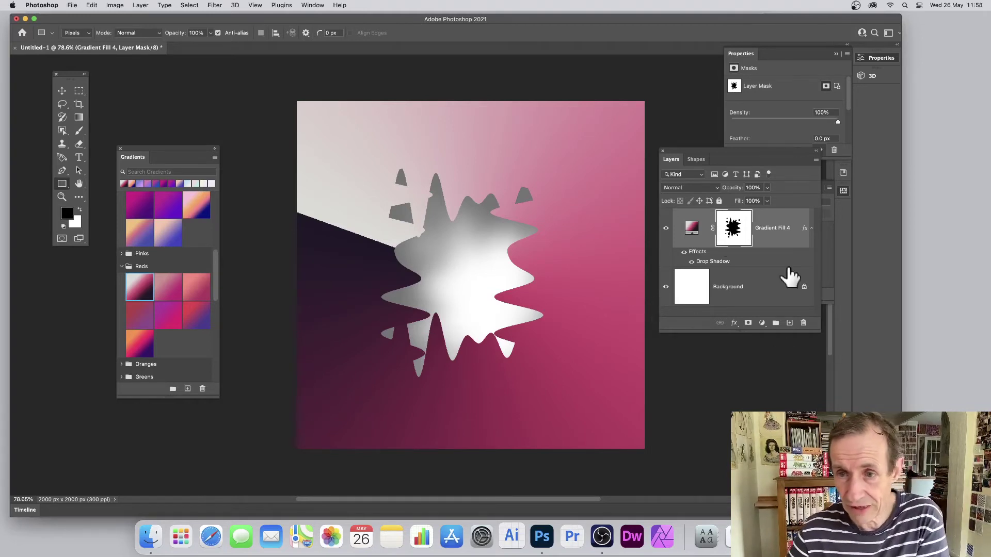
- Duplicate the Gradient Fill 4 layer within the same document as Gradient Fill 4 copy
{"action": "left_click", "coordinate": [688, 230]}
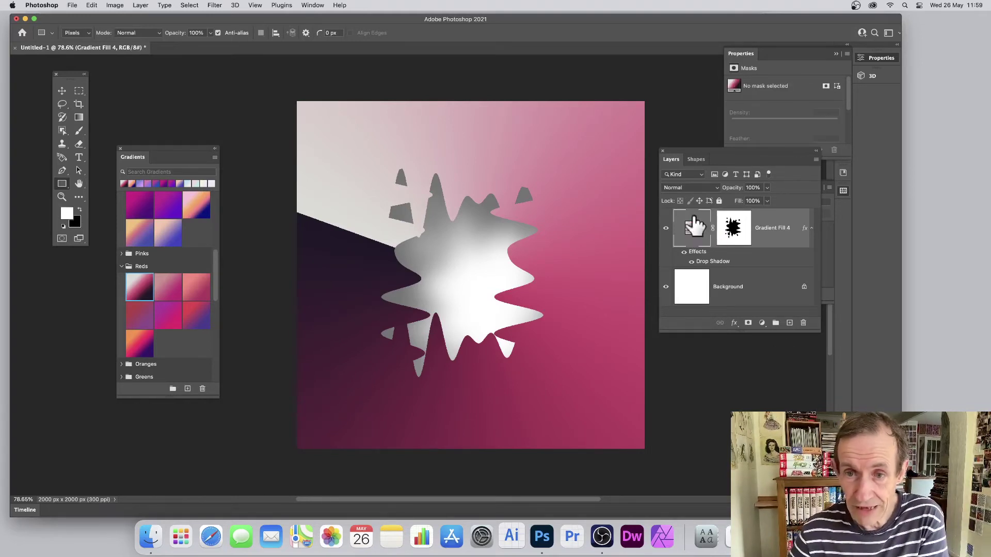
{"action": "left_click", "coordinate": [139, 5]}
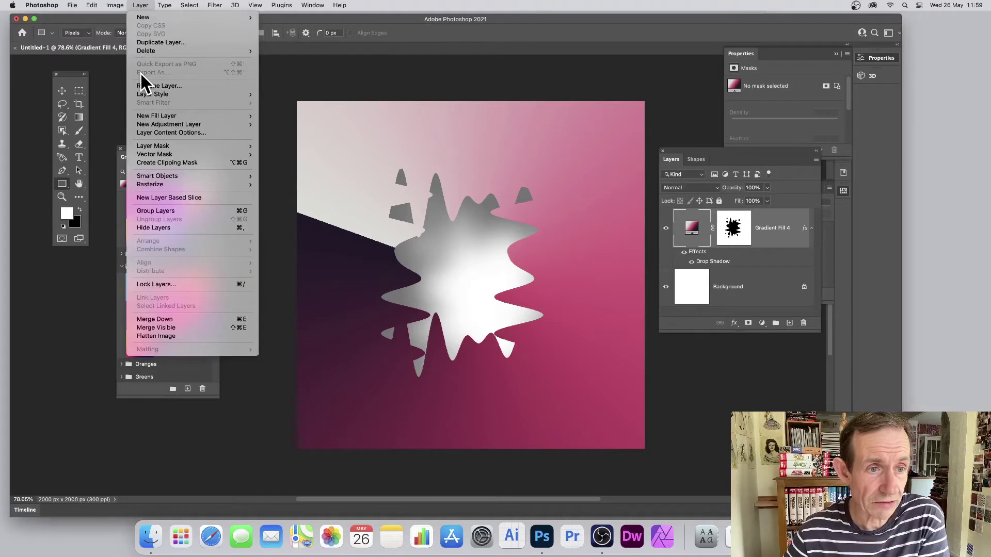
{"action": "left_click", "coordinate": [148, 42]}
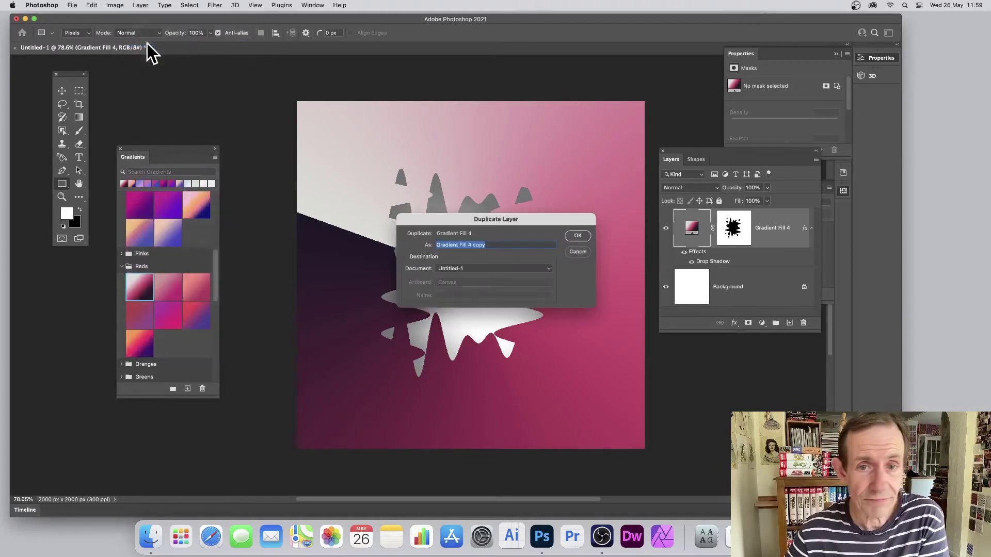
{"action": "left_click", "coordinate": [577, 236]}
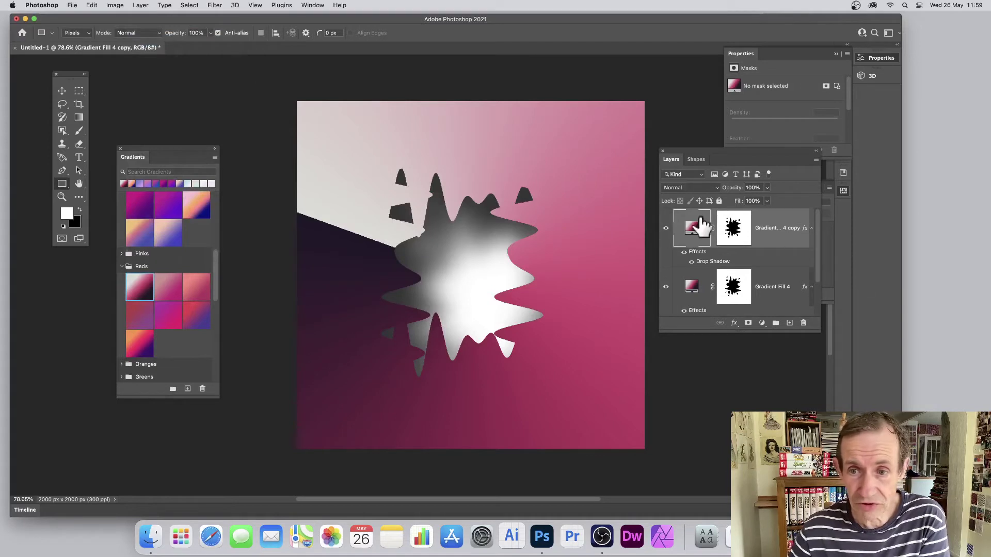
- Transform the splatter masks of both gradient fill layers together, scaling them to 110.45% and rotating them 42.69°
{"action": "left_click", "coordinate": [62, 91]}
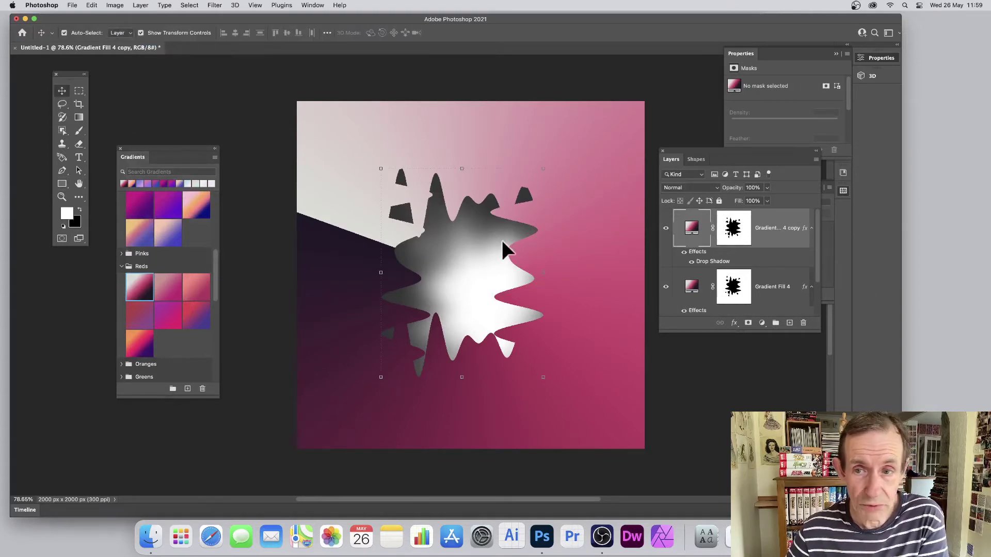
{"action": "left_click", "coordinate": [731, 227]}
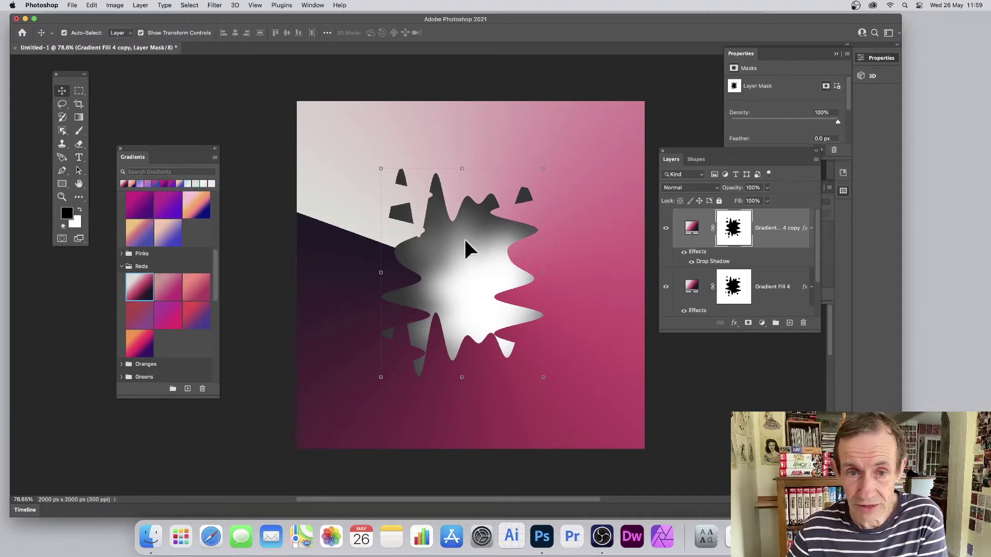
{"action": "left_click_drag", "start_coordinate": [480, 294], "coordinate": [463, 278]}
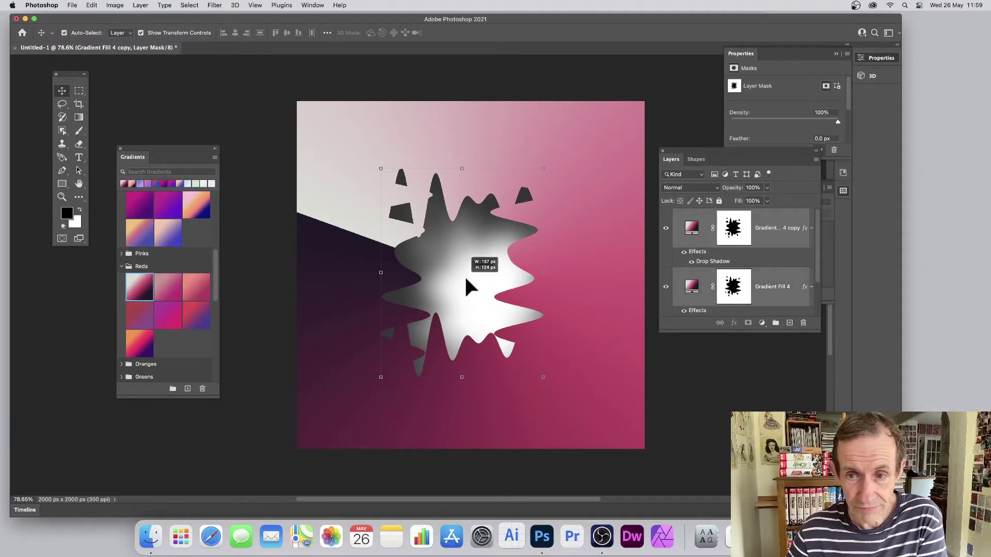
{"action": "left_click", "coordinate": [732, 230]}
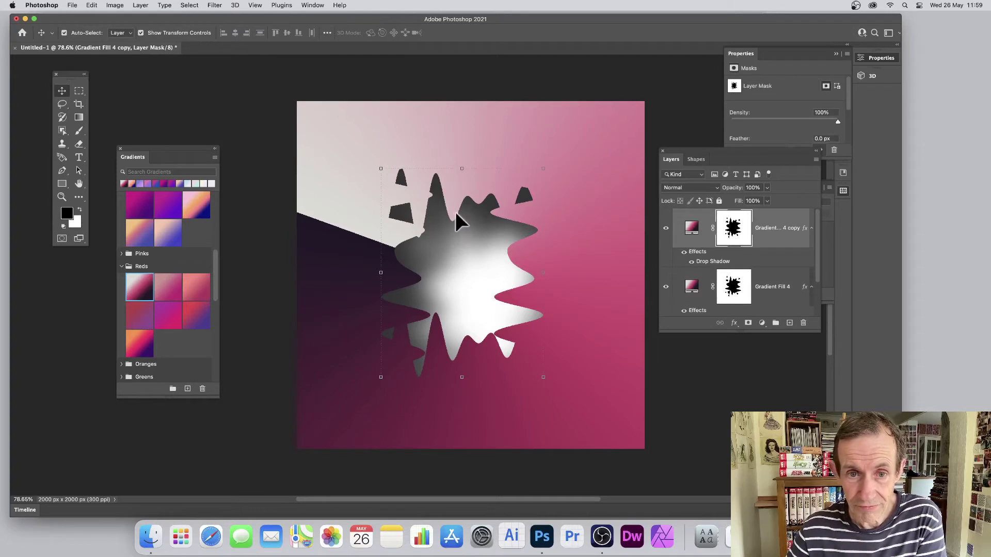
{"action": "left_click_drag", "start_coordinate": [462, 214], "coordinate": [511, 258]}
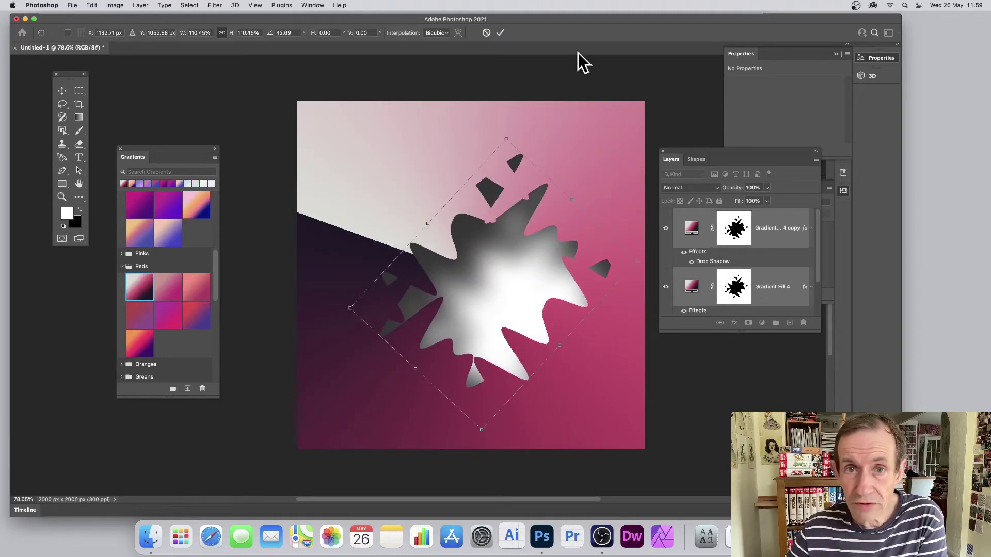
{"action": "left_click", "coordinate": [500, 33]}
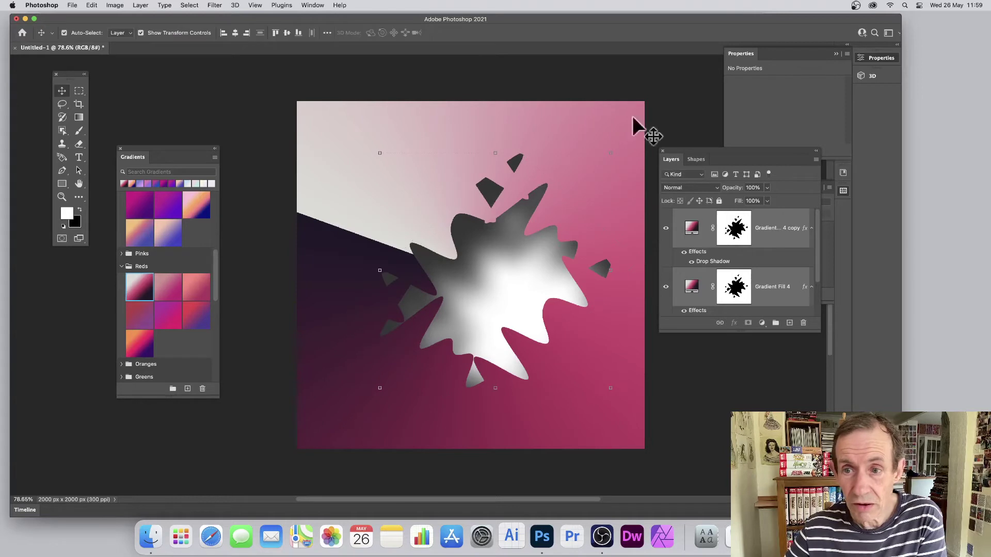
- Scale only the Gradient Fill 4 copy's mask shape to 88.72% and move it to the canvas's left edge, about X 588 px, Y 948 px
{"action": "left_click", "coordinate": [749, 309]}
{"action": "left_click", "coordinate": [691, 226]}
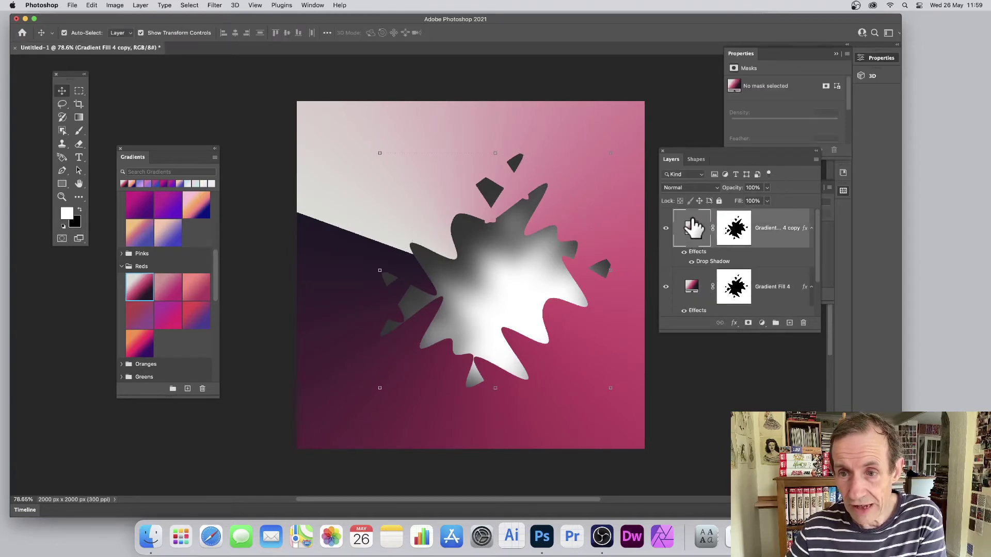
{"action": "left_click_drag", "start_coordinate": [376, 154], "coordinate": [406, 180]}
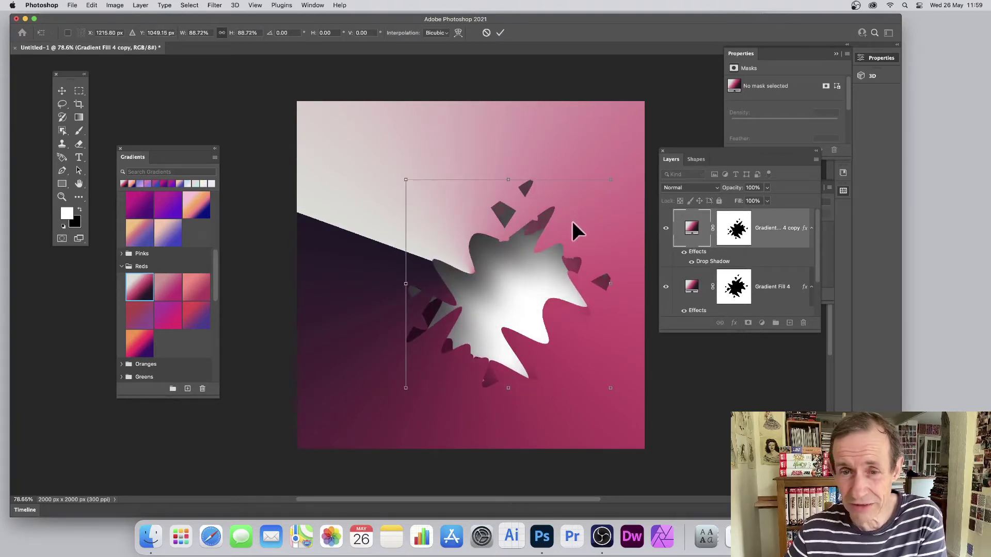
{"action": "left_click_drag", "start_coordinate": [568, 225], "coordinate": [459, 209]}
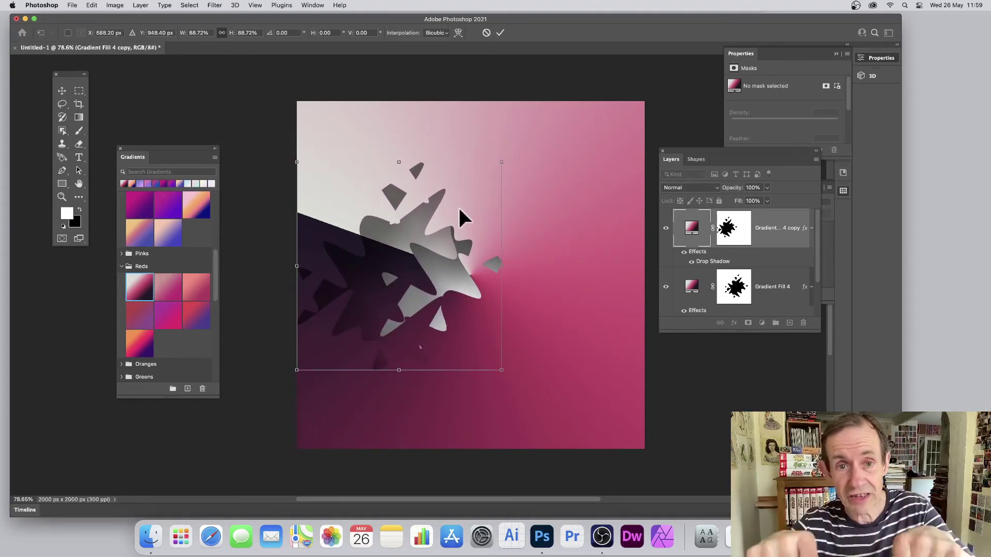
{"action": "scroll", "coordinate": [458, 210], "scroll_direction": "up", "scroll_amount": 2}
{"action": "scroll", "coordinate": [458, 210], "scroll_direction": "down", "scroll_amount": 3}
{"action": "scroll", "coordinate": [459, 210], "scroll_direction": "right", "scroll_amount": 2}
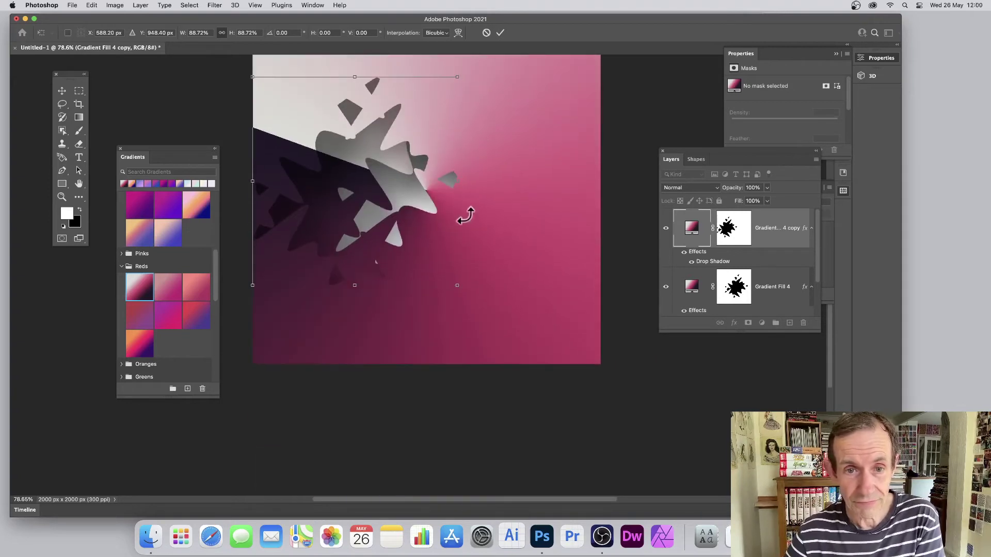
{"action": "left_click", "coordinate": [500, 32]}
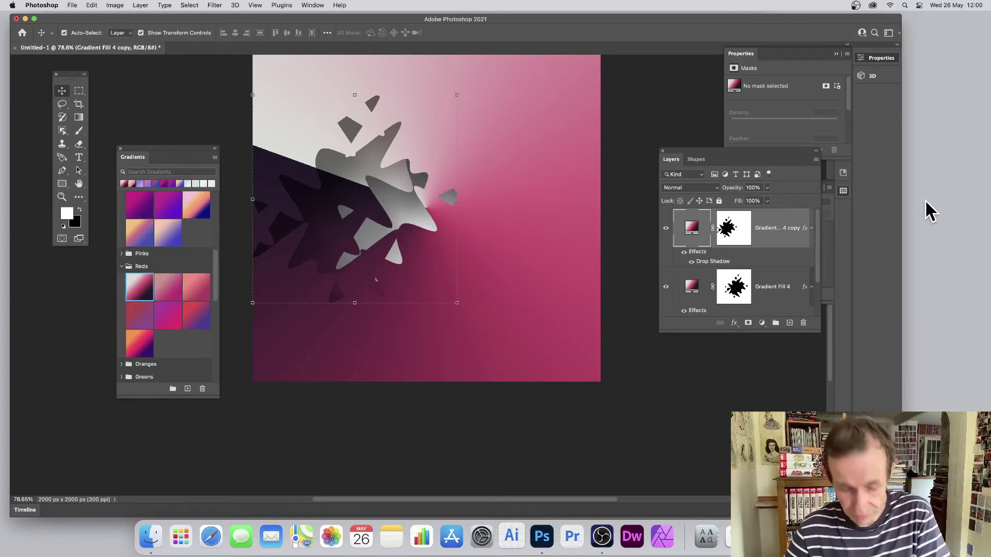
- Delete the Gradient Fill 4 copy layer and remove the layer mask from Gradient Fill 4
{"action": "key", "text": "BackSpace"}
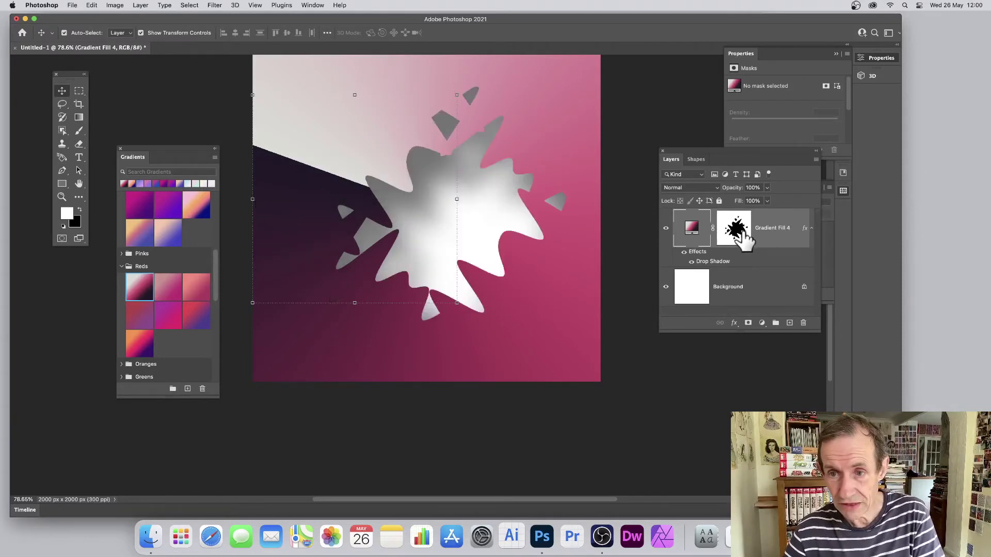
{"action": "left_click", "coordinate": [739, 232]}
{"action": "left_click", "coordinate": [802, 324]}
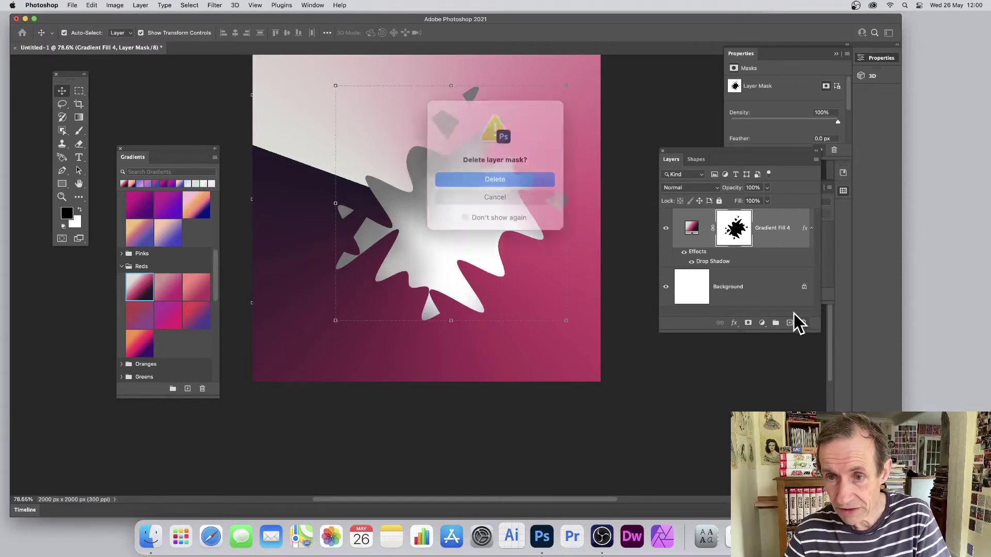
{"action": "left_click", "coordinate": [508, 177]}
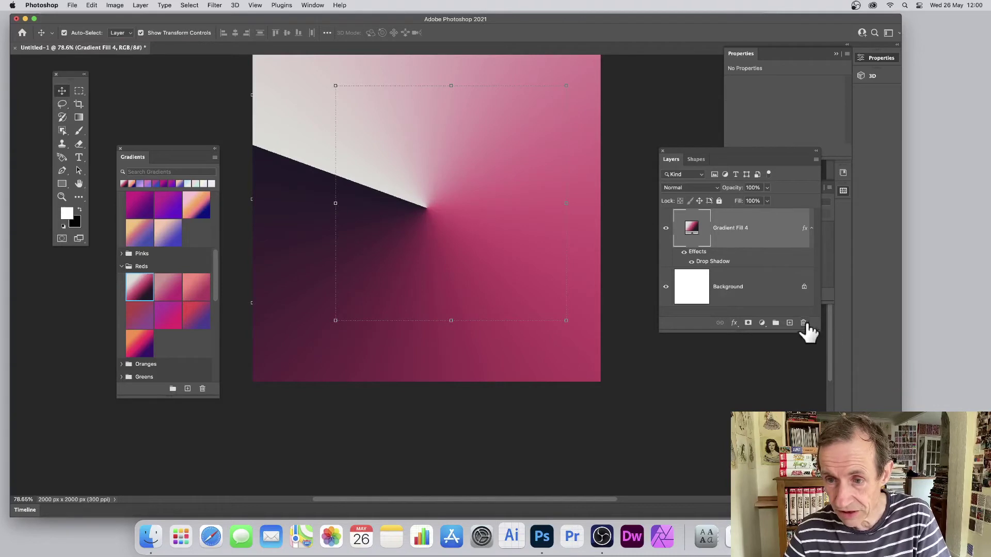
{"action": "scroll", "coordinate": [620, 191], "scroll_direction": "right", "scroll_amount": 2}
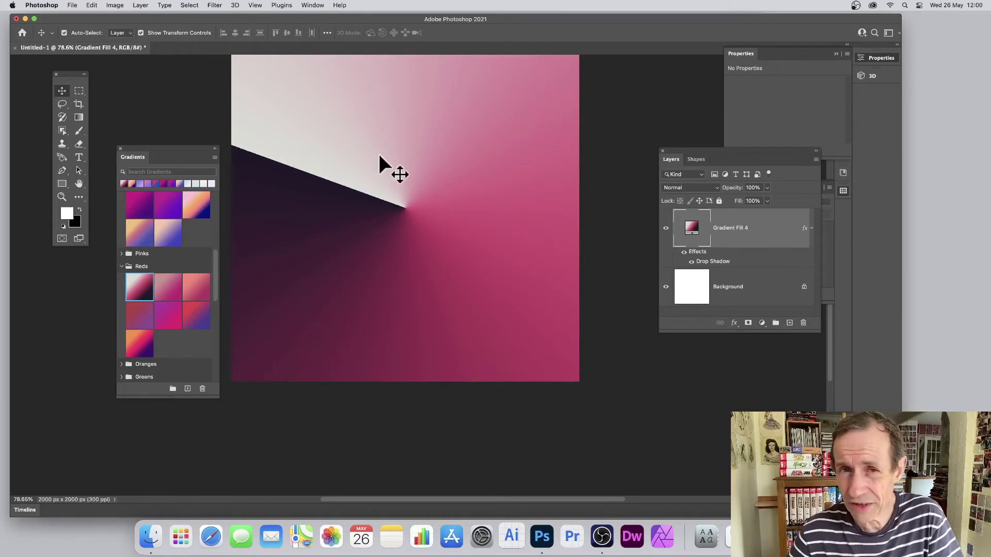
{"action": "scroll", "coordinate": [408, 177], "scroll_direction": "up", "scroll_amount": 3}
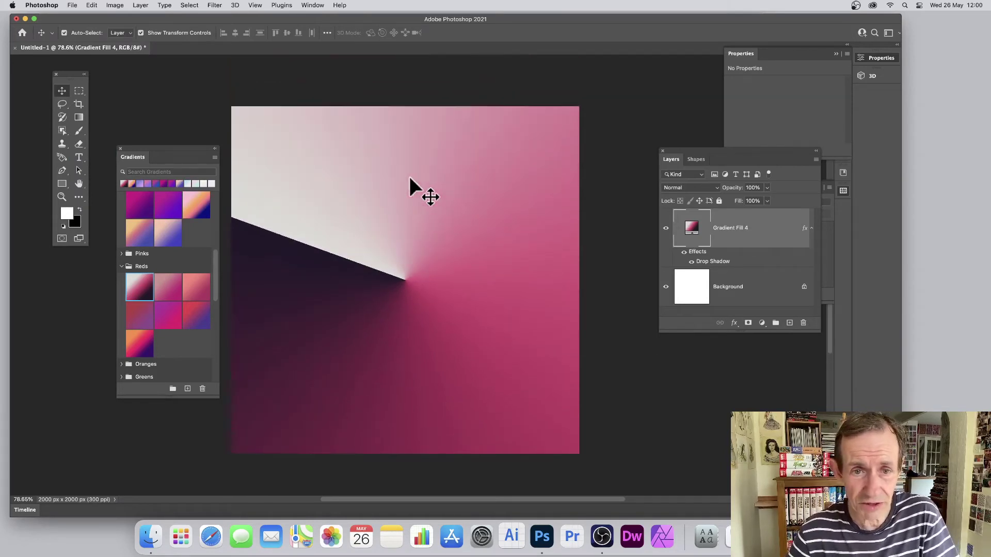
- Convert the Gradient Fill 4 layer to a smart object
{"action": "scroll", "coordinate": [409, 178], "scroll_direction": "down", "scroll_amount": 1}
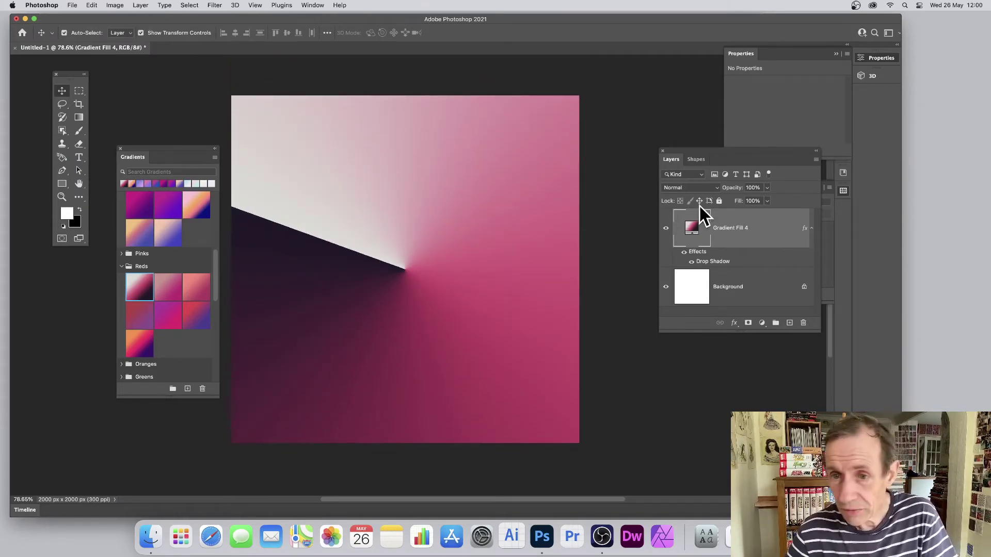
{"action": "left_click", "coordinate": [138, 7]}
{"action": "mouse_move", "coordinate": [179, 175]}
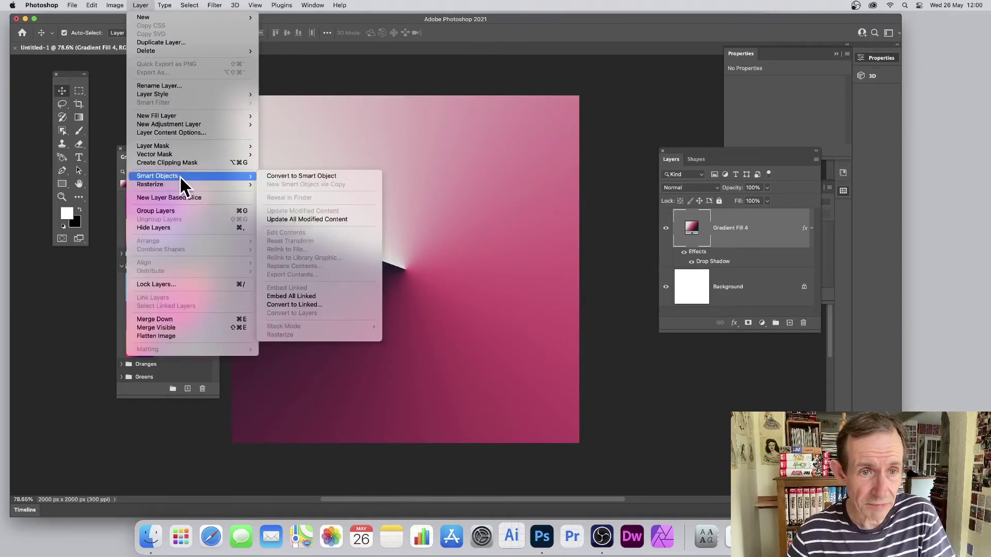
{"action": "left_click", "coordinate": [333, 178]}
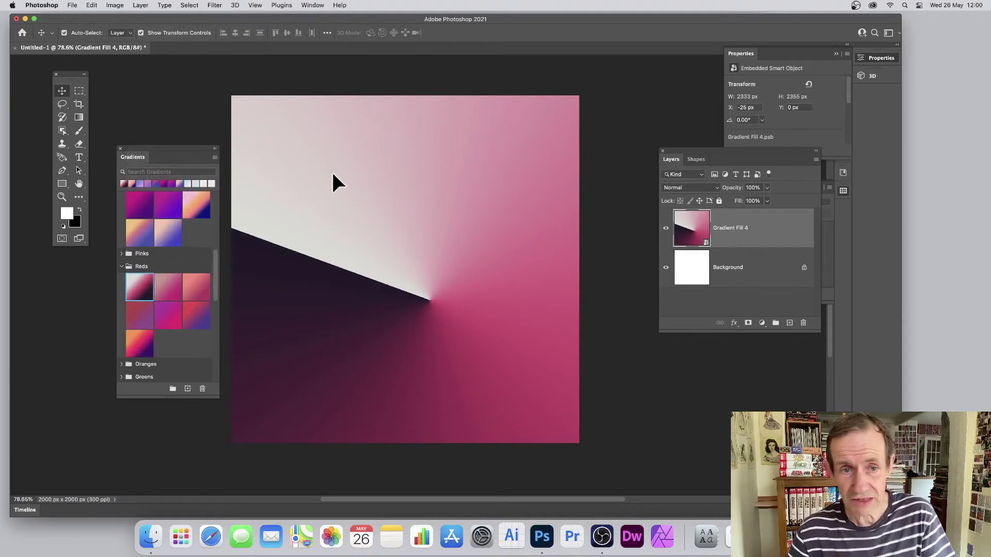
- Open the Gradient Fill 4 smart object's contents and hide the gradient layer's Drop Shadow effect
{"action": "double_click", "coordinate": [705, 250]}
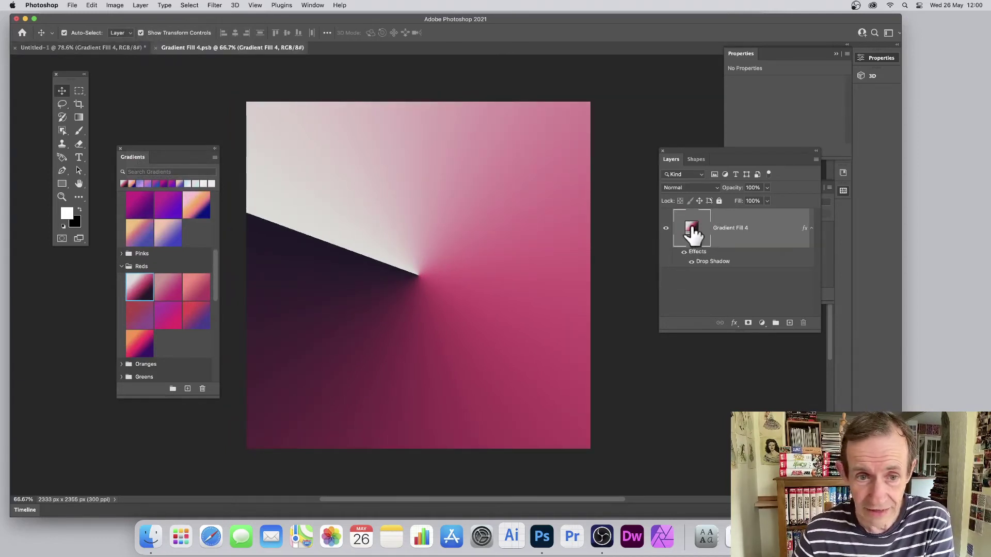
{"action": "left_click", "coordinate": [691, 262]}
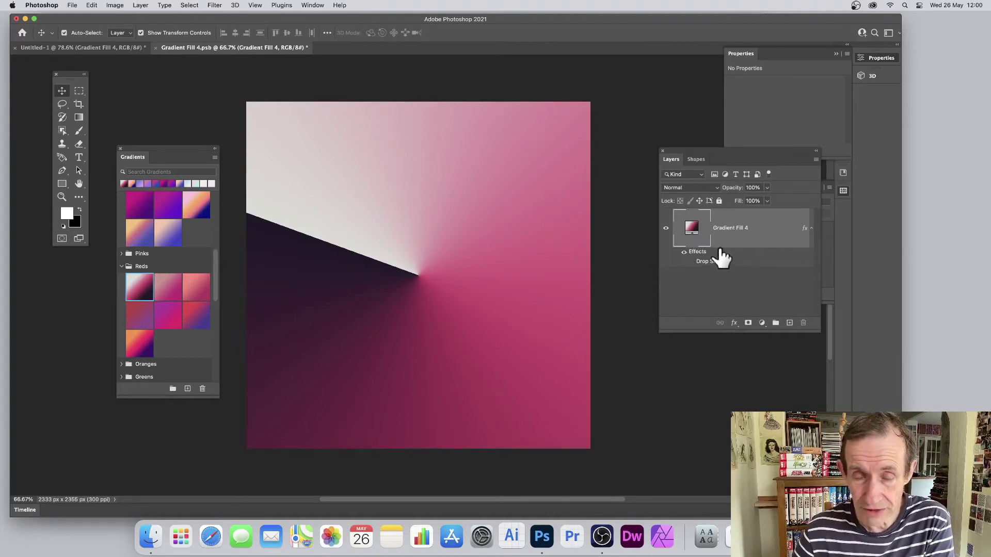
- Change the gradient fill inside the smart object to the Purple_02 preset, and save and close the smart object's contents
{"action": "double_click", "coordinate": [691, 228]}
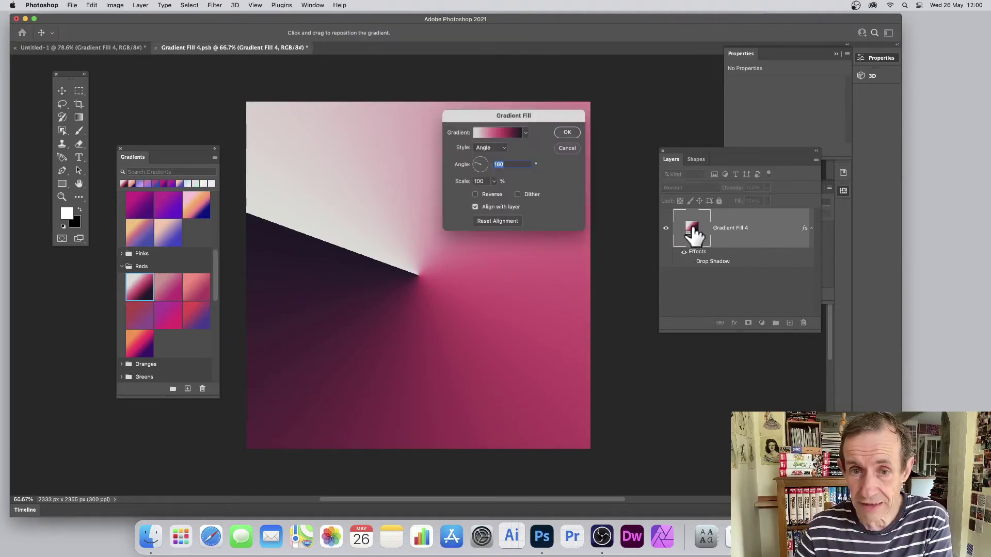
{"action": "left_click", "coordinate": [521, 131]}
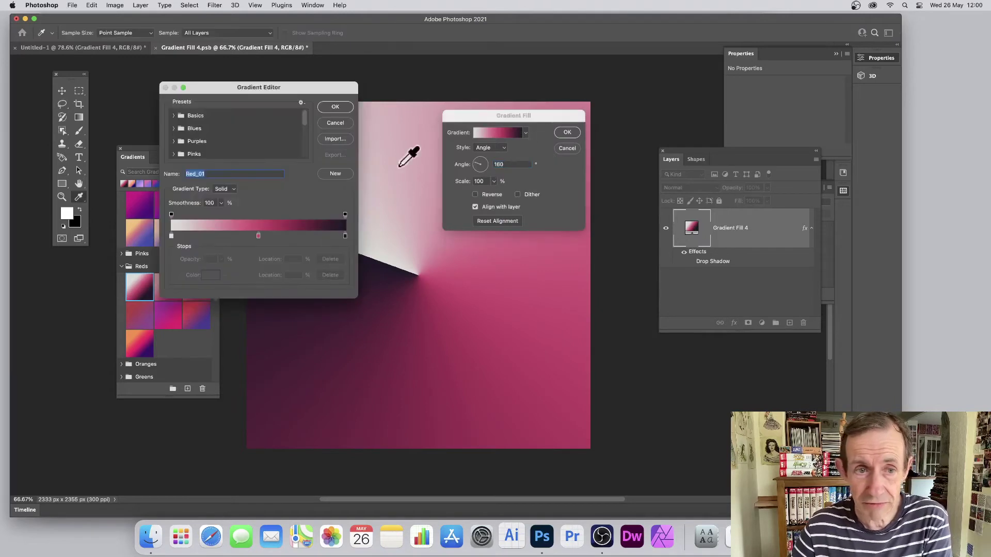
{"action": "left_click", "coordinate": [174, 141]}
{"action": "left_click", "coordinate": [199, 152]}
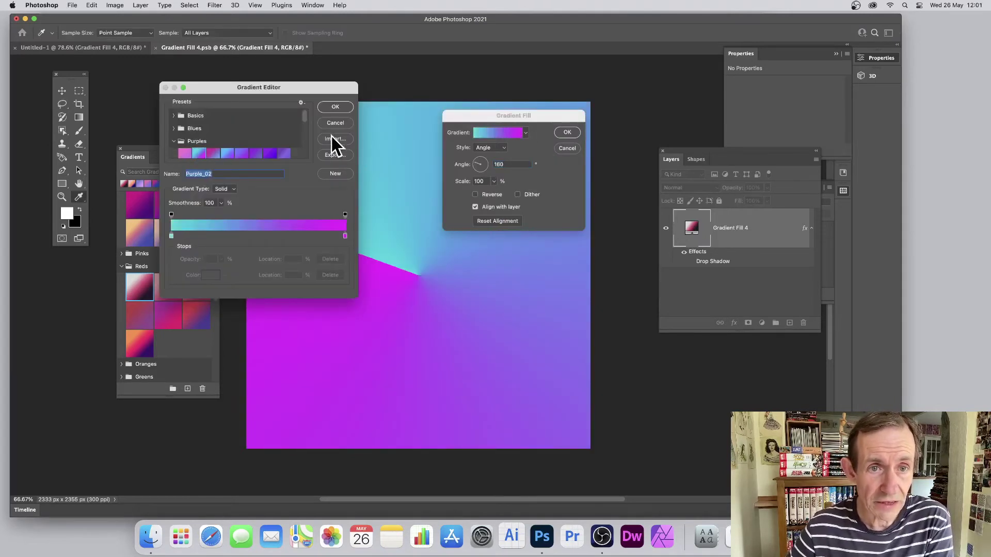
{"action": "left_click", "coordinate": [336, 106]}
{"action": "left_click", "coordinate": [566, 133]}
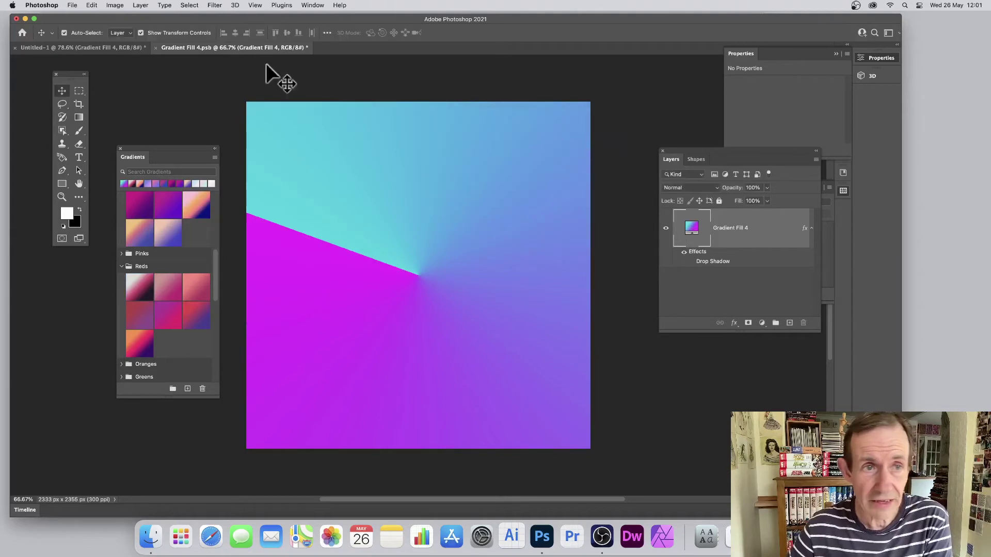
{"action": "left_click", "coordinate": [156, 48]}
{"action": "left_click", "coordinate": [492, 186]}
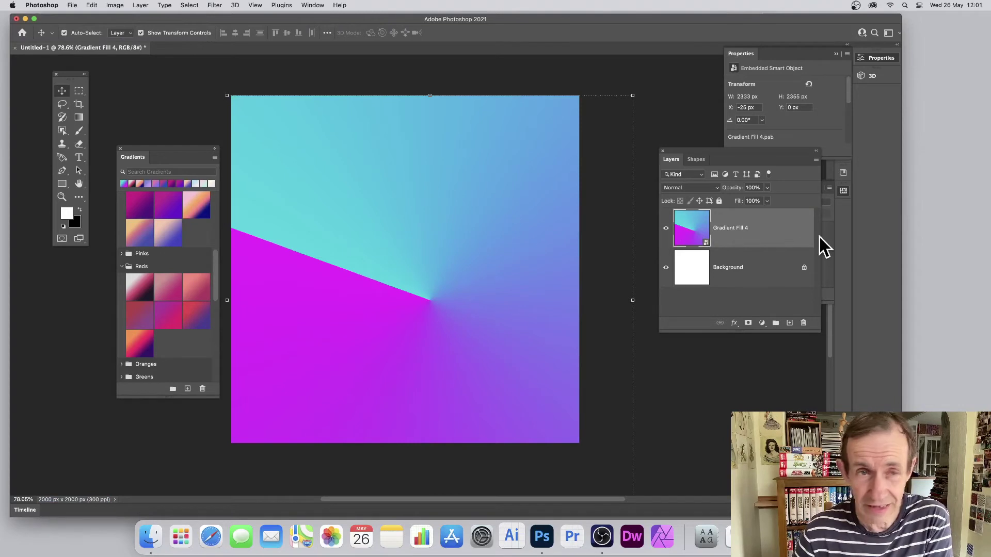
- Apply a Wave smart filter to Gradient Fill 4 with a wavelength of 170 minimum and 271 maximum
{"action": "left_click", "coordinate": [217, 5]}
{"action": "mouse_move", "coordinate": [242, 141]}
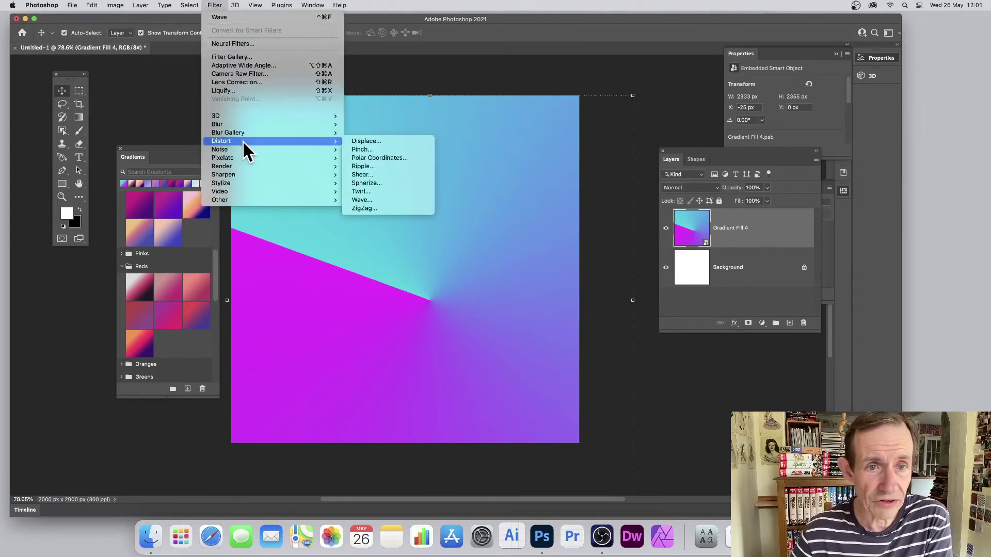
{"action": "left_click", "coordinate": [364, 200]}
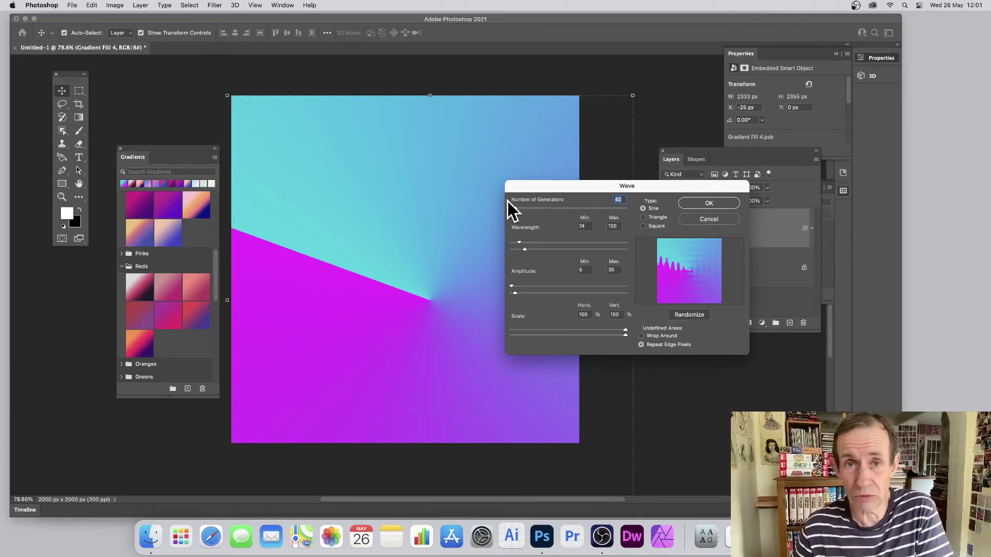
{"action": "left_click_drag", "start_coordinate": [519, 242], "coordinate": [532, 243]}
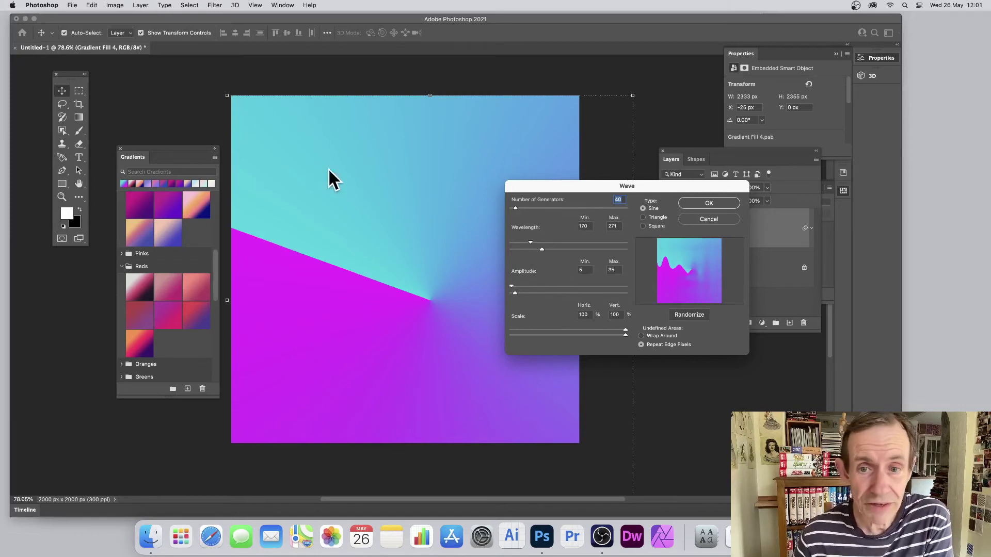
{"action": "left_click", "coordinate": [695, 204]}
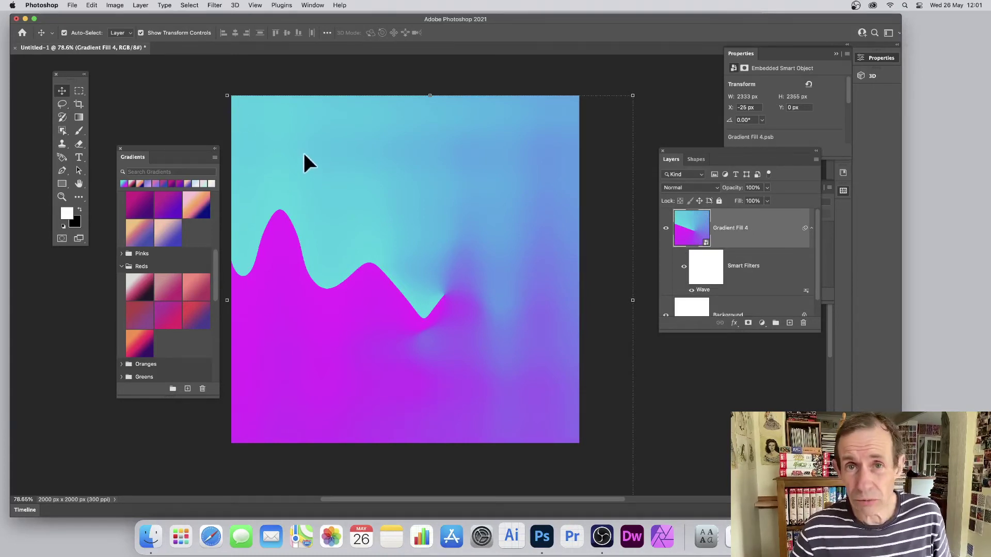
- Duplicate the filtered Gradient Fill 4 layer and offset the copy up and left to X -260 px, Y -230 px
{"action": "left_click_drag", "start_coordinate": [344, 191], "coordinate": [269, 133], "text": "alt"}
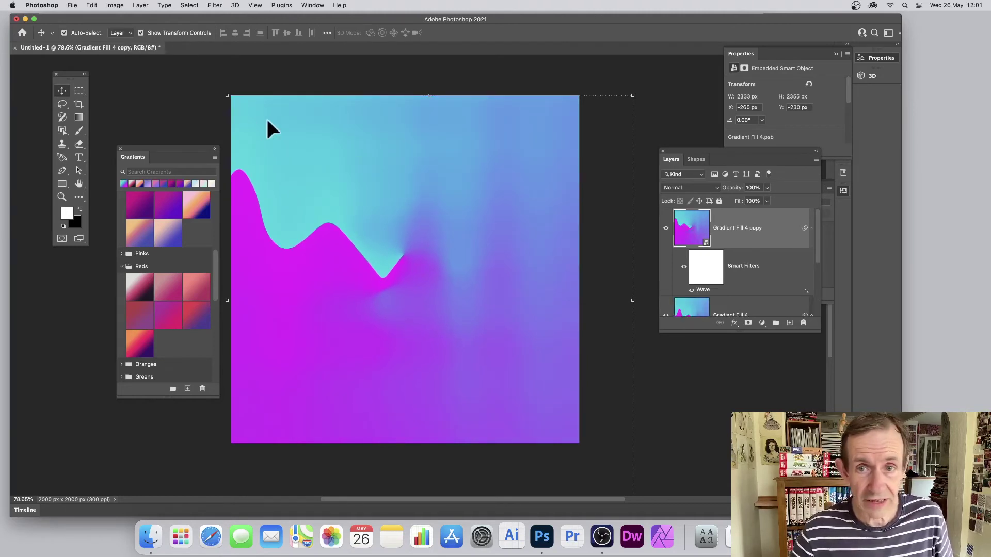
{"action": "left_click", "coordinate": [638, 92]}
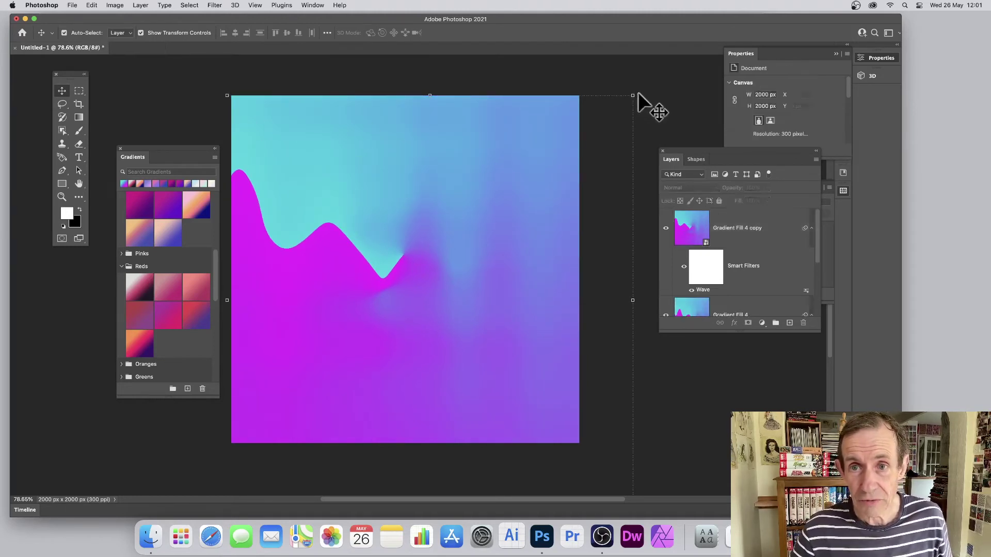
{"action": "left_click", "coordinate": [402, 137]}
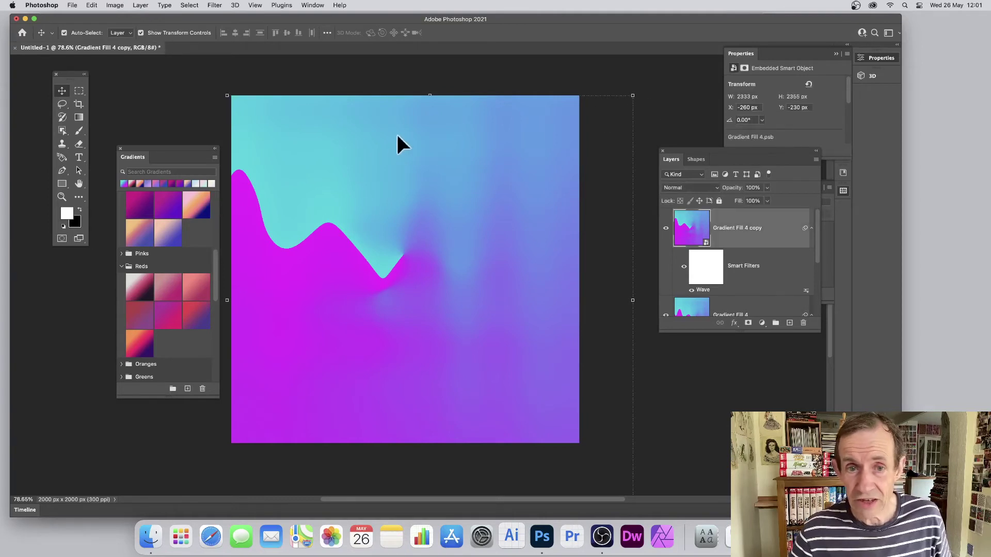
- Apply the Wave filter two more times to Gradient Fill 4 copy using the same settings
{"action": "left_click", "coordinate": [217, 5]}
{"action": "left_click", "coordinate": [218, 17]}
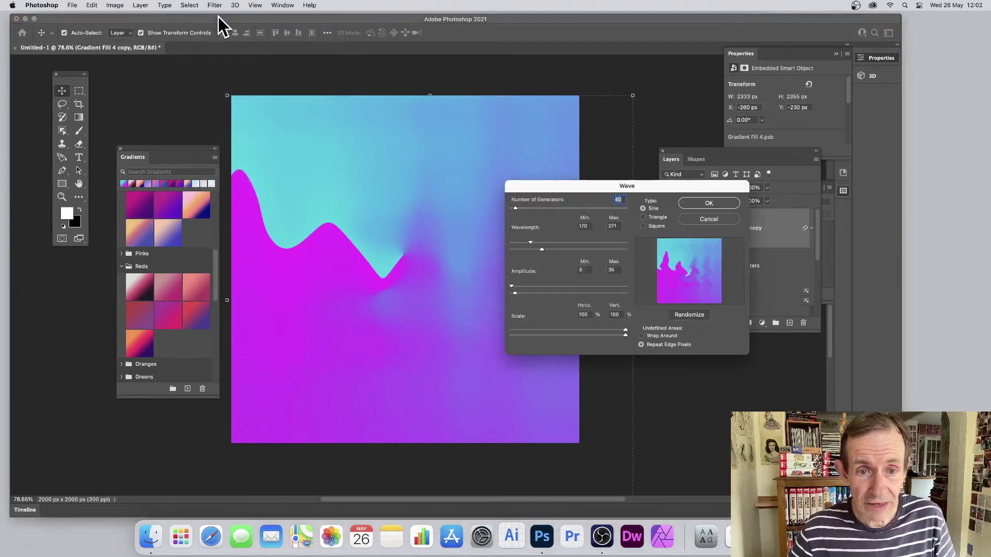
{"action": "left_click", "coordinate": [722, 205]}
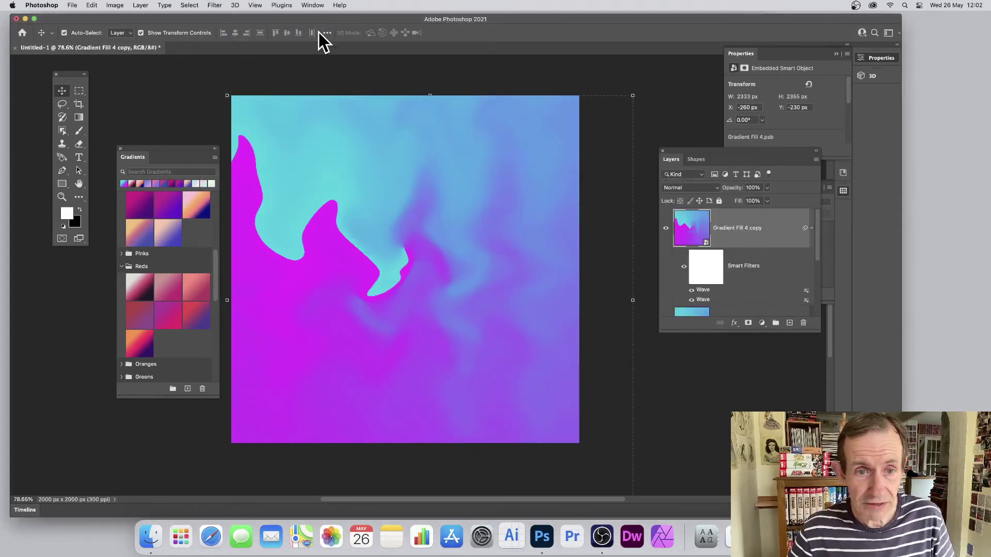
{"action": "left_click", "coordinate": [215, 5]}
{"action": "left_click", "coordinate": [219, 19]}
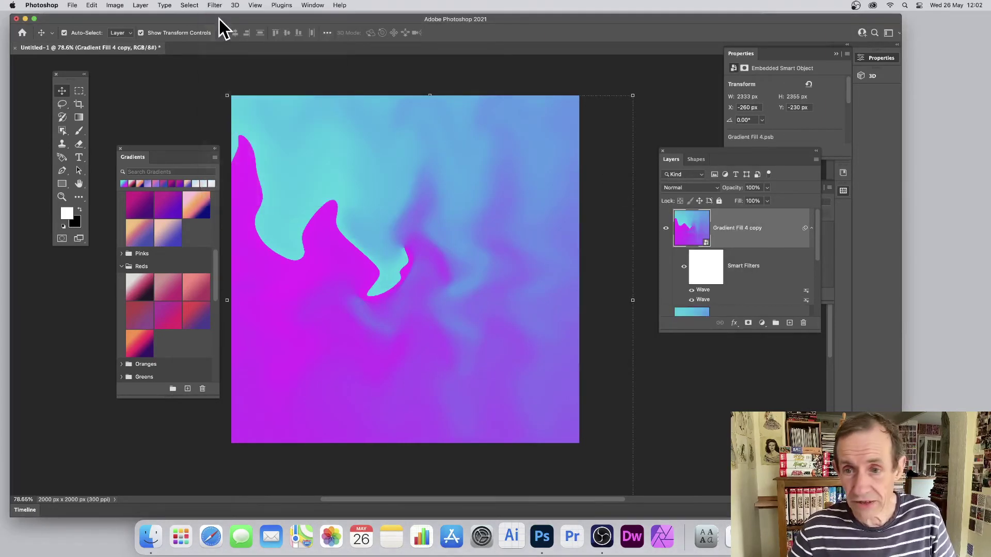
{"action": "left_click", "coordinate": [720, 204]}
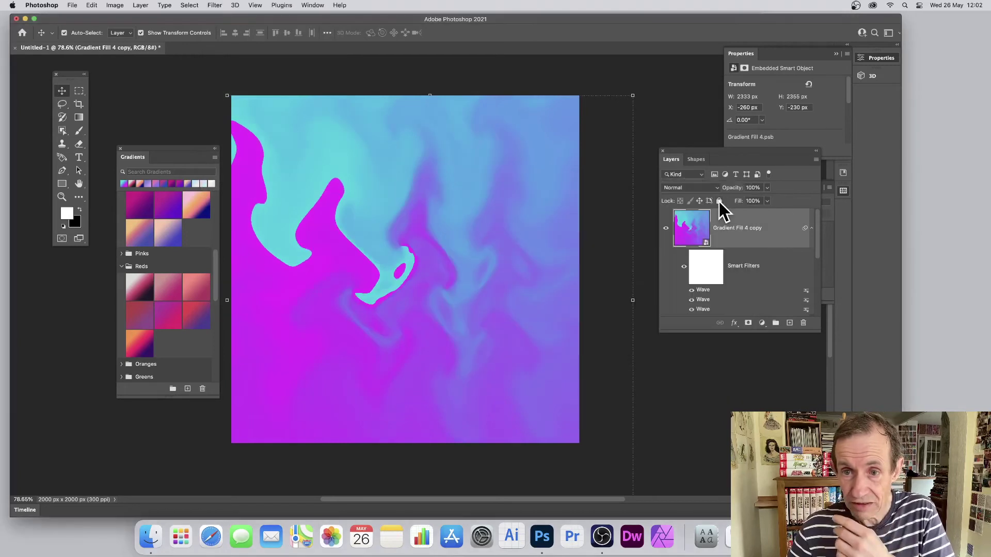
- Enlarge the layer list and set the blend mode of Gradient Fill 4 copy to Difference
{"action": "scroll", "coordinate": [756, 265], "scroll_direction": "down", "scroll_amount": 4}
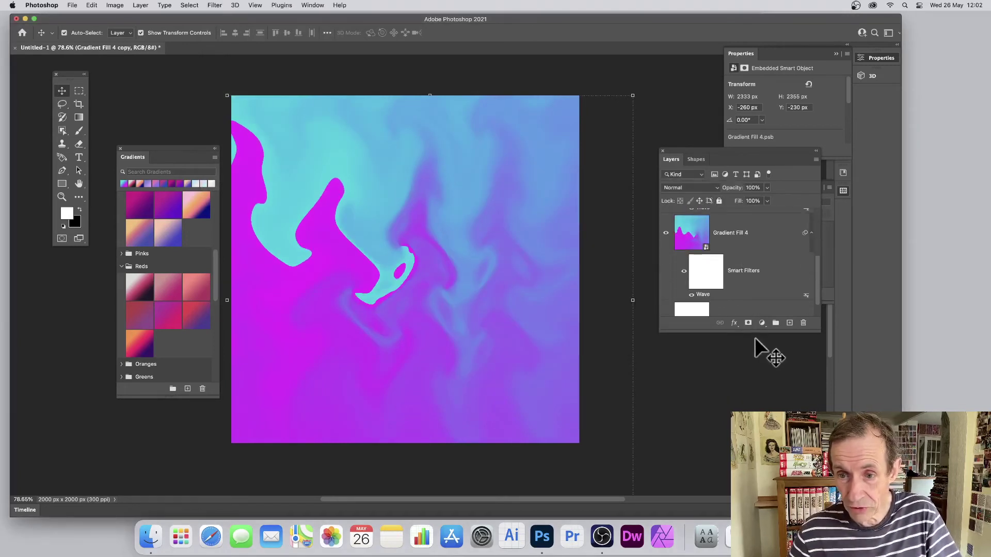
{"action": "left_click_drag", "start_coordinate": [758, 333], "coordinate": [758, 454]}
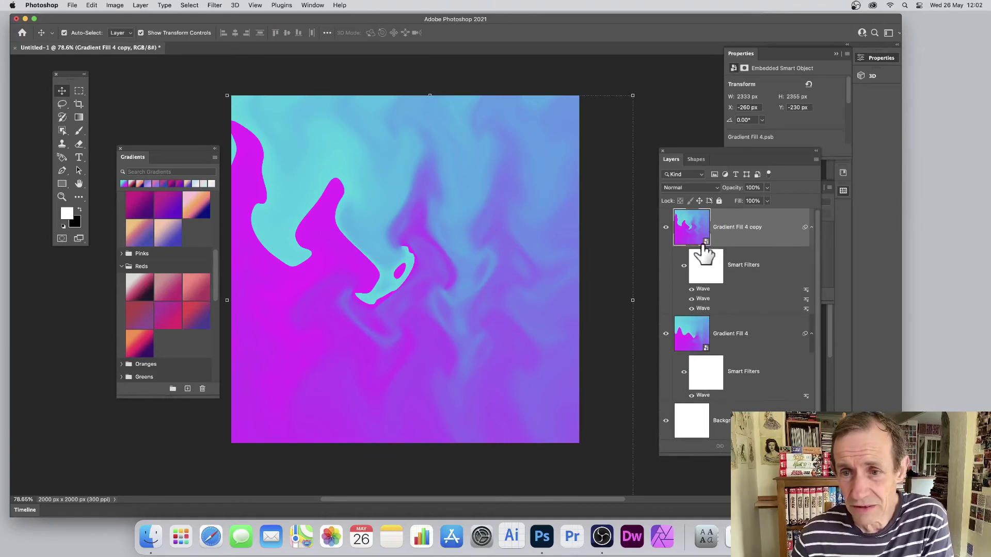
{"action": "left_click", "coordinate": [685, 189]}
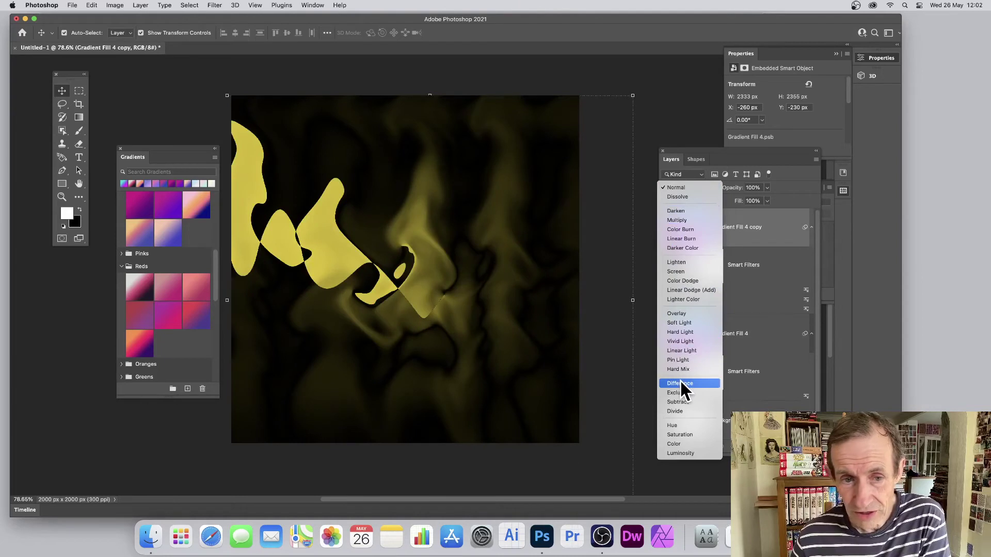
{"action": "left_click", "coordinate": [680, 383]}
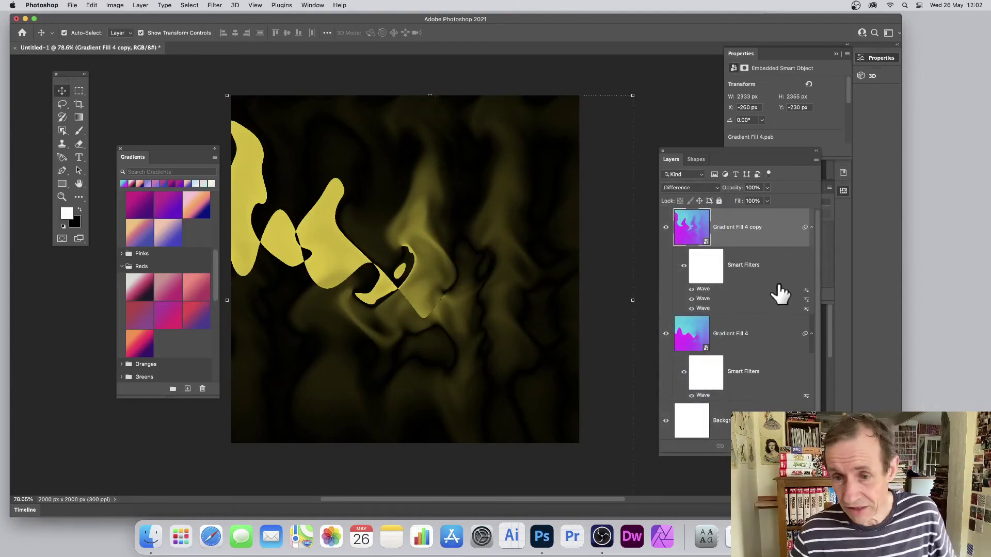
- Combine the Gradient Fill 4 copy and Gradient Fill 4 layers into a single smart object
{"action": "left_click", "coordinate": [741, 335], "text": "shift"}
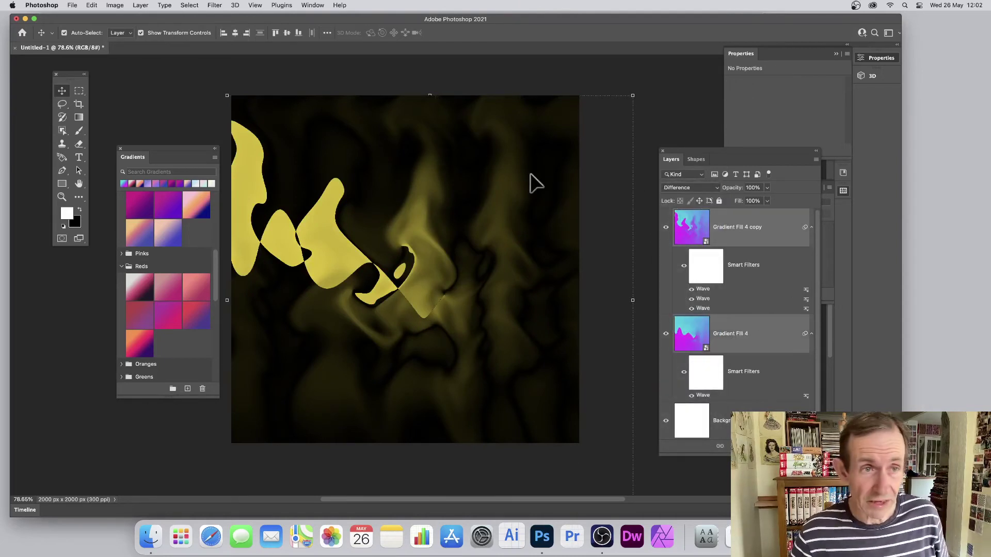
{"action": "left_click", "coordinate": [143, 5]}
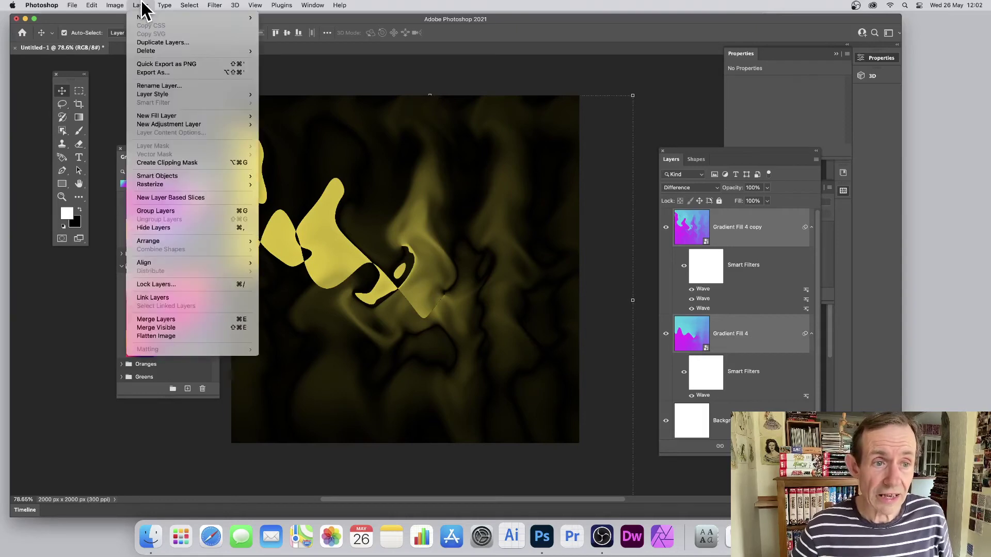
{"action": "mouse_move", "coordinate": [142, 176]}
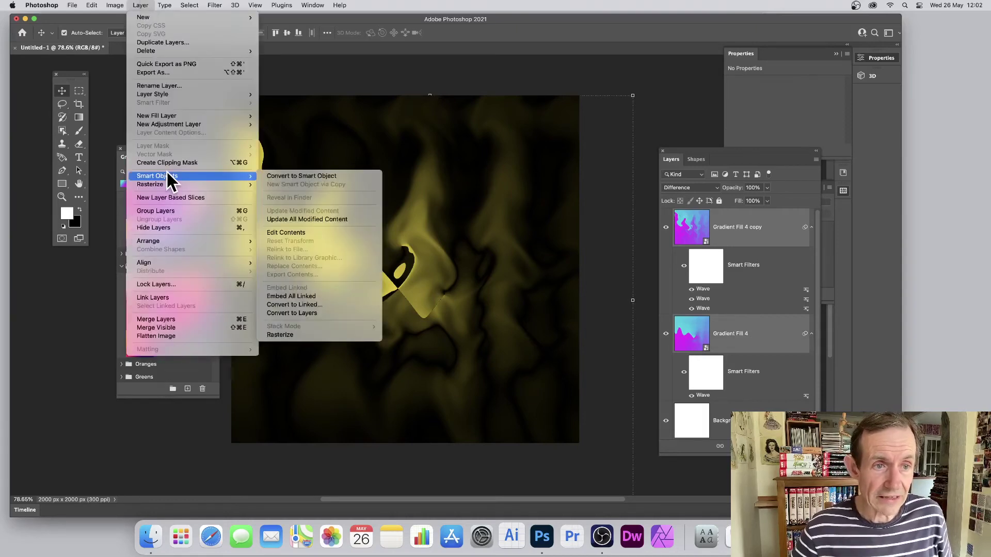
{"action": "left_click", "coordinate": [331, 176]}
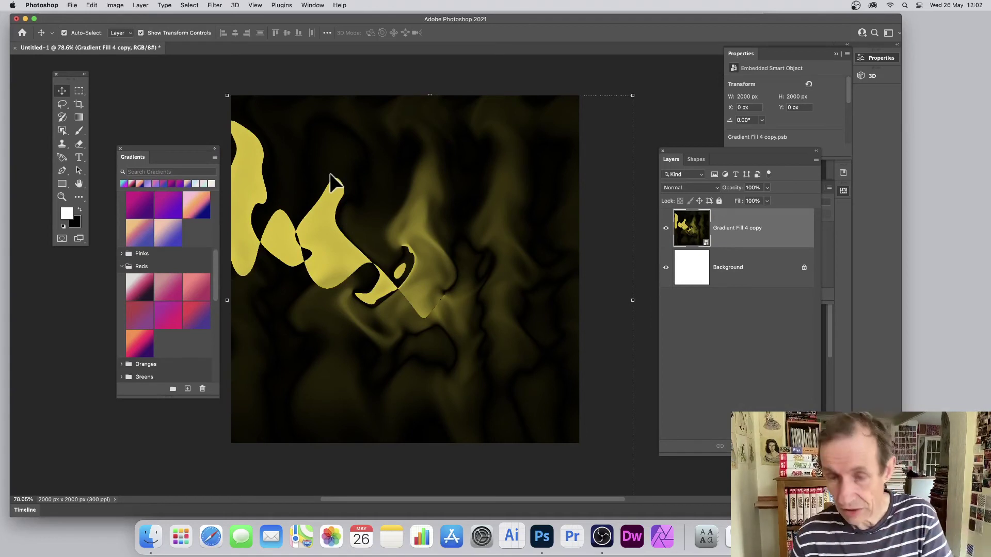
- Delete the combined smart object layer and move the Gradients panel clear of the canvas
{"action": "key", "text": "Delete"}
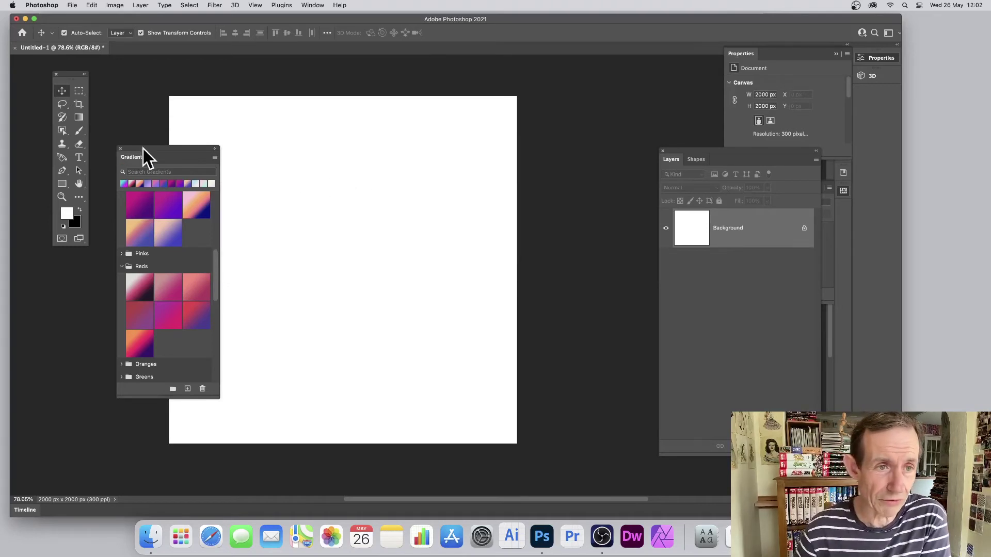
{"action": "left_click_drag", "start_coordinate": [143, 149], "coordinate": [68, 254]}
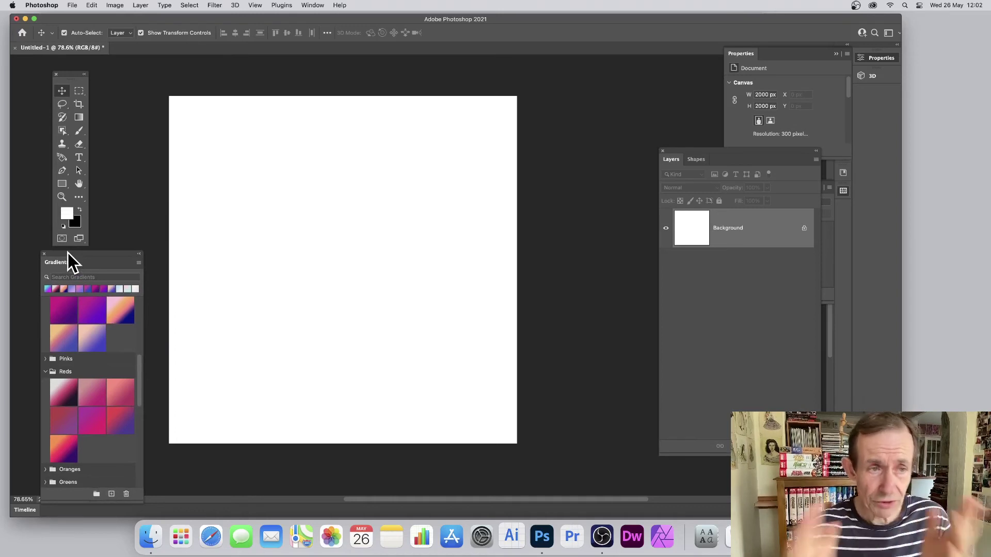
- Make a tall rectangular selection near the canvas's centre and fill it with the first Reds gradient preset as a masked fill layer
{"action": "left_click", "coordinate": [81, 92]}
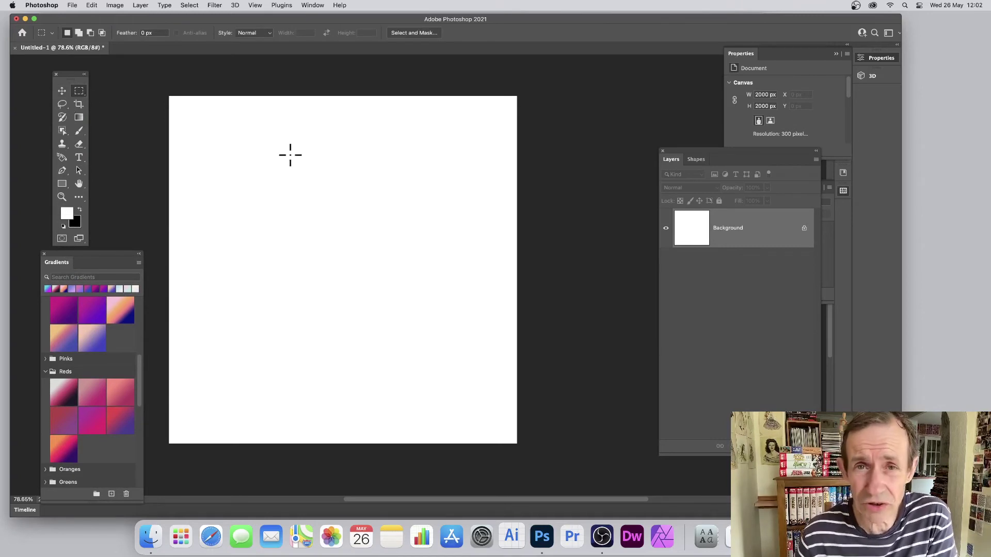
{"action": "left_click_drag", "start_coordinate": [301, 154], "coordinate": [414, 355]}
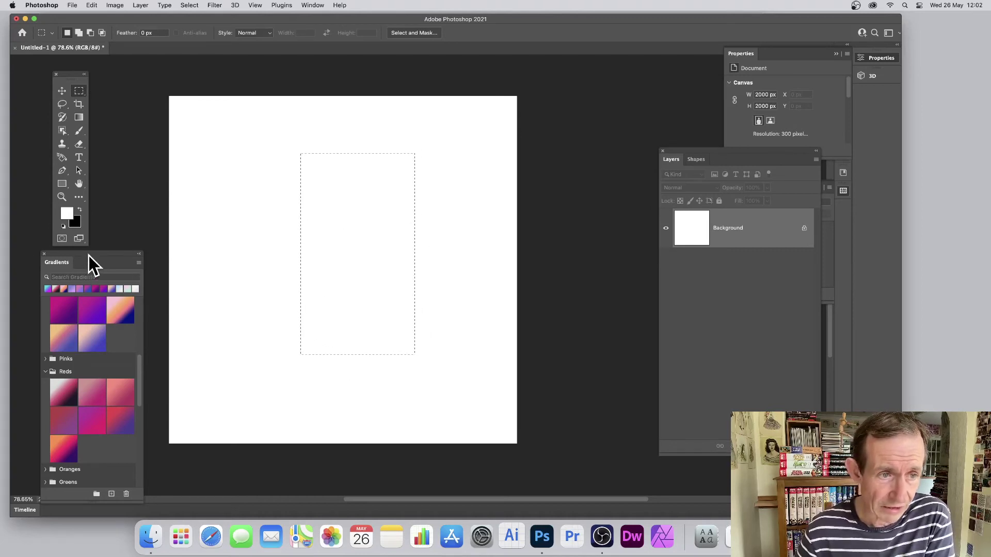
{"action": "left_click_drag", "start_coordinate": [122, 256], "coordinate": [201, 109]}
{"action": "left_click_drag", "start_coordinate": [162, 255], "coordinate": [349, 227]}
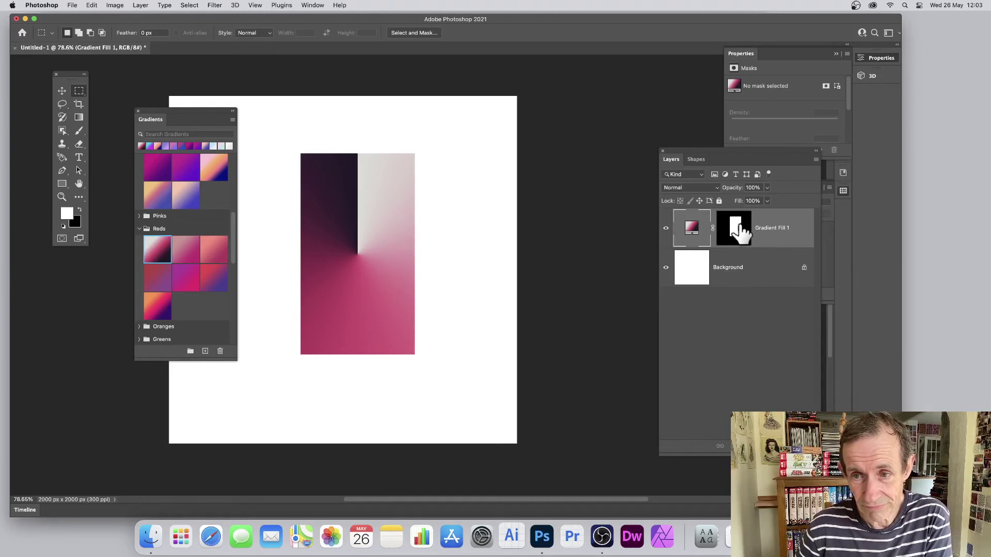
- Try the Gradient Fill 1 layer mask at 42% density, restore it to 100%, and feather the mask by 84.2 px
{"action": "left_click", "coordinate": [735, 234]}
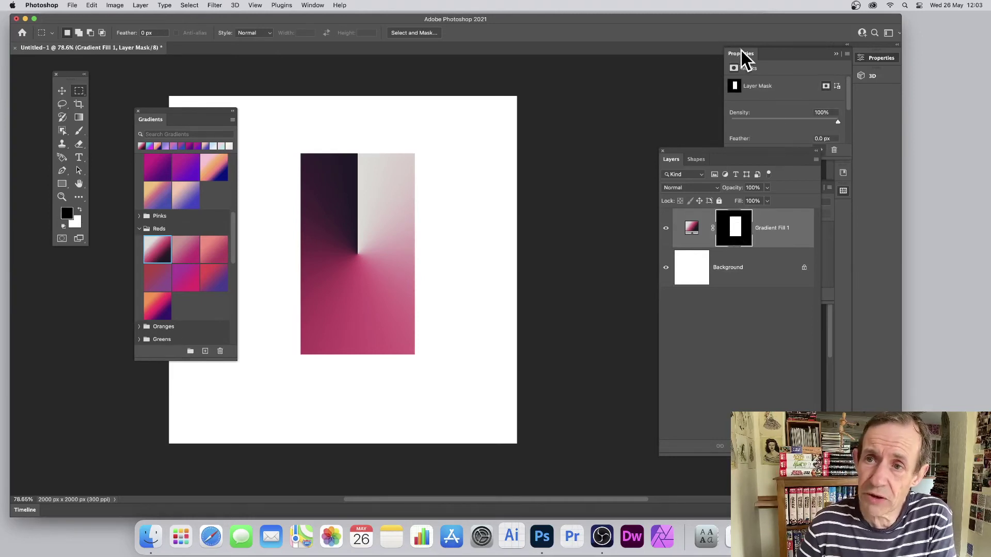
{"action": "left_click_drag", "start_coordinate": [741, 54], "coordinate": [523, 125]}
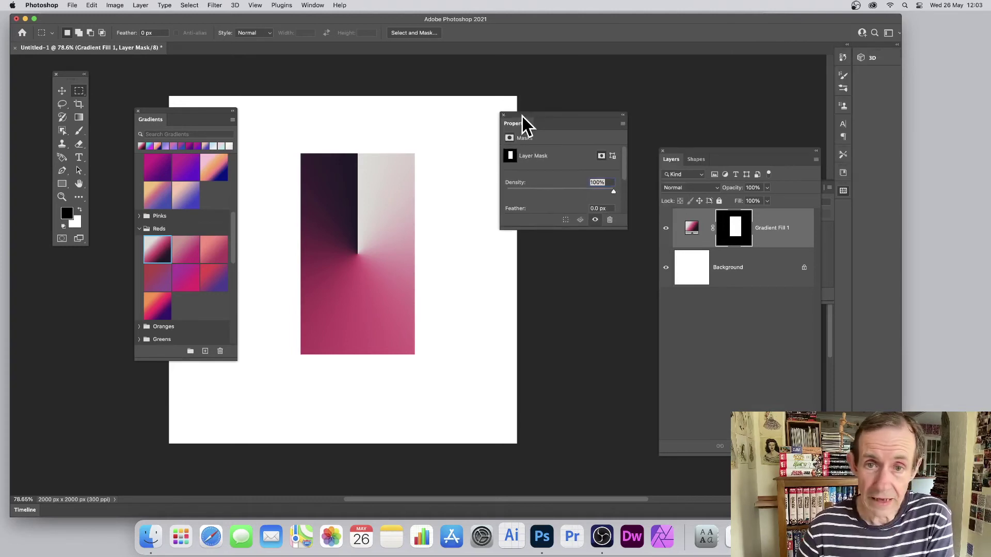
{"action": "left_click_drag", "start_coordinate": [613, 192], "coordinate": [551, 191]}
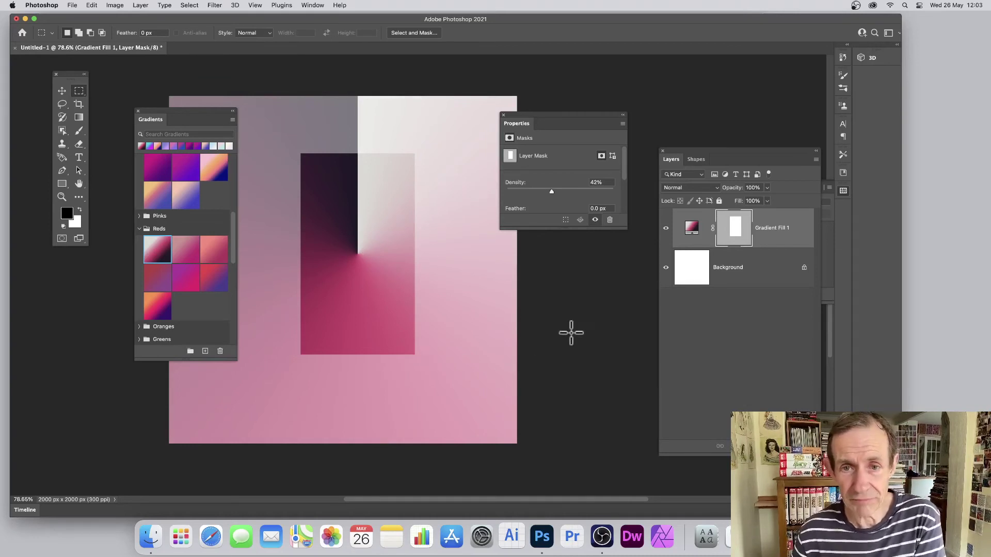
{"action": "left_click_drag", "start_coordinate": [550, 192], "coordinate": [642, 190]}
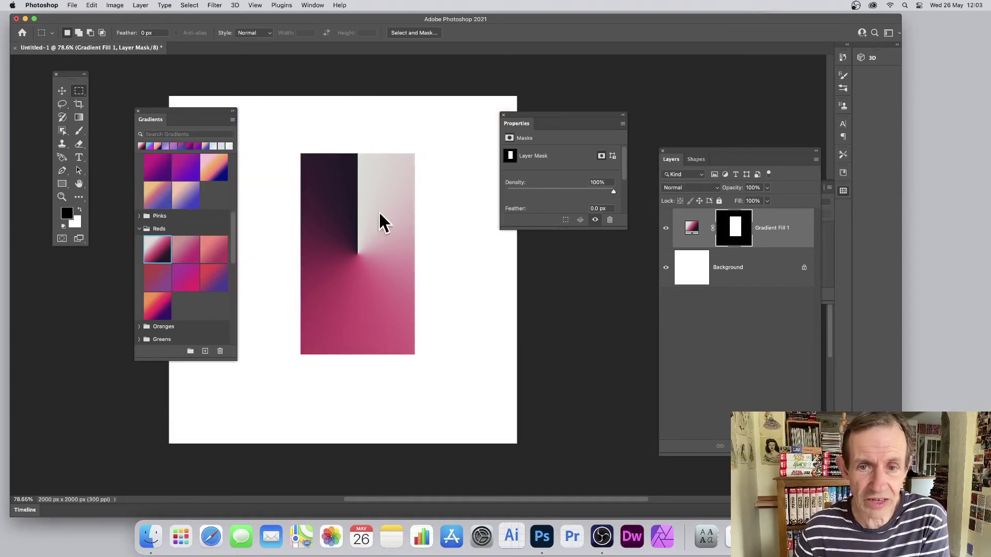
{"action": "left_click_drag", "start_coordinate": [568, 228], "coordinate": [575, 270]}
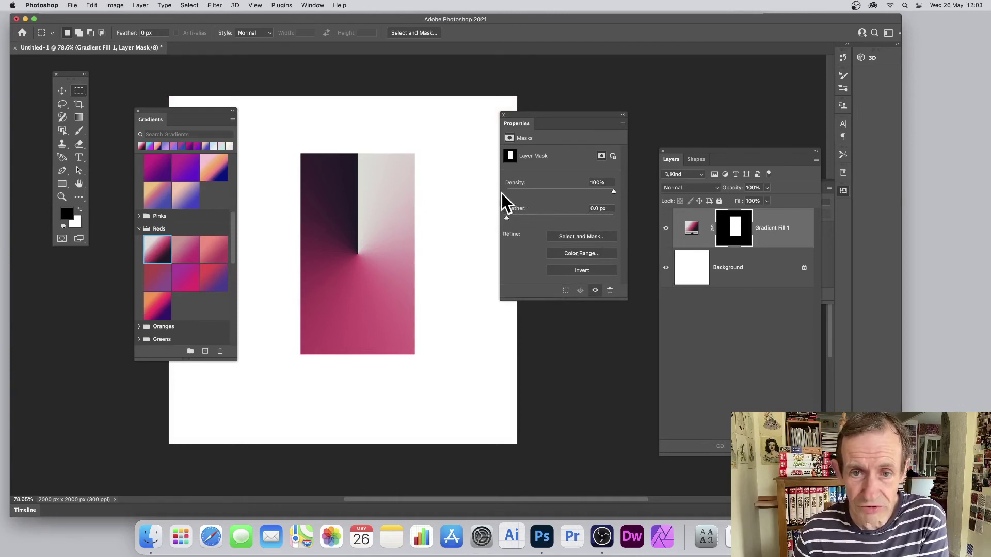
{"action": "left_click_drag", "start_coordinate": [518, 217], "coordinate": [572, 217]}
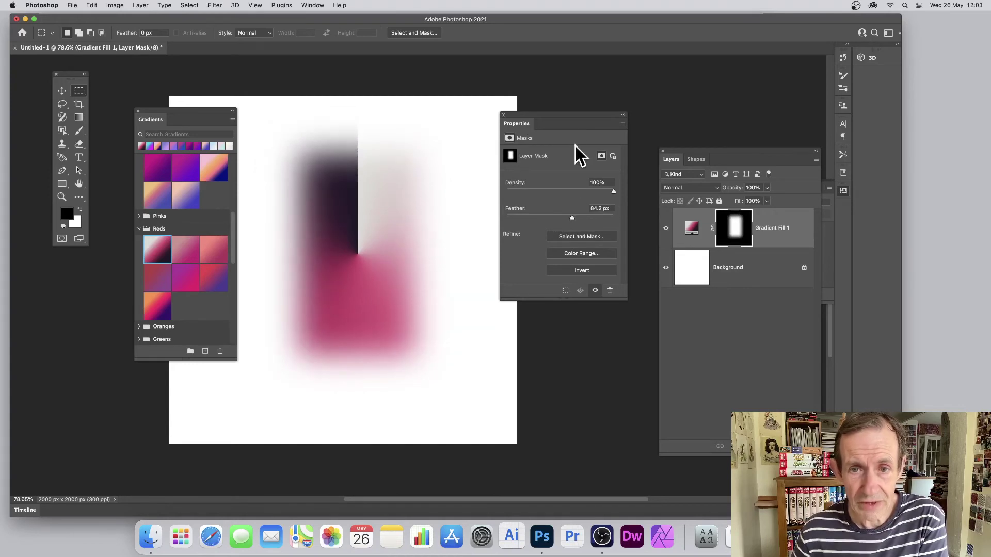
- Replace the gradient in the Gradient Fill 1 layer with the Blue_13 preset from the Blues group
{"action": "left_click", "coordinate": [692, 230]}
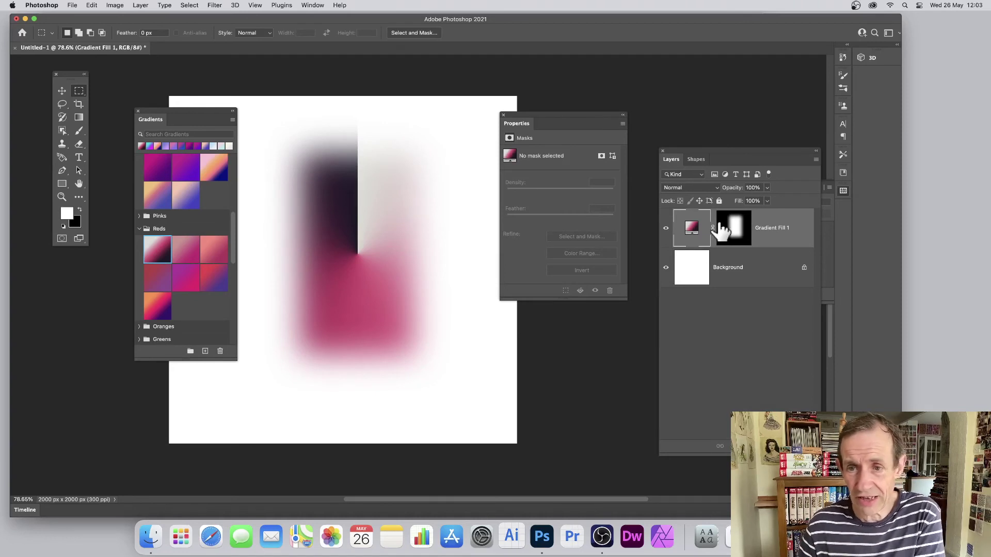
{"action": "double_click", "coordinate": [691, 227]}
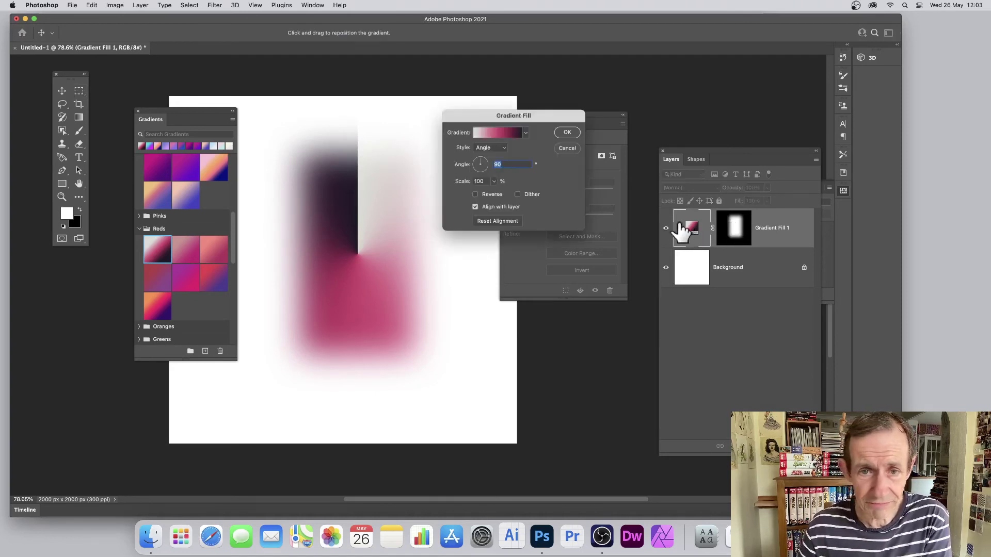
{"action": "left_click", "coordinate": [520, 132]}
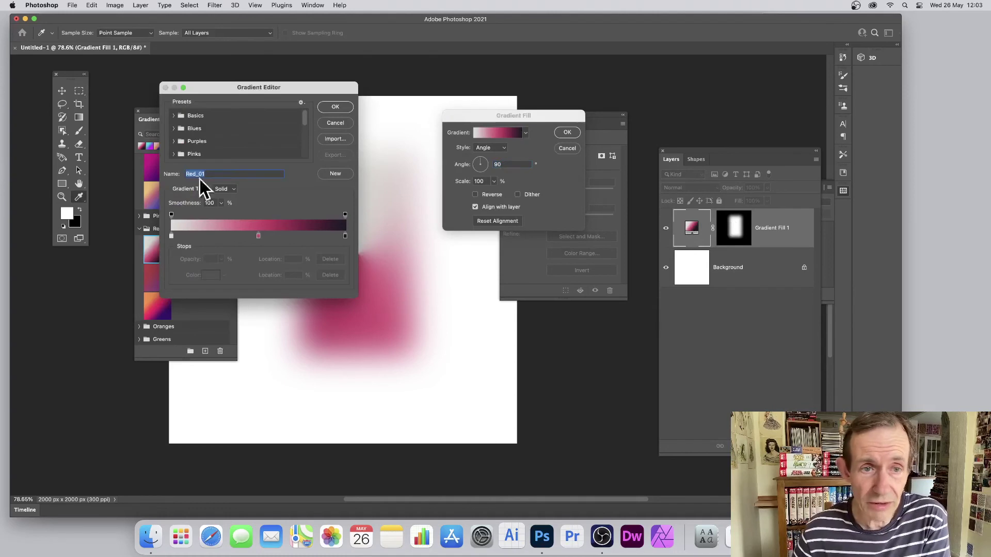
{"action": "left_click", "coordinate": [178, 128]}
{"action": "left_click", "coordinate": [240, 154]}
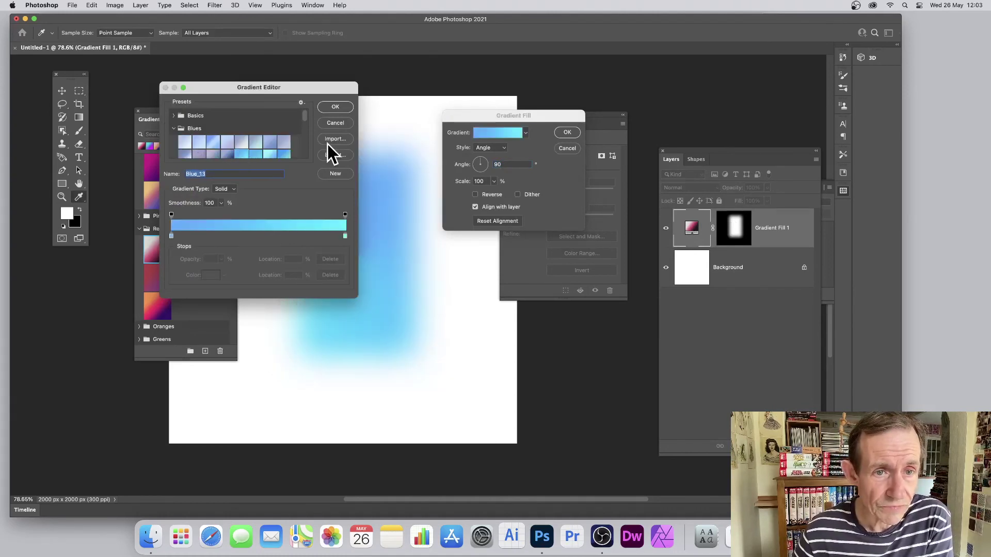
{"action": "left_click", "coordinate": [336, 107]}
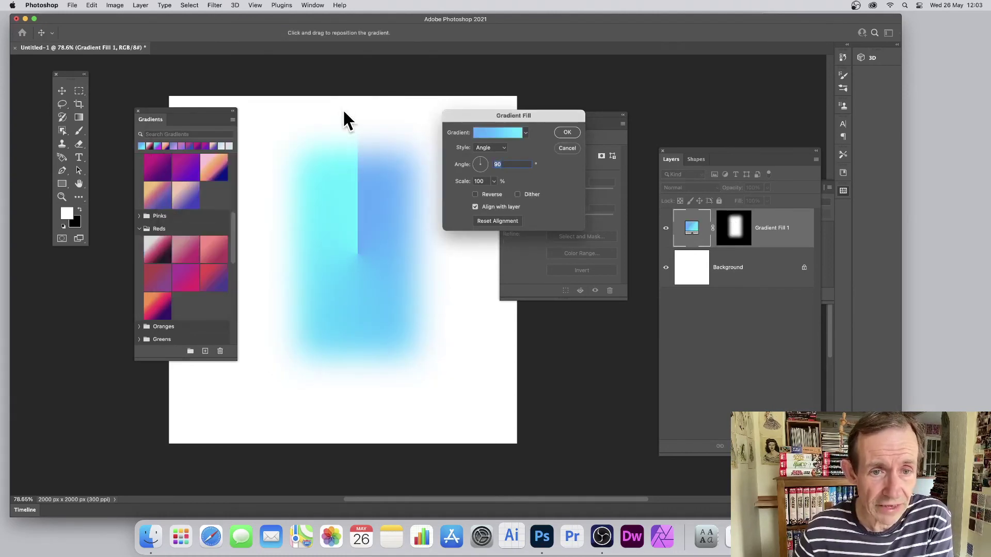
{"action": "left_click", "coordinate": [568, 132]}
- Duplicate the feathered blue gradient four times across the lower canvas and set the fourth copy's blend mode to Difference
{"action": "left_click", "coordinate": [66, 93]}
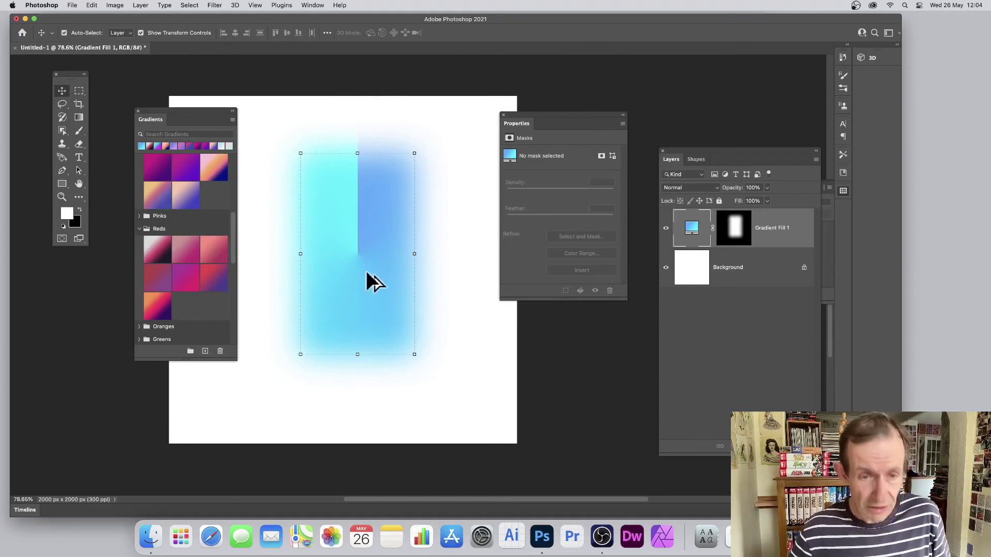
{"action": "left_click_drag", "start_coordinate": [369, 231], "coordinate": [379, 378]}
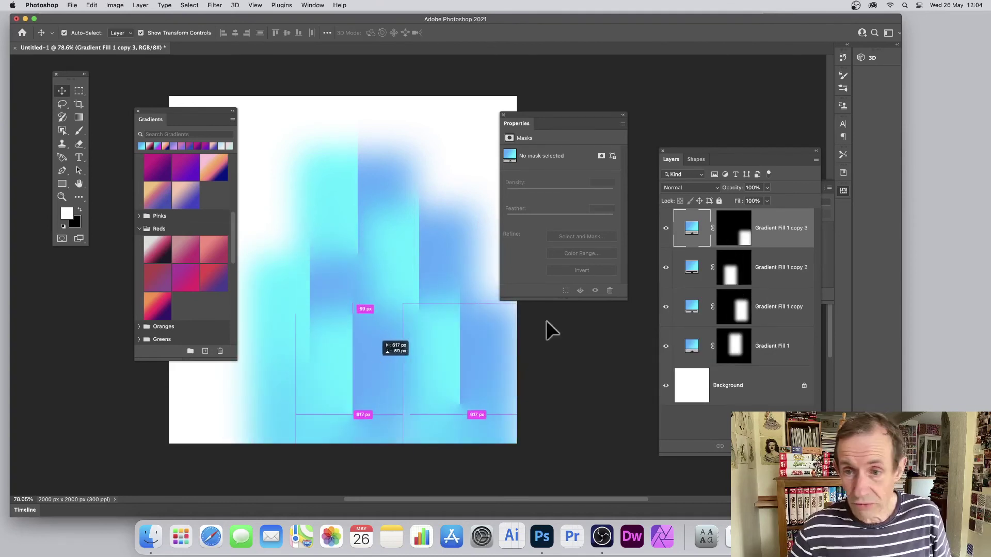
{"action": "left_click", "coordinate": [675, 188]}
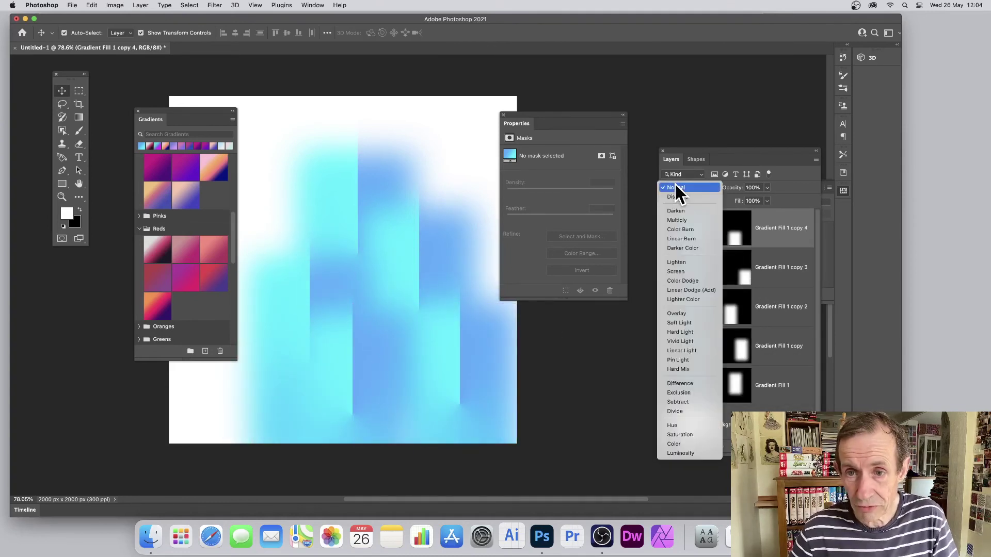
{"action": "left_click", "coordinate": [675, 383]}
- Place more Difference-mode copies across the canvas up to Gradient Fill 1 copy 9, and rotate and reposition that last copy
{"action": "left_click_drag", "start_coordinate": [398, 342], "coordinate": [480, 186]}
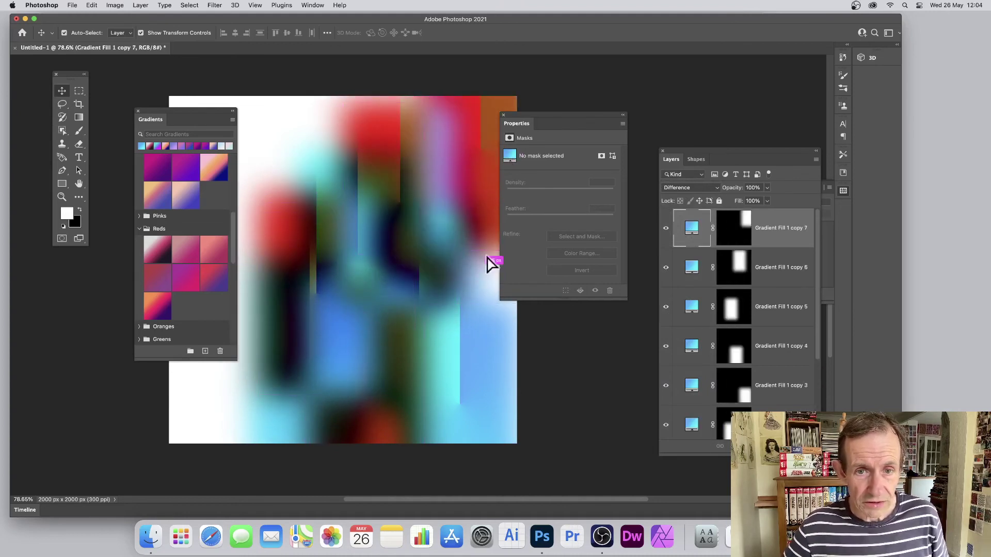
{"action": "left_click_drag", "start_coordinate": [490, 328], "coordinate": [289, 170]}
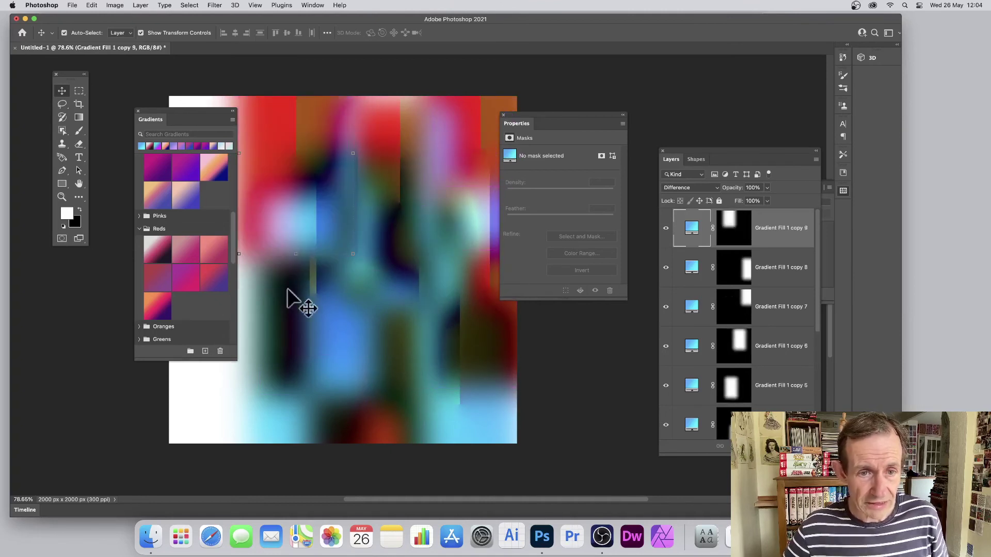
{"action": "left_click_drag", "start_coordinate": [359, 261], "coordinate": [273, 297]}
{"action": "left_click_drag", "start_coordinate": [329, 170], "coordinate": [258, 268]}
{"action": "key", "text": "Return"}
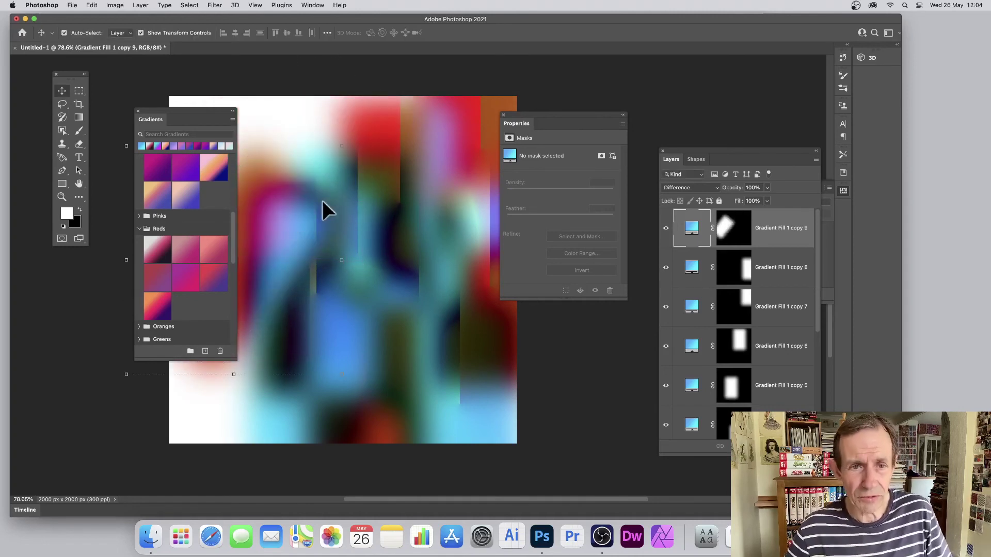
- Undo the rotation, blend mode and duplications until only the original feathered blue Gradient Fill 1 remains above the background
{"action": "key", "text": "super+z"}
{"action": "key", "text": "super+z"}
{"action": "key", "text": "super+z"}
{"action": "key", "text": "super+z"}
{"action": "key", "text": "super+z"}
{"action": "key", "text": "super+z"}
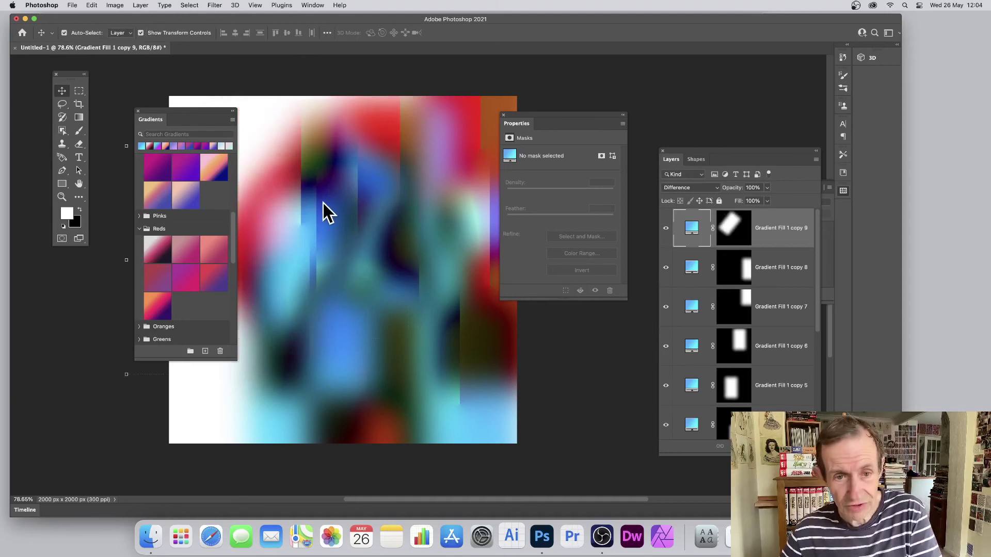
{"action": "key", "text": "super+z"}
{"action": "key", "text": "super+z"}
{"action": "key", "text": "super+z"}
{"action": "key", "text": "super+z"}
{"action": "key", "text": "super+z"}
{"action": "key", "text": "super+z"}
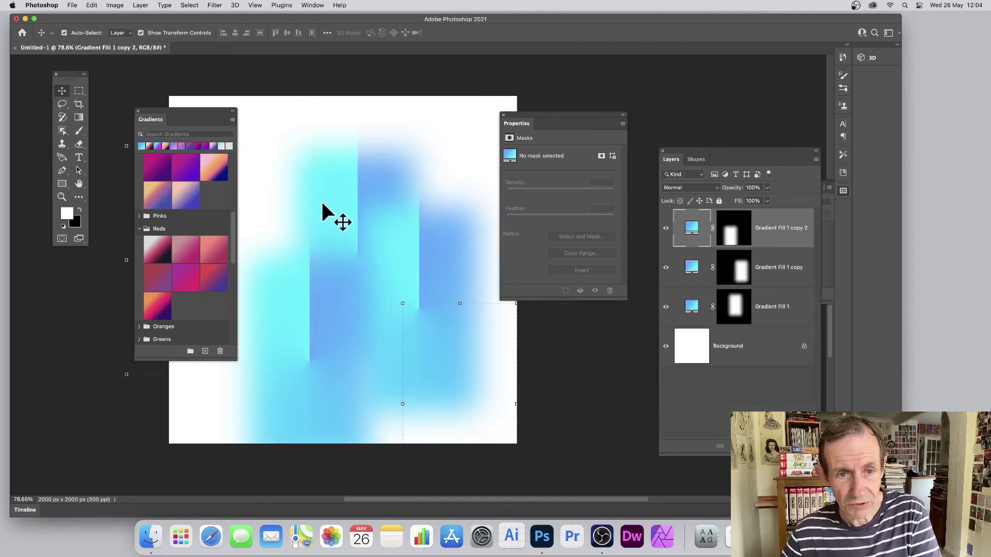
{"action": "key", "text": "super+z"}
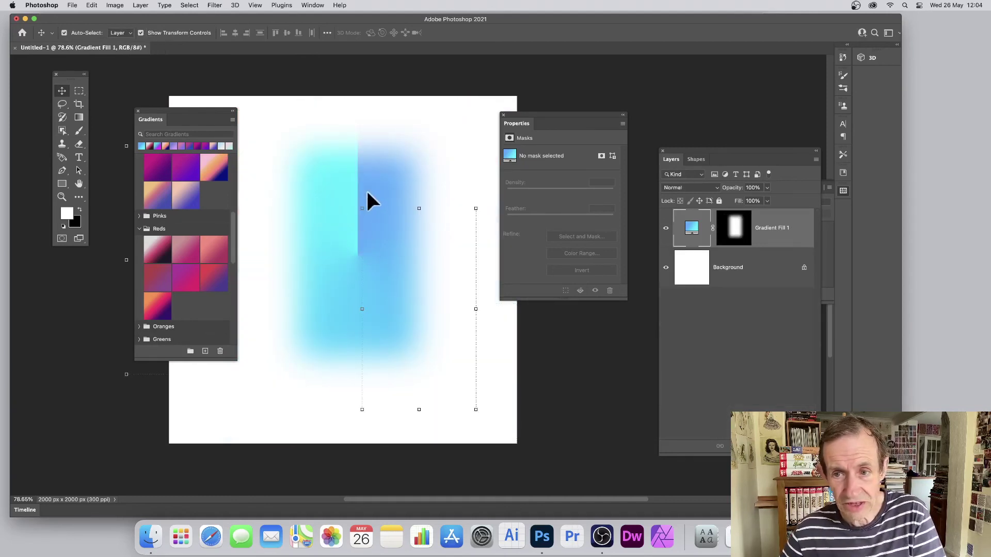
{"action": "key", "text": "super+z"}
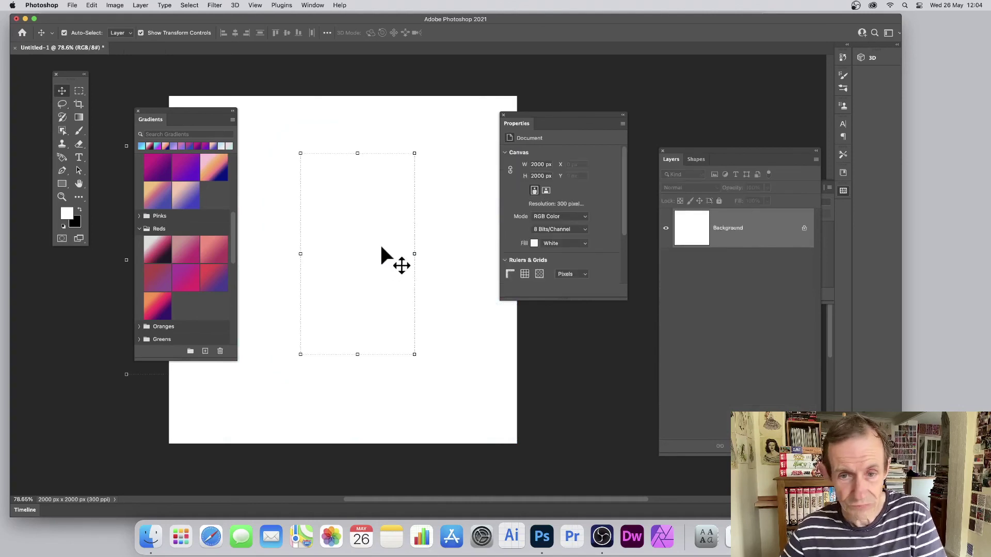
{"action": "key", "text": "super+shift+z"}
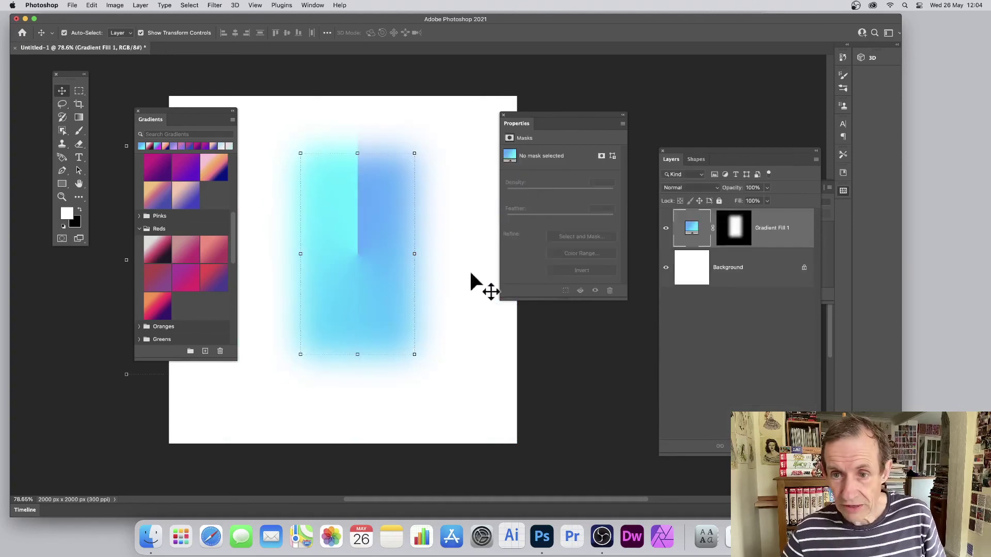
- Start a Gaussian Blur on the Gradient Fill 1 layer, converting the fill to a smart object
{"action": "left_click", "coordinate": [726, 354]}
{"action": "left_click", "coordinate": [698, 237]}
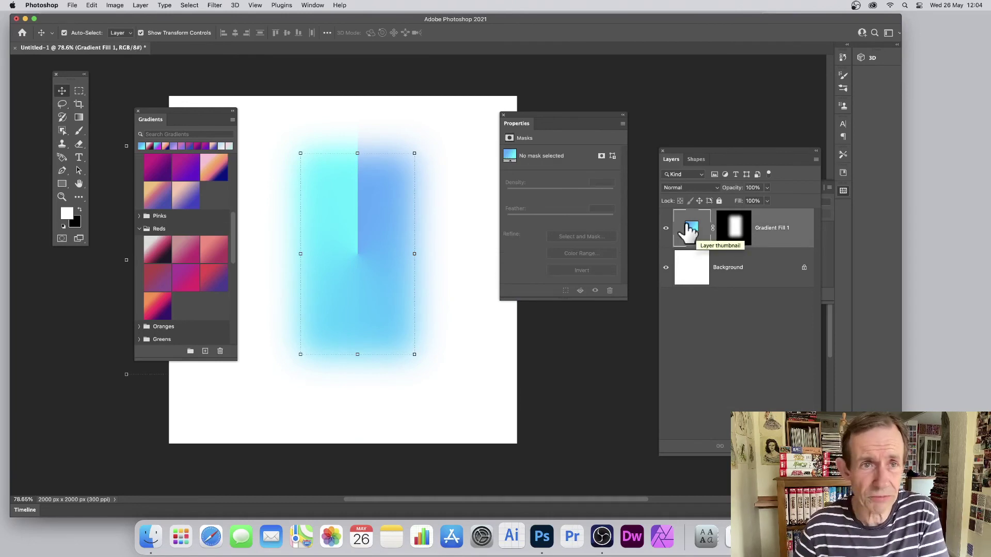
{"action": "left_click", "coordinate": [215, 5]}
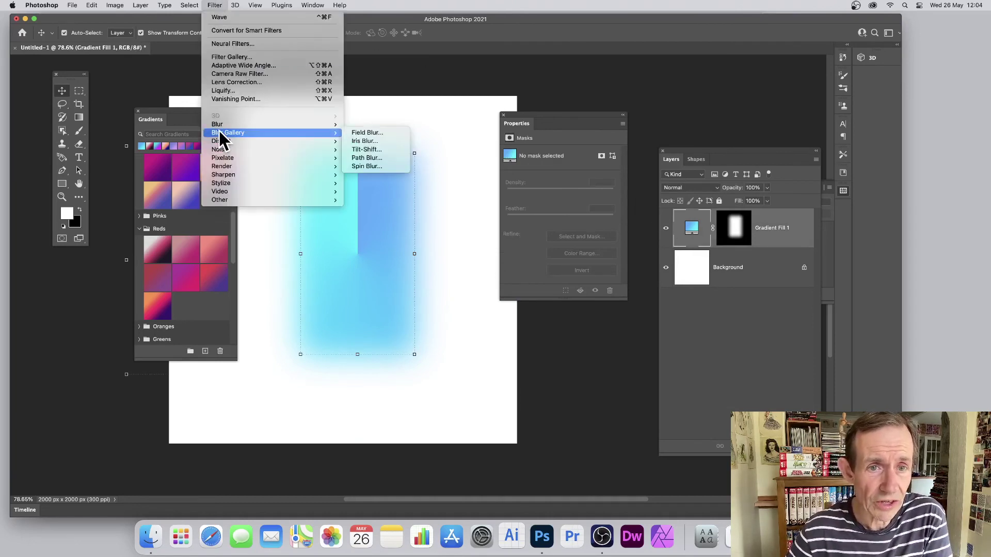
{"action": "mouse_move", "coordinate": [227, 124]}
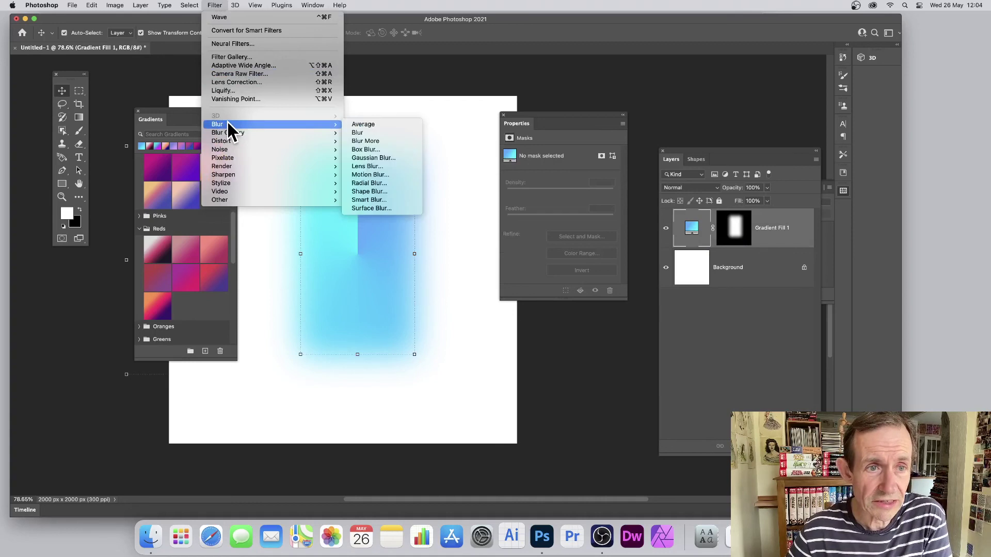
{"action": "left_click", "coordinate": [388, 157]}
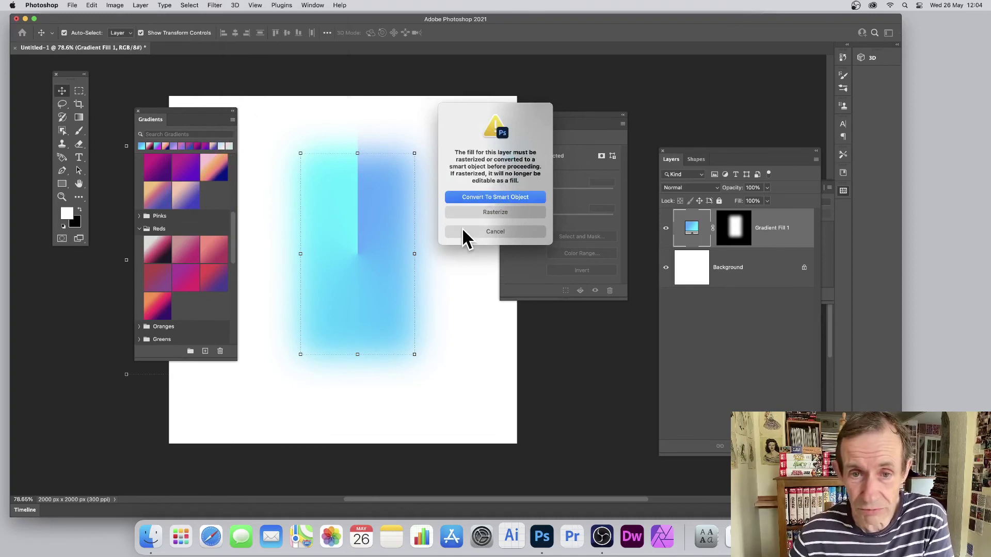
{"action": "left_click", "coordinate": [488, 197]}
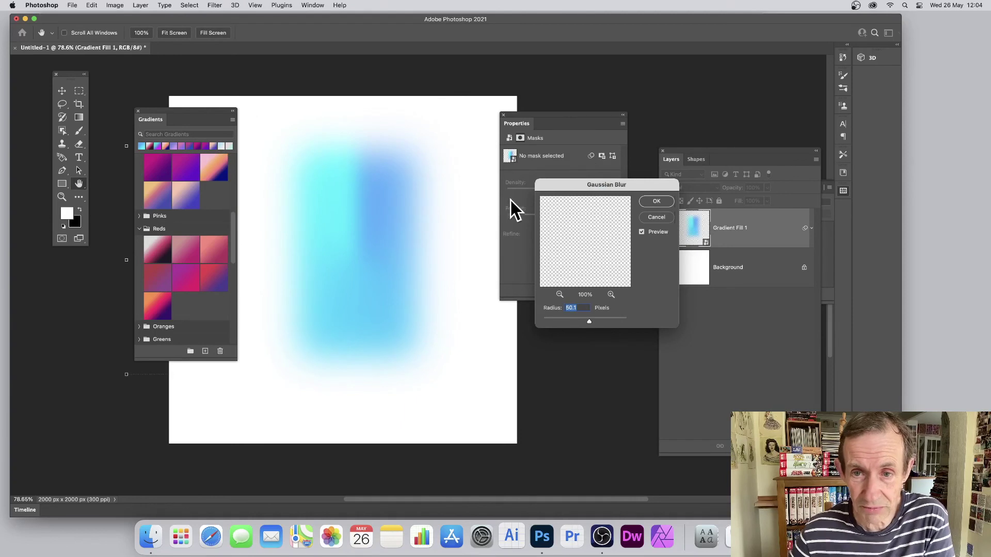
- Increase the Gaussian Blur radius slightly, apply it as a smart filter, and hide the filter's effect
{"action": "left_click_drag", "start_coordinate": [587, 184], "coordinate": [503, 193]}
{"action": "left_click_drag", "start_coordinate": [505, 330], "coordinate": [512, 329]}
{"action": "left_click", "coordinate": [573, 210]}
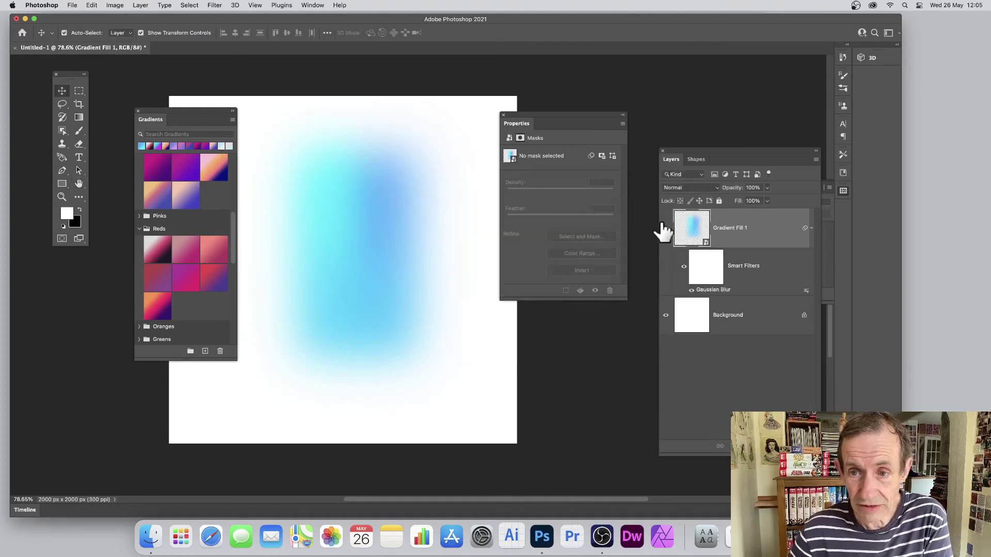
{"action": "left_click", "coordinate": [691, 290]}
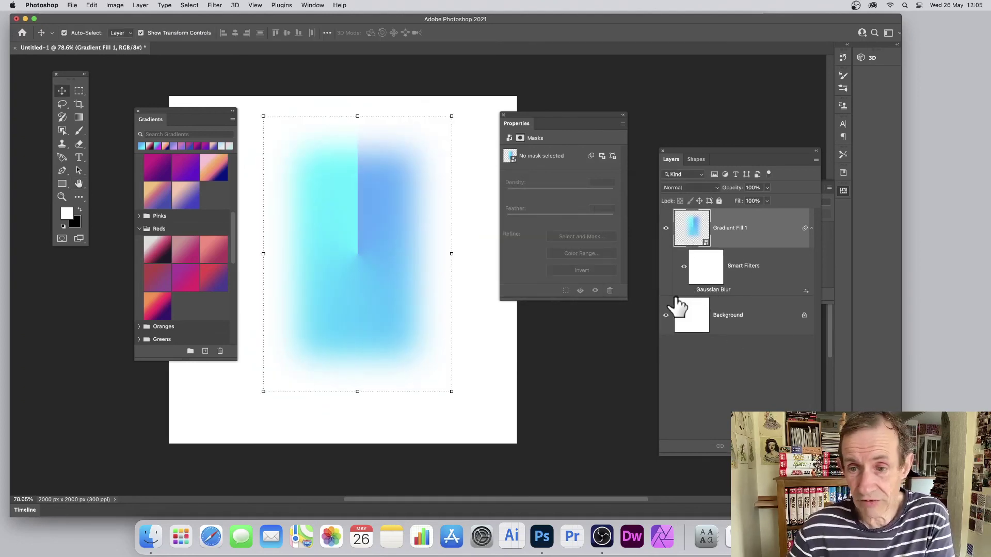